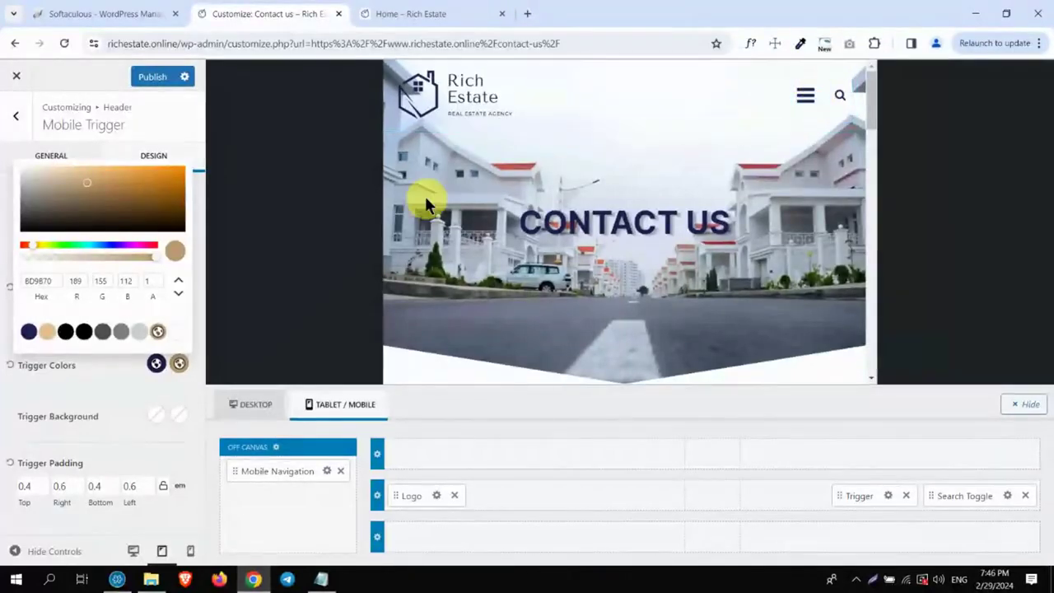
Set the mobile trigger's initial background colour to the light gold palette swatch E4C090
left_click(154, 414)
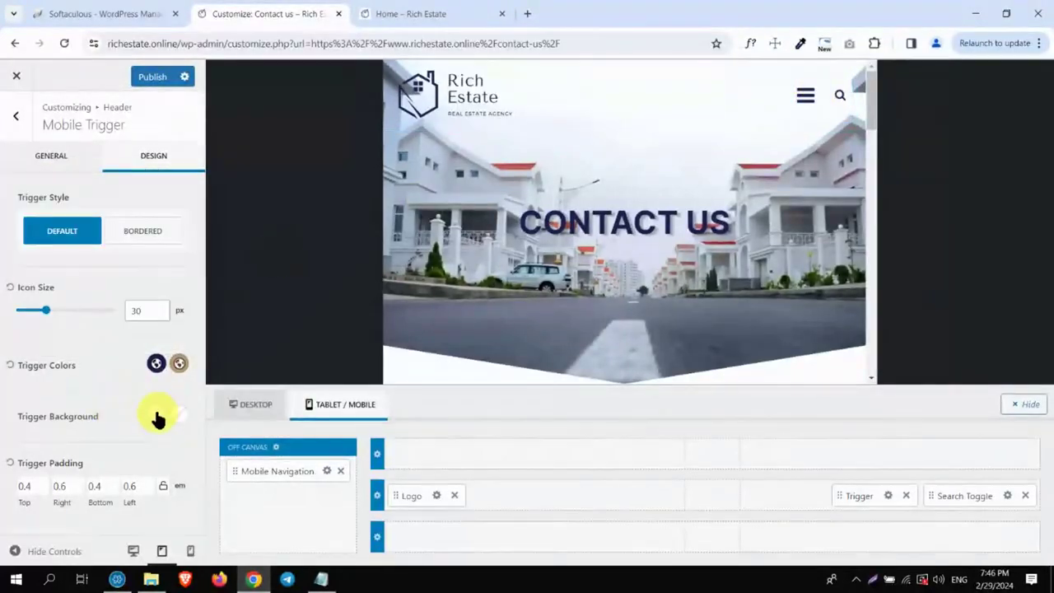
left_click(156, 416)
left_click(29, 383)
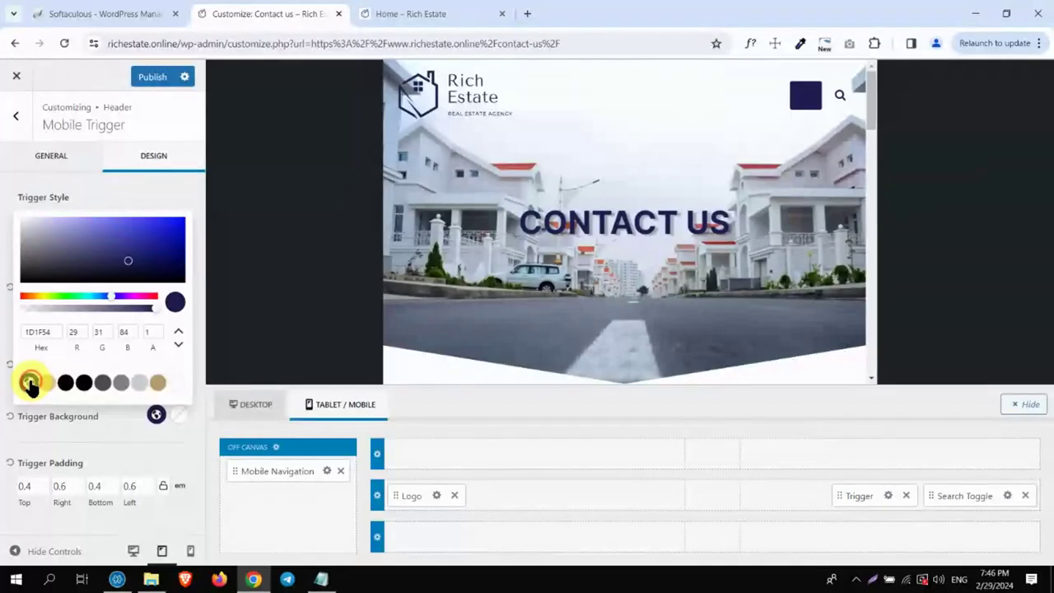
left_click(158, 382)
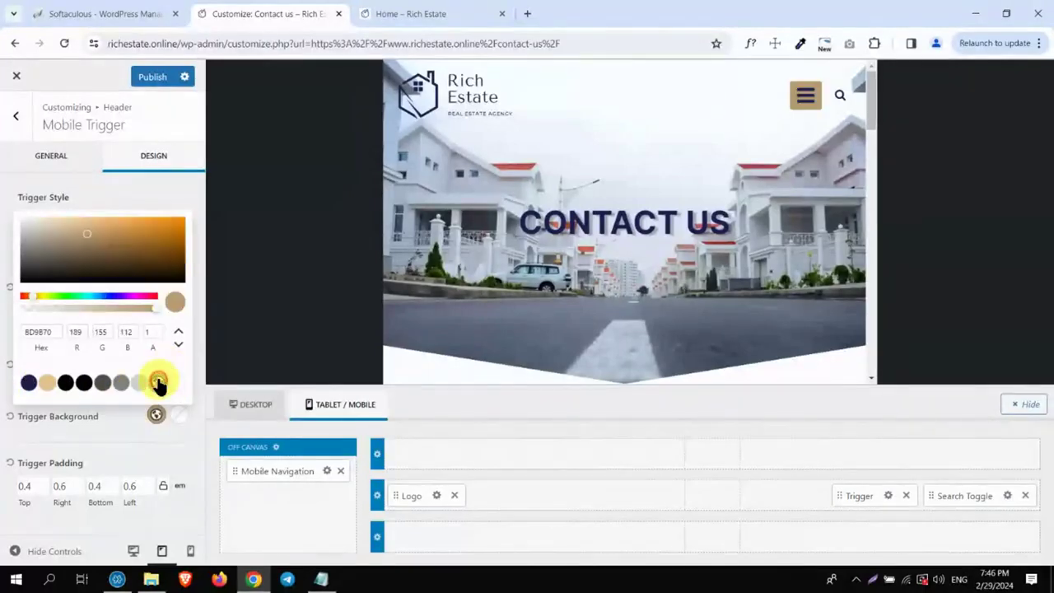
left_click(47, 384)
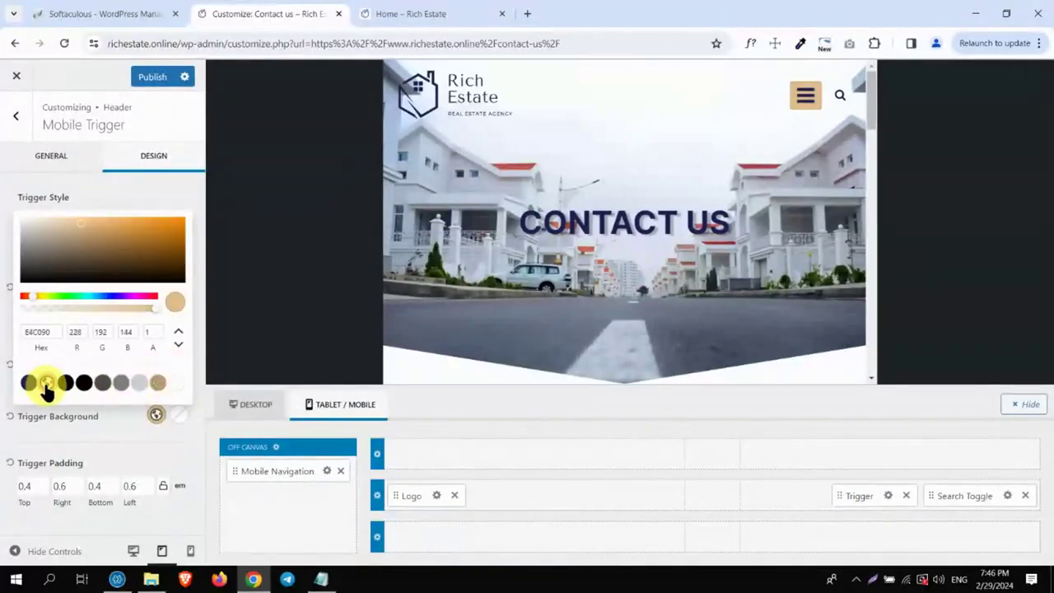
Set the mobile trigger's hover background colour to the dark navy palette swatch 1D1F54
left_click(188, 424)
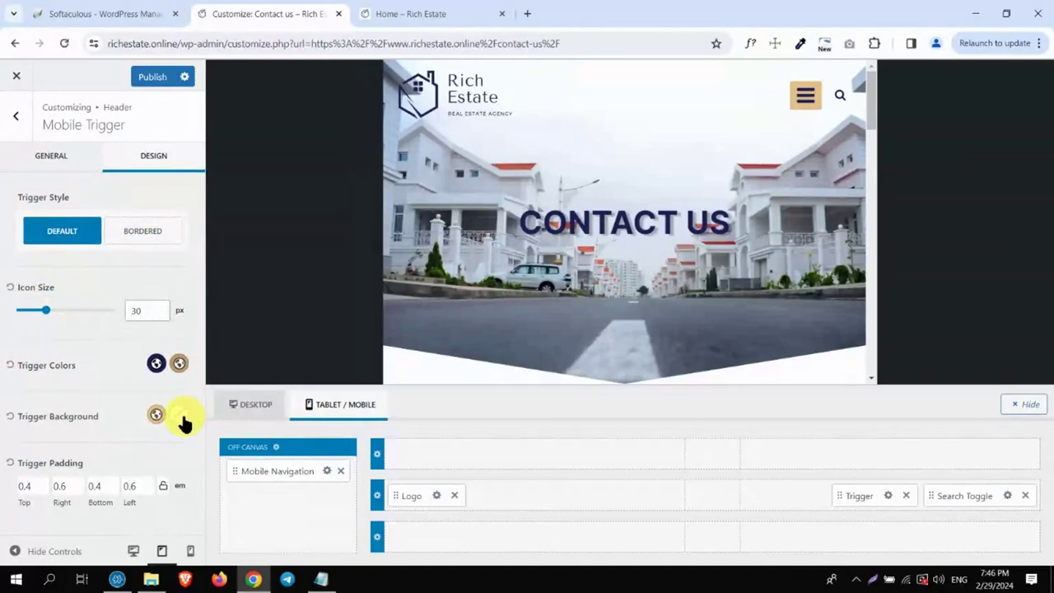
left_click(180, 416)
left_click(29, 381)
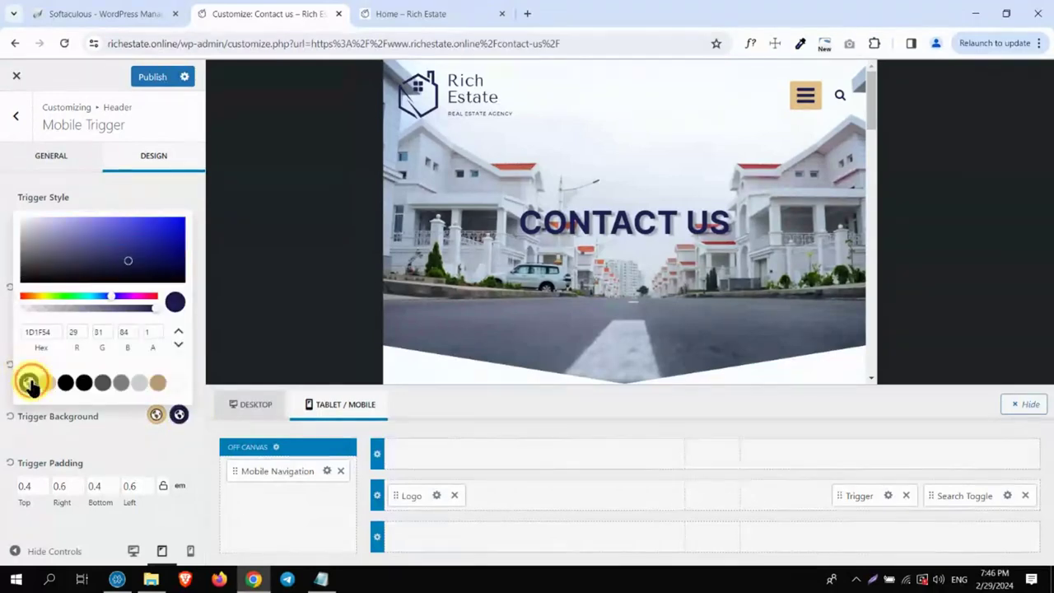
left_click(189, 428)
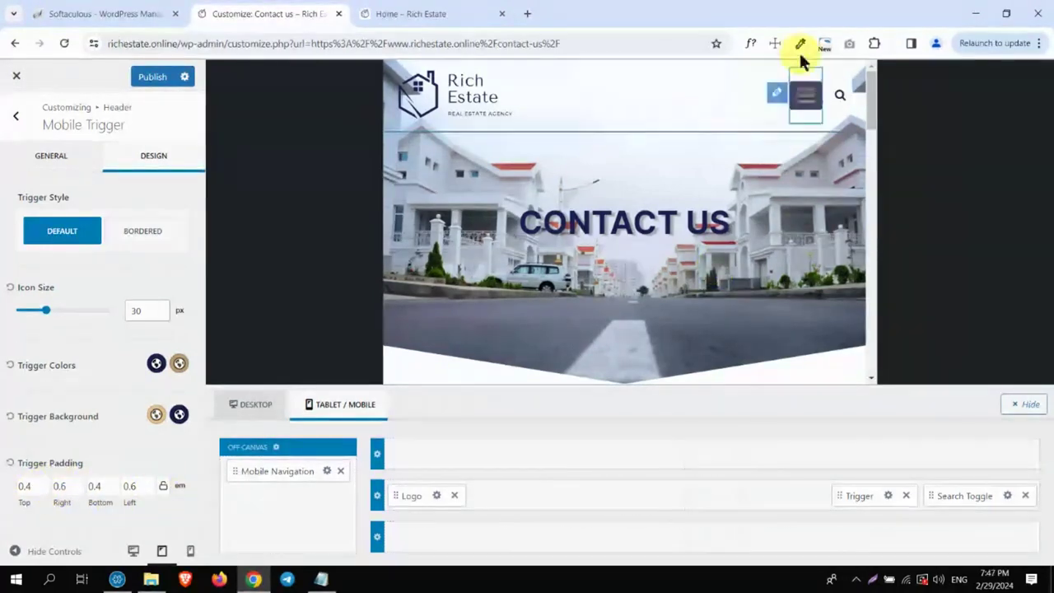
Link the four trigger padding sides and set the padding to 0.44 em
left_click(163, 486)
mouse_move(25, 492)
left_mouse_down()
mouse_move(7, 492)
mouse_move(66, 487)
mouse_move(26, 488)
left_mouse_up()
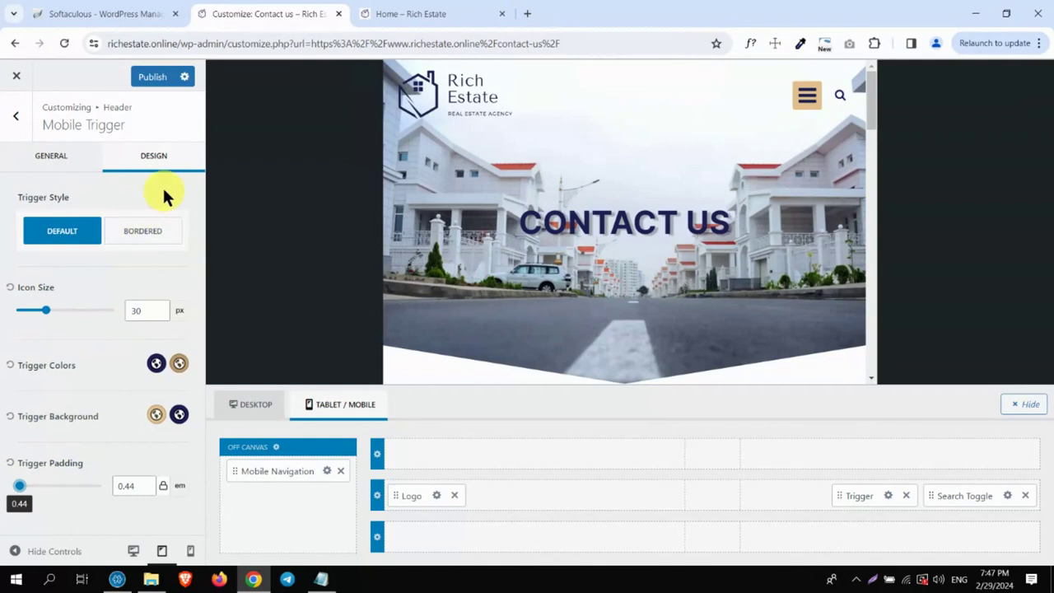
left_click(74, 159)
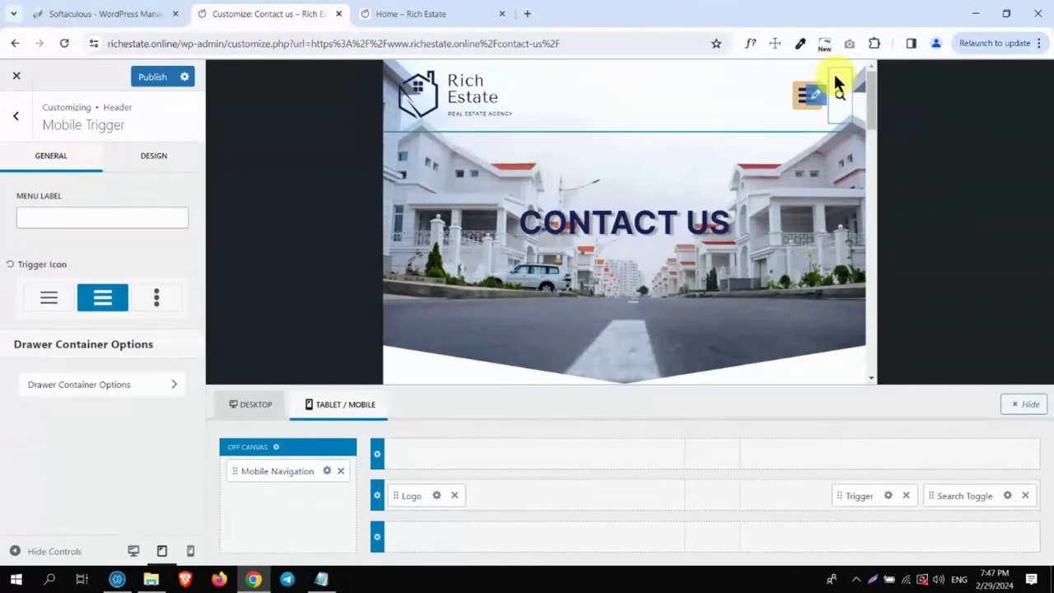
Compare how the header logo, menu trigger and search icon fit in the phone and tablet previews
left_click(189, 551)
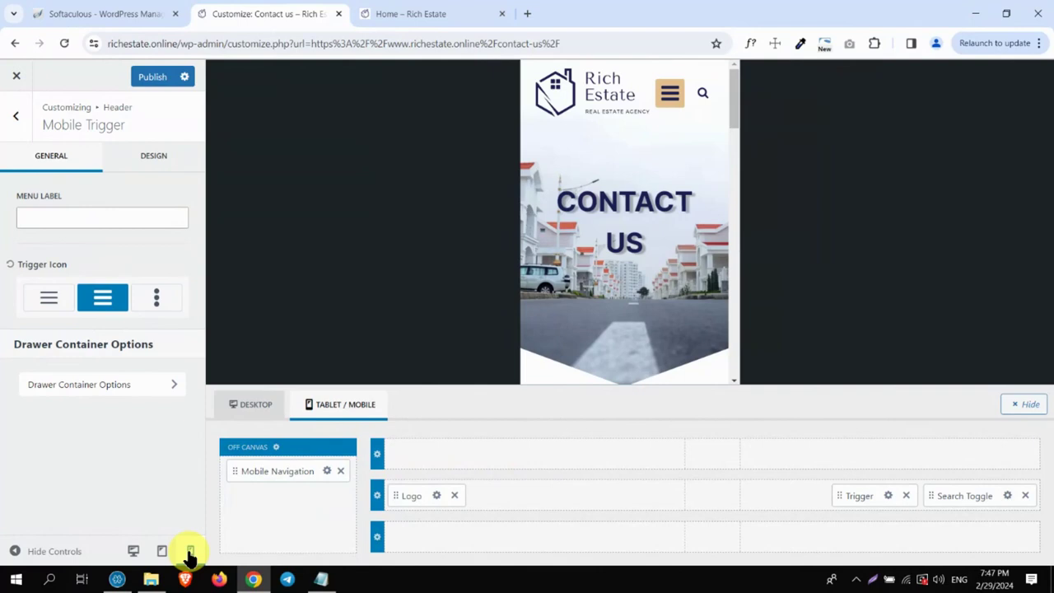
left_click(162, 551)
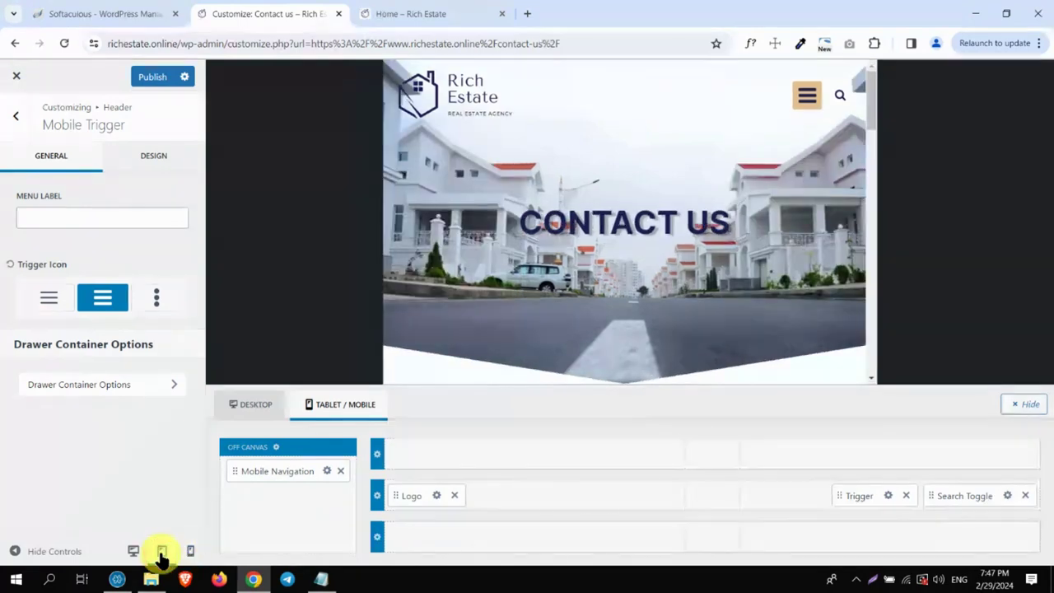
left_click(189, 551)
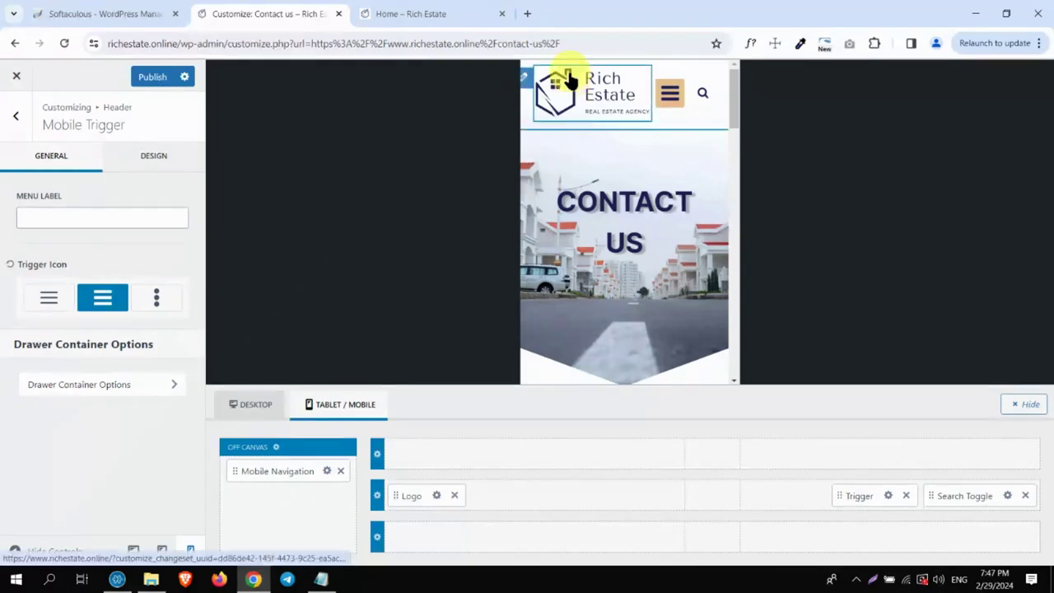
In the header logo's settings, set the logo's maximum width for mobile to 120 px
left_click(436, 497)
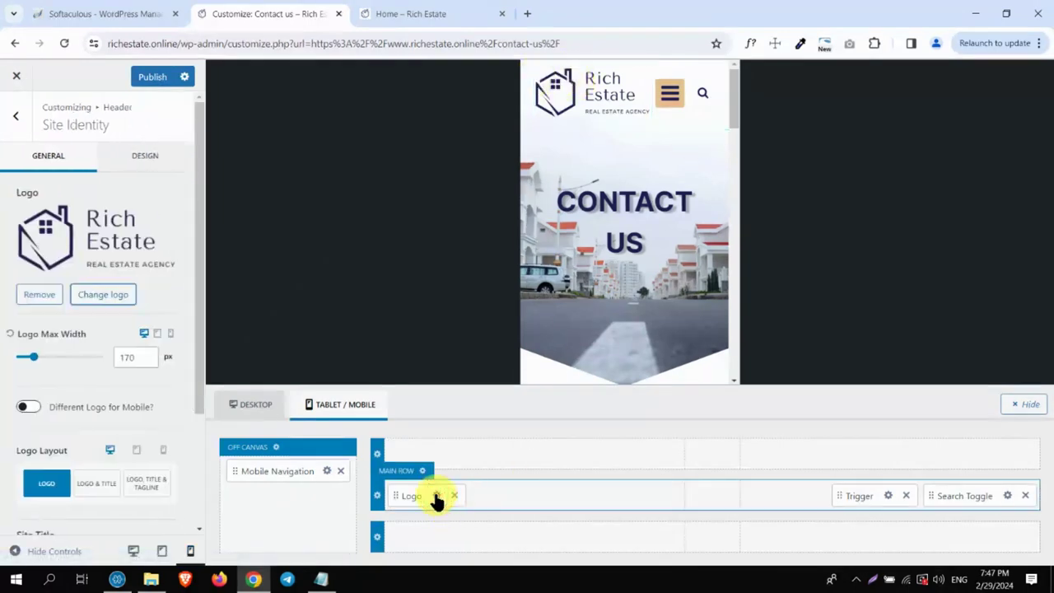
double_click(36, 332)
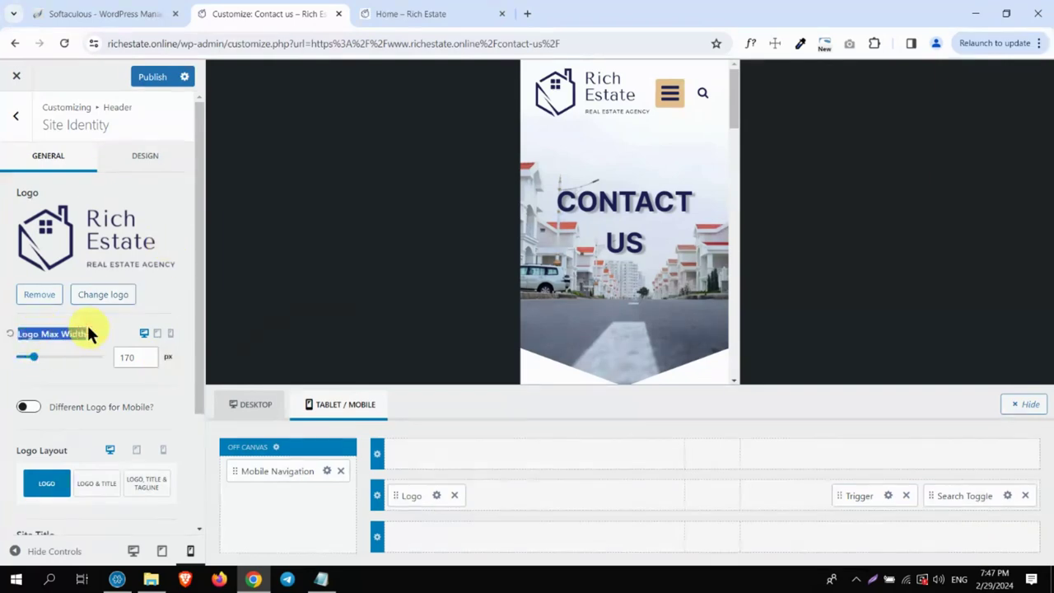
left_click(170, 334)
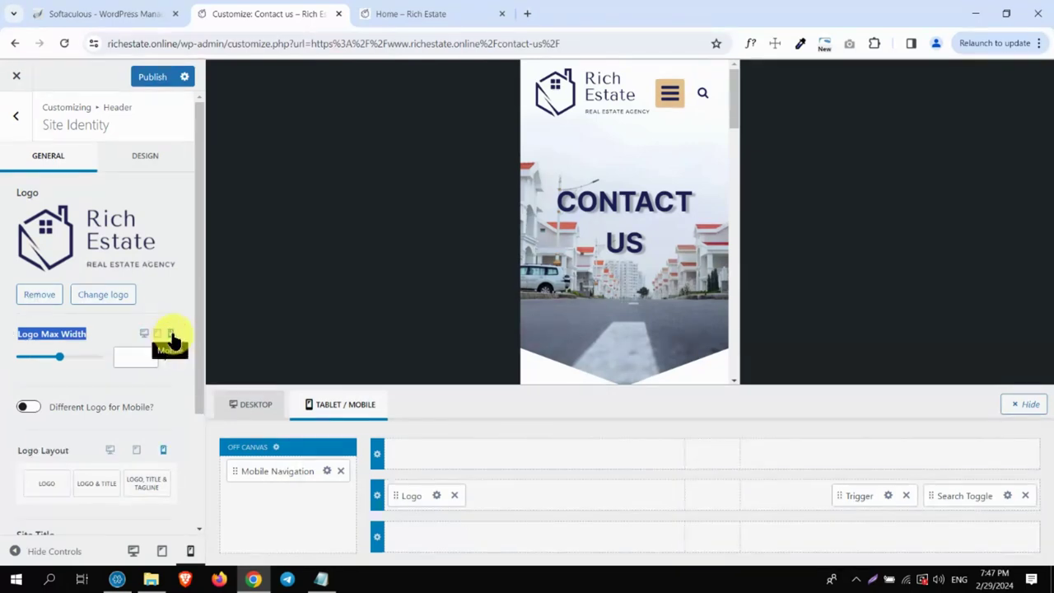
left_click(129, 356)
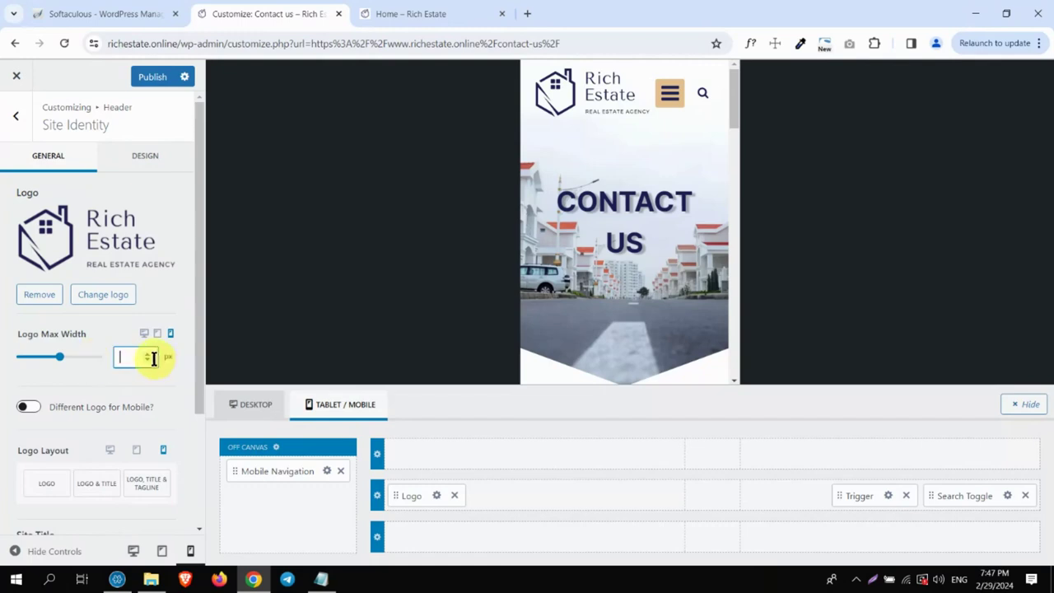
type("120")
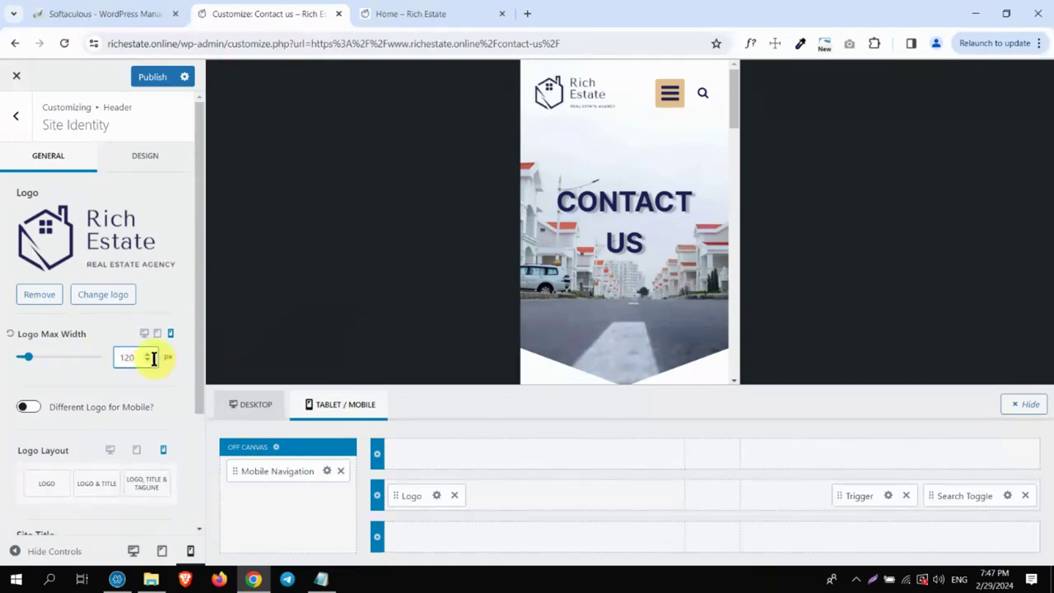
left_click(151, 370)
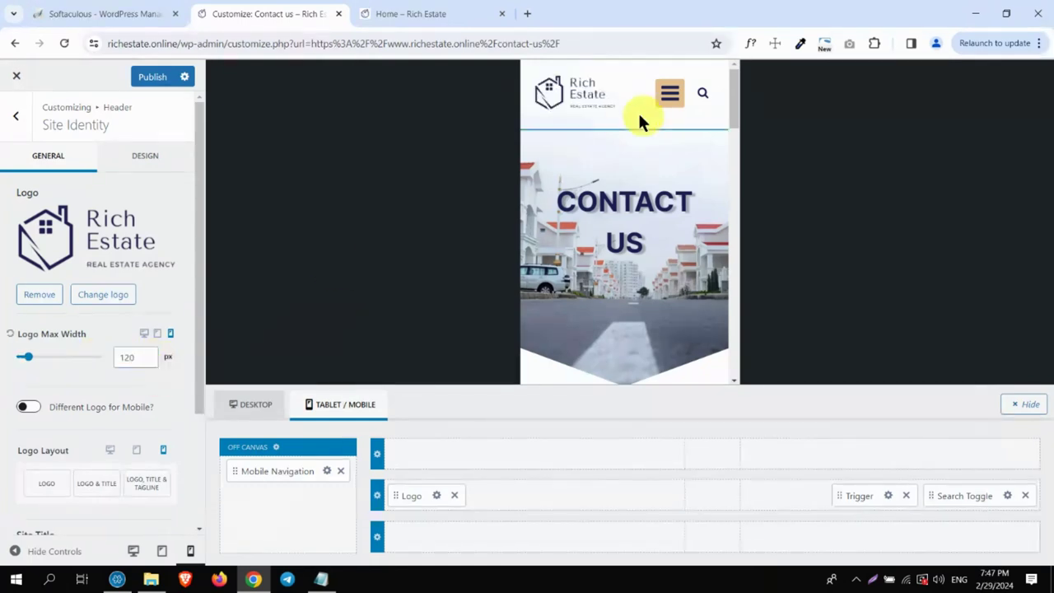
Set a tablet-specific maximum width for the logo, slightly smaller than its desktop width
left_click(163, 550)
left_click(132, 550)
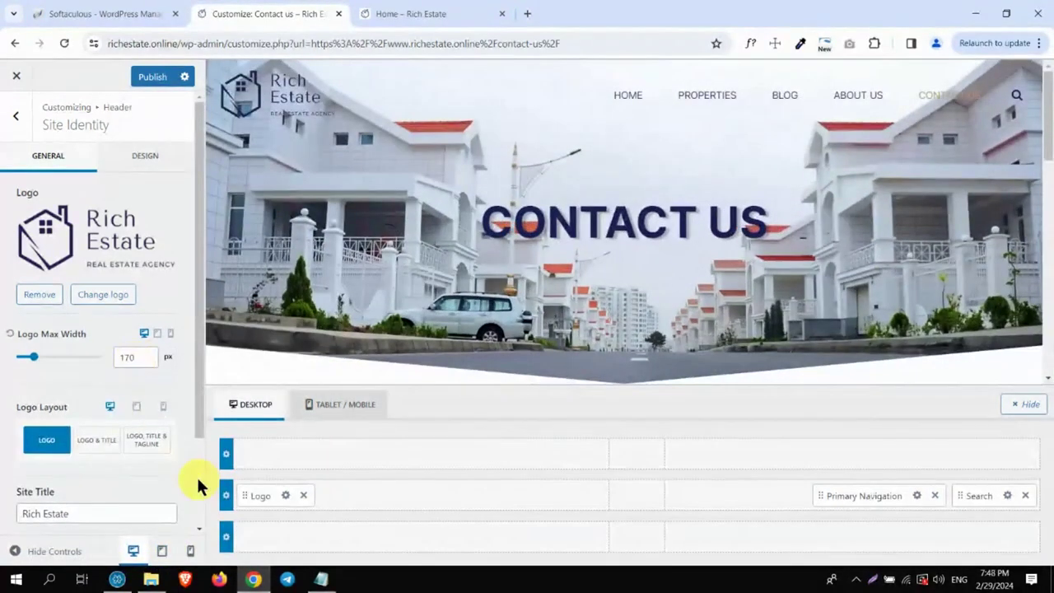
left_click(157, 334)
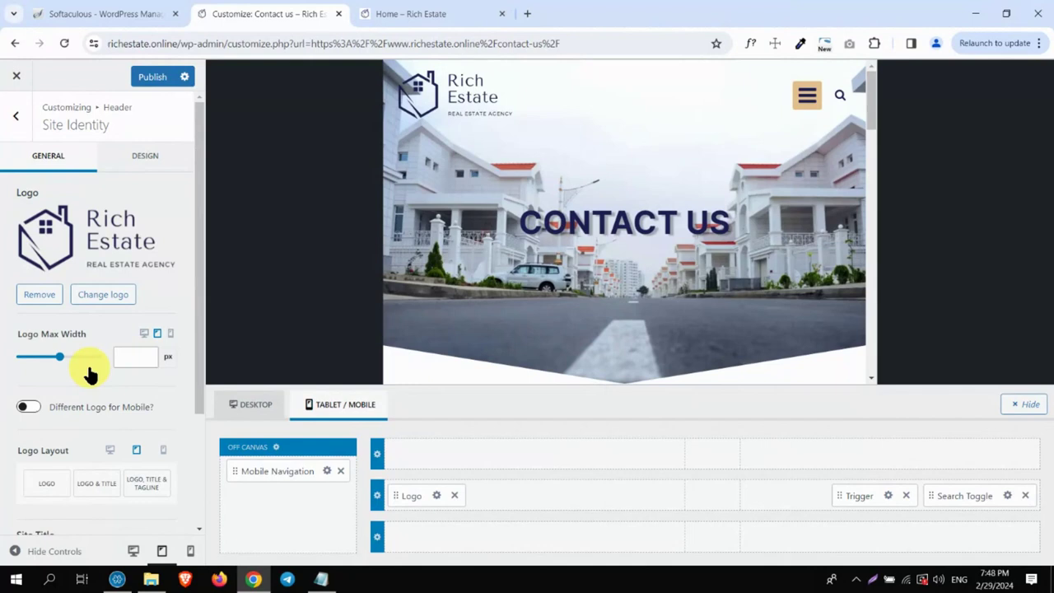
left_click(130, 354)
scroll(130, 354, "down", 5)
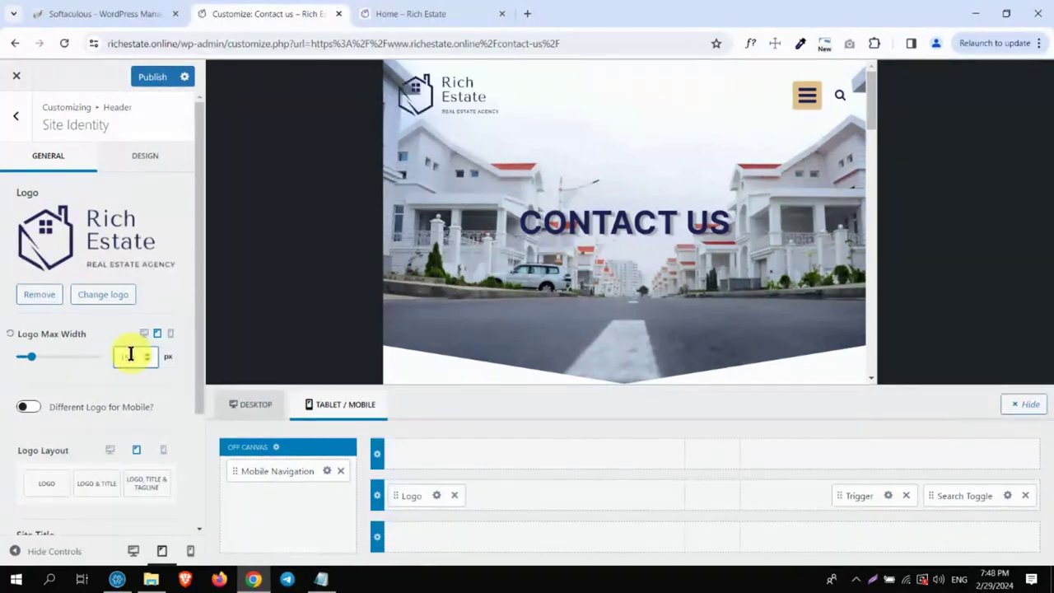
Check the logo size in the phone, desktop and tablet previews, ending on the phone preview
left_click(171, 333)
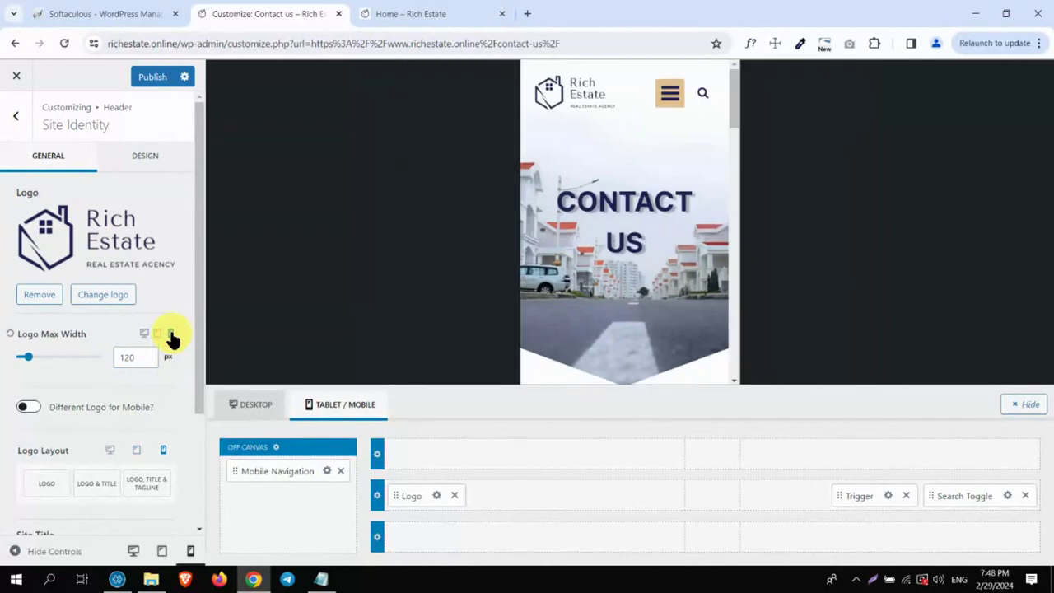
left_click(146, 335)
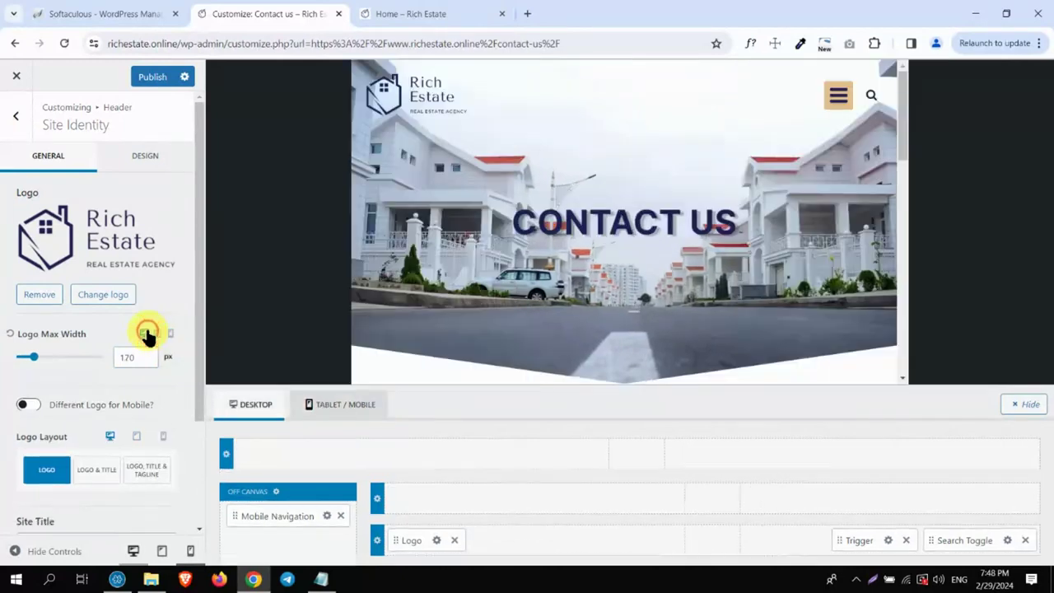
left_click(159, 334)
left_click(171, 335)
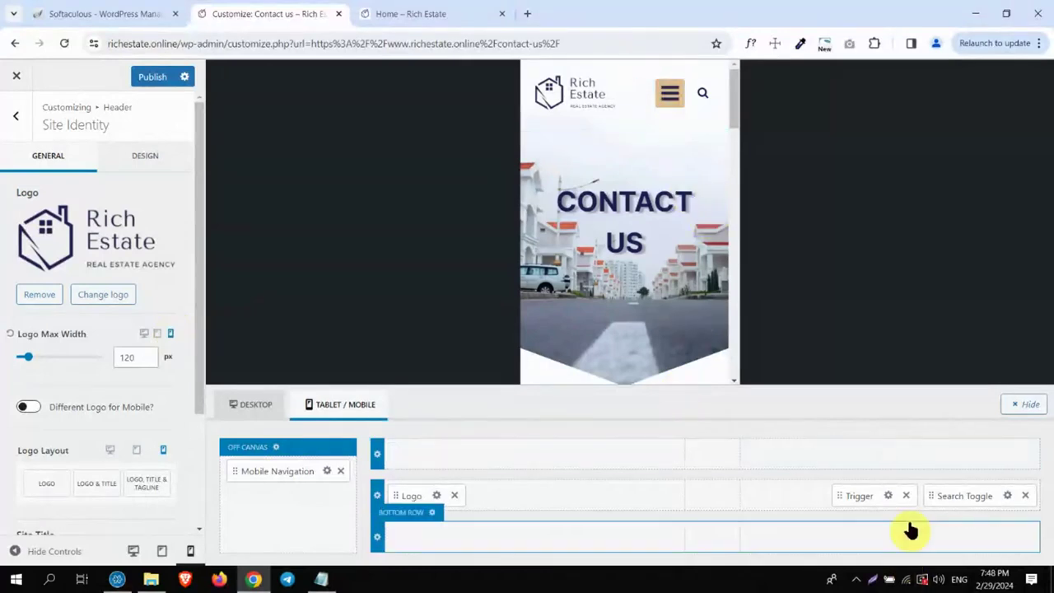
Reduce the mobile trigger's icon size to 22 px in its design settings
left_click(888, 495)
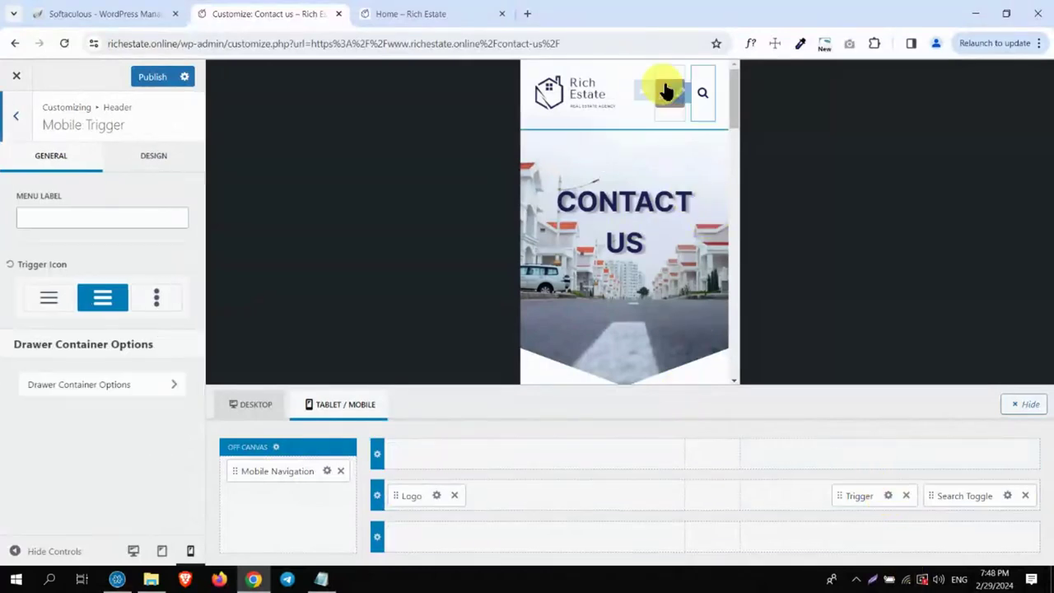
left_click(144, 164)
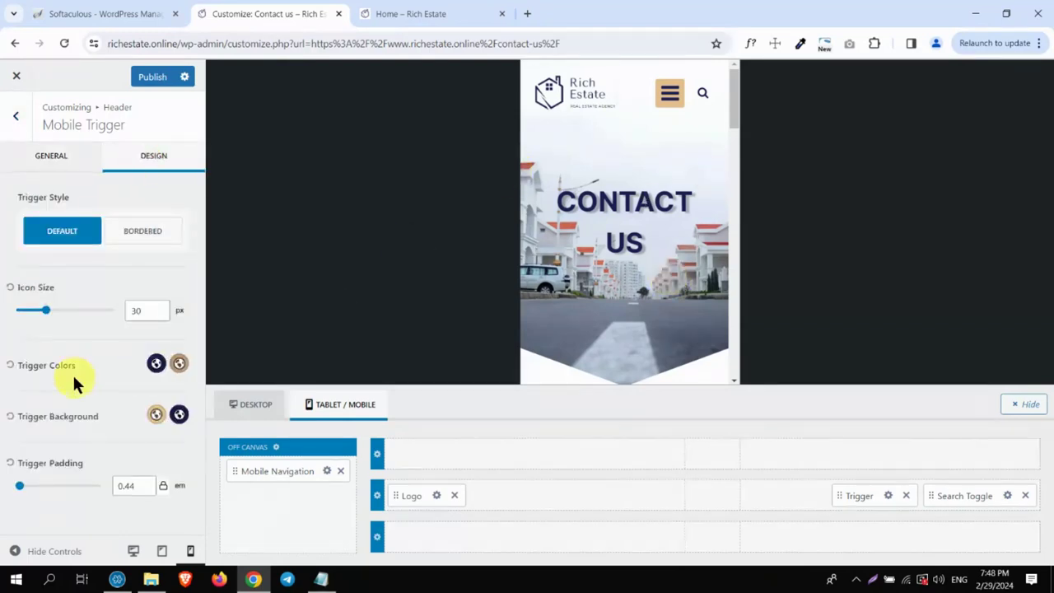
left_click(159, 315)
left_click(159, 315)
left_click(159, 315)
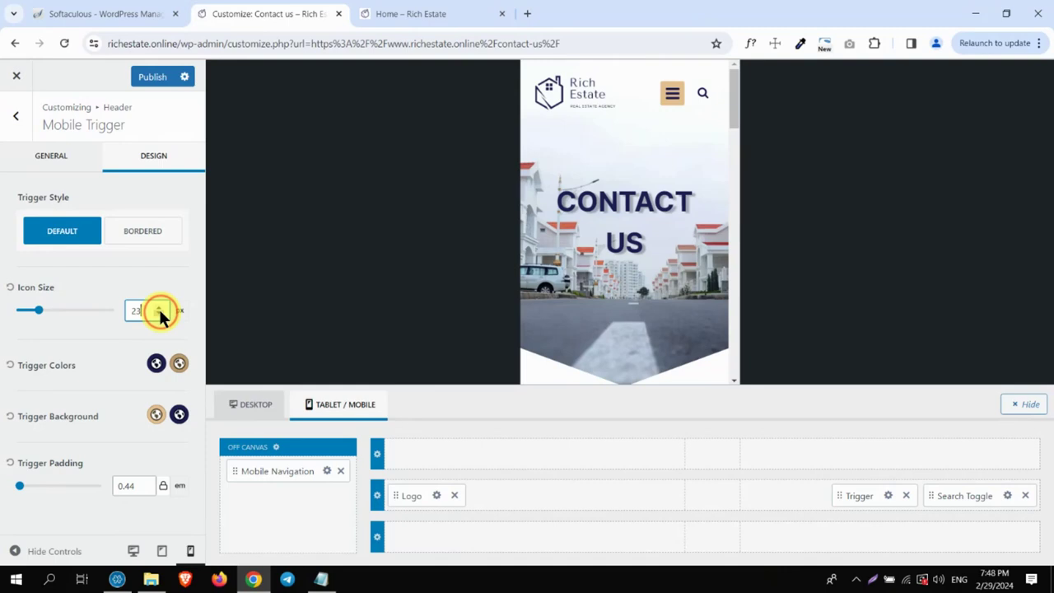
left_click(160, 315)
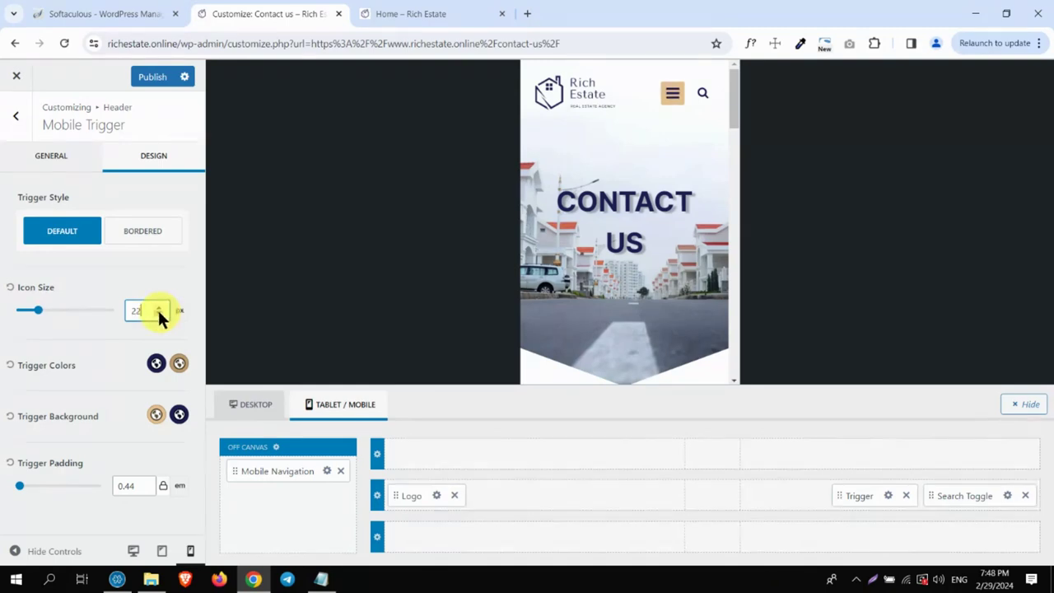
Check the header in the tablet and desktop previews, ending on the tablet preview
left_click(163, 551)
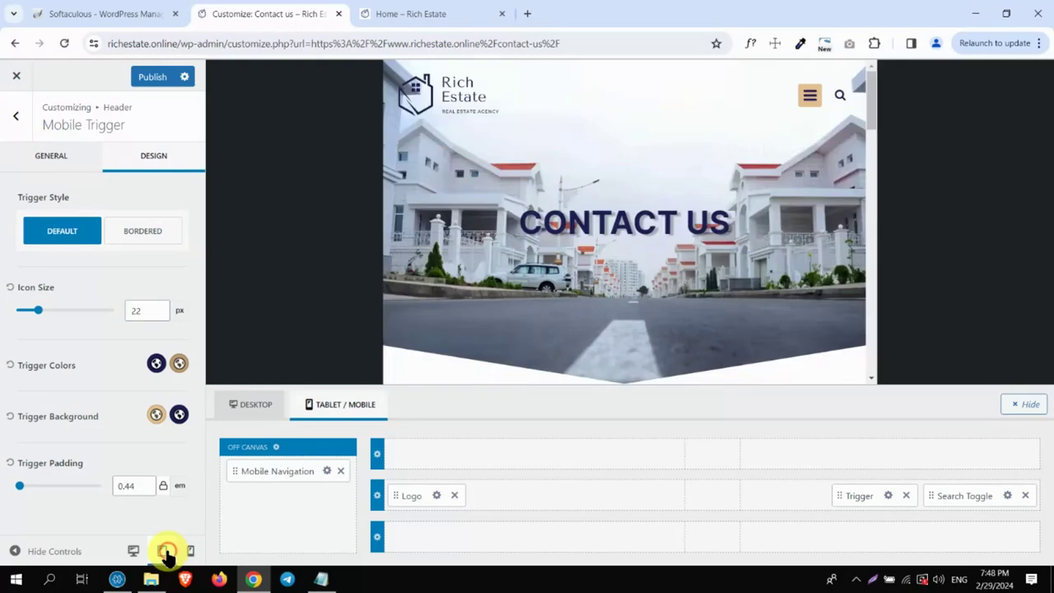
left_click(132, 551)
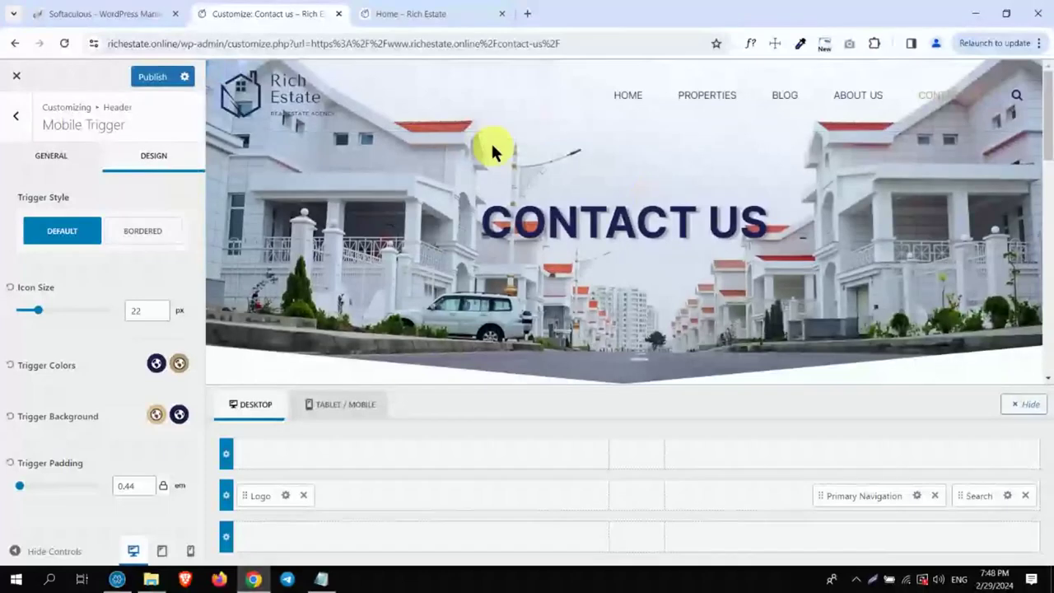
left_click(164, 549)
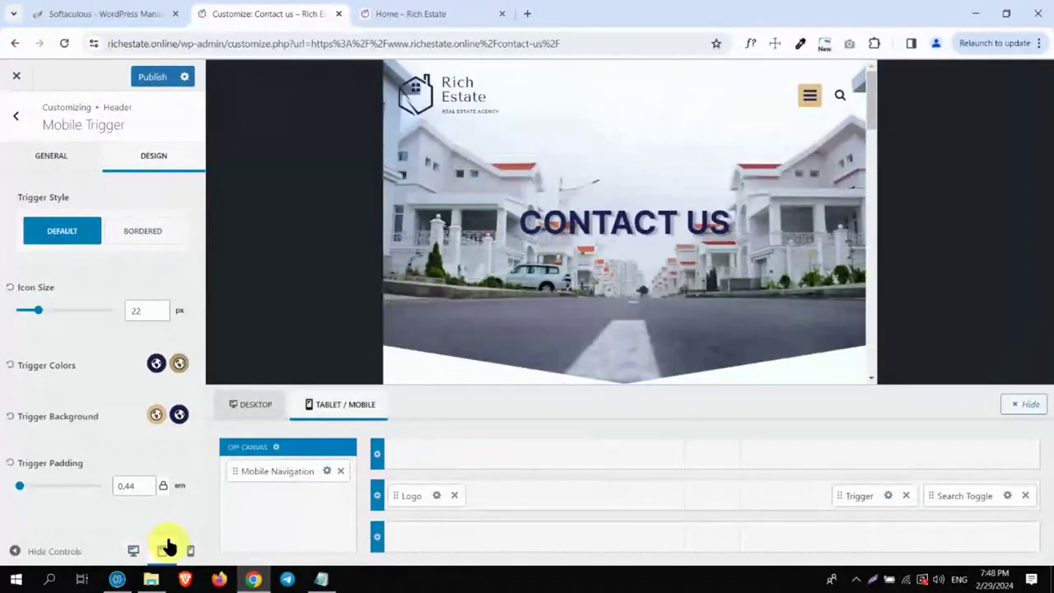
Expand the mobile menu in the tablet preview and open the Header Off Canvas settings
left_click(808, 98)
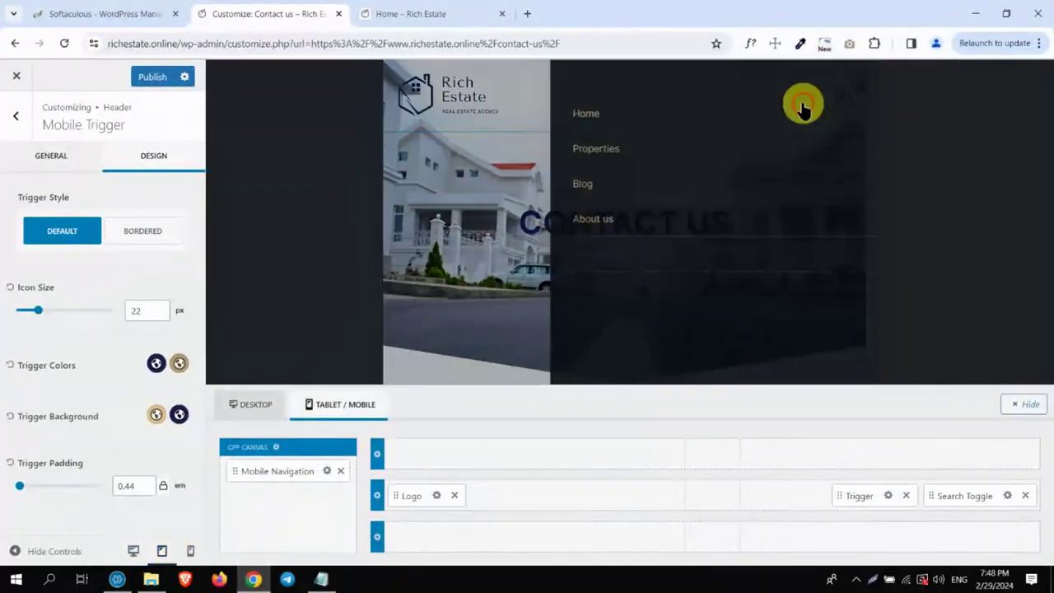
left_click(250, 450)
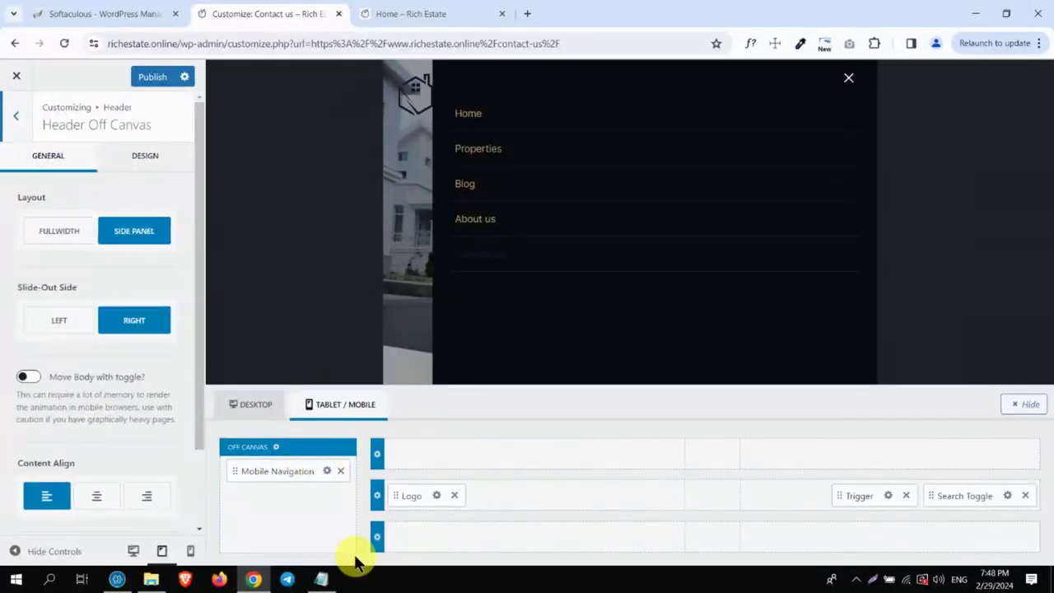
Start the screen capture tool and select the Off Canvas block containing Mobile Navigation as the capture area
left_click(873, 580)
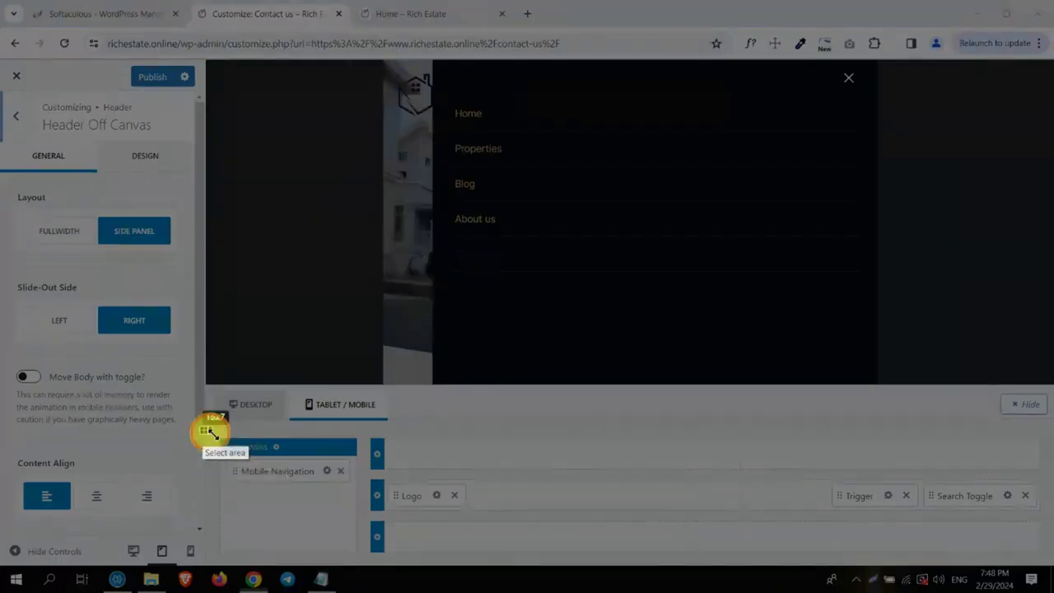
left_click_drag(205, 429, 372, 560)
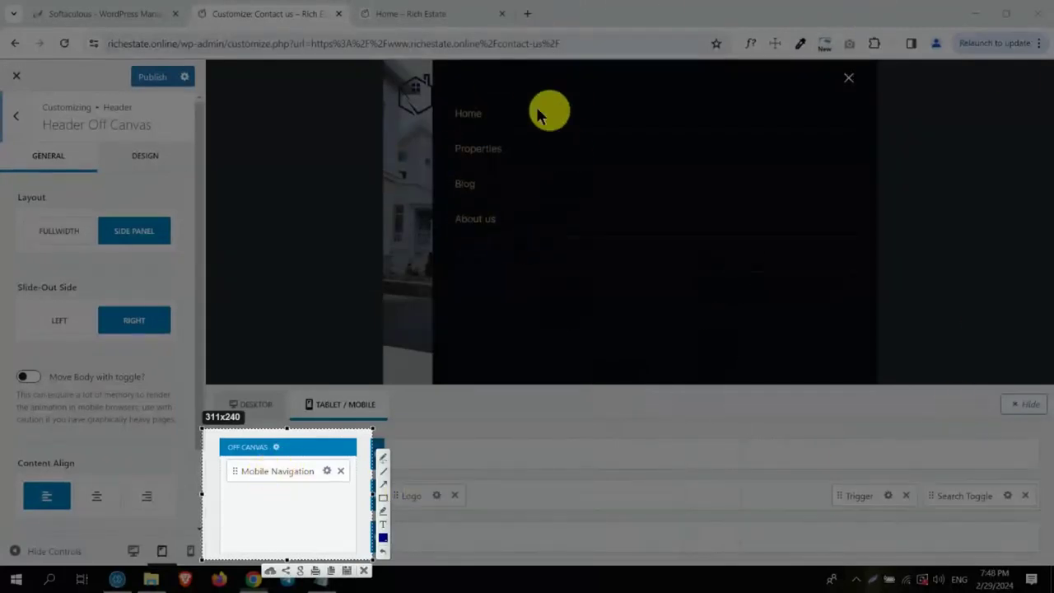
Cancel the screen capture, remove Mobile Navigation from the Off Canvas area and open the menu in the tablet preview
left_click(363, 570)
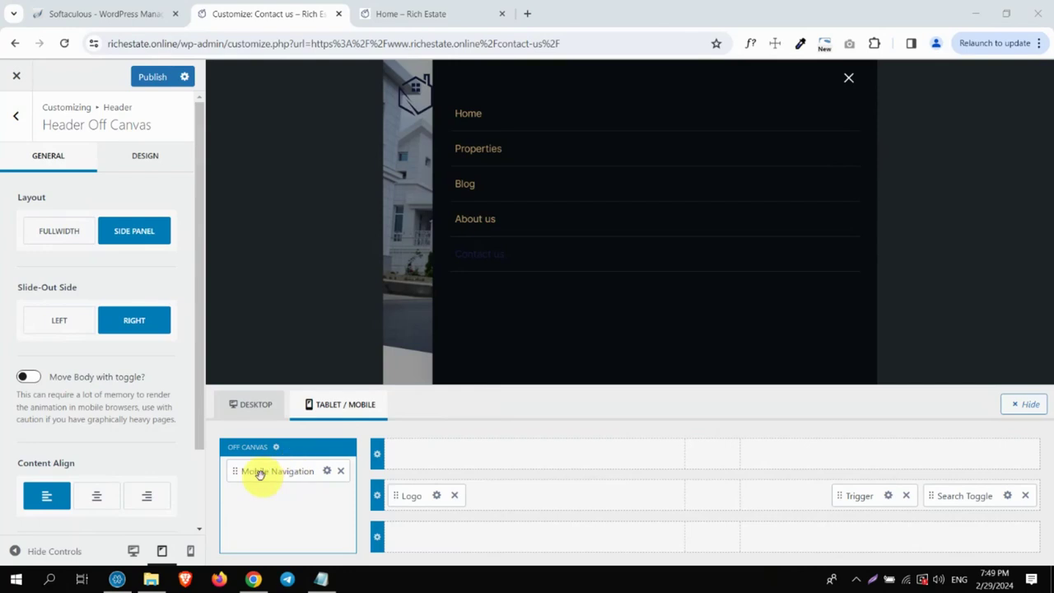
left_click(340, 471)
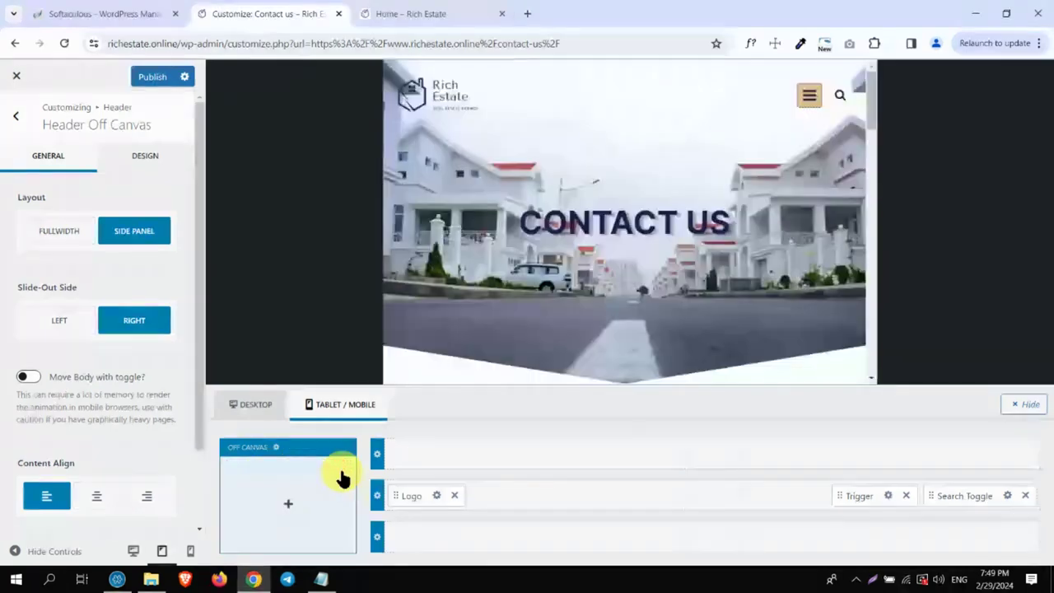
left_click(812, 111)
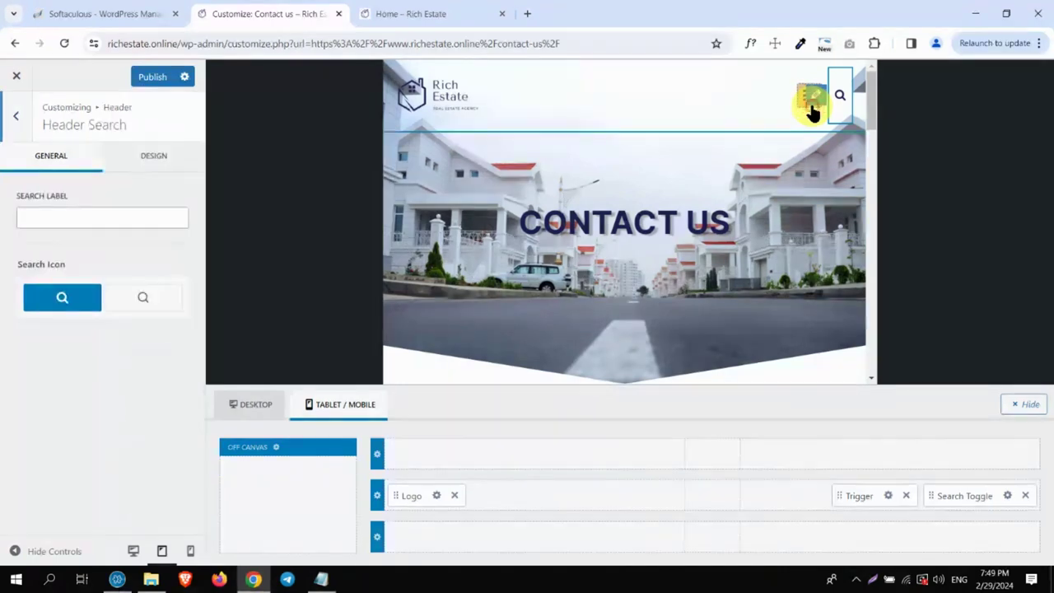
left_click(805, 107)
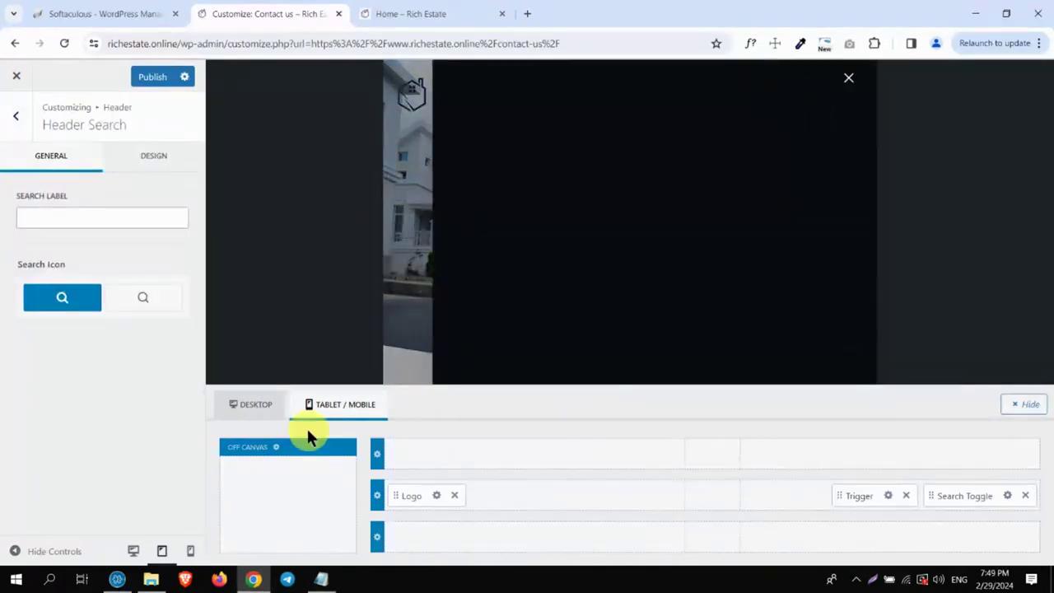
Try the Fullwidth layout for the off-canvas menu, test it in the preview and restore the Side Panel layout
left_click(292, 450)
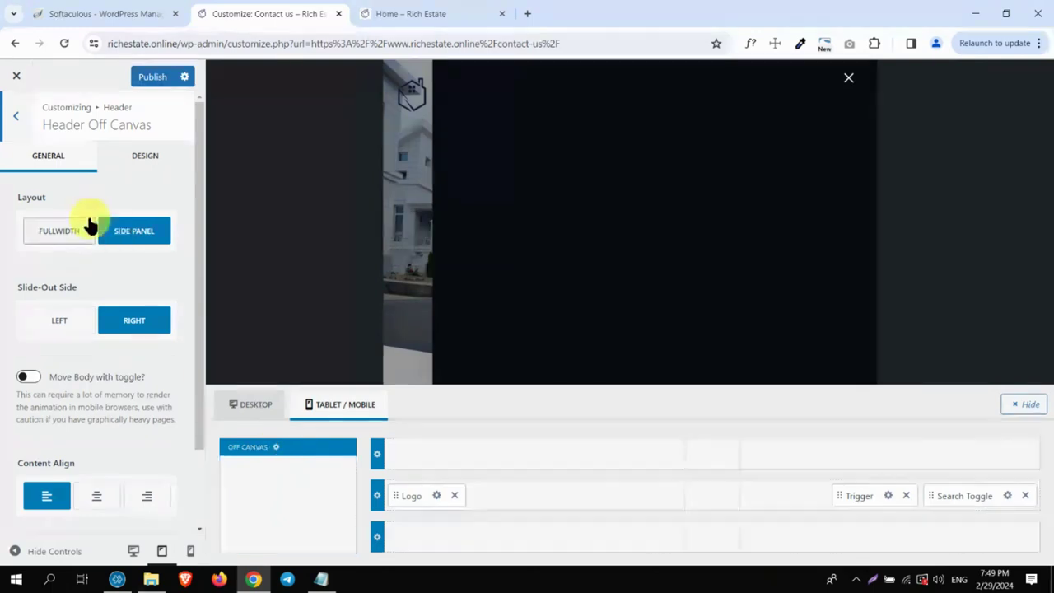
left_click(62, 232)
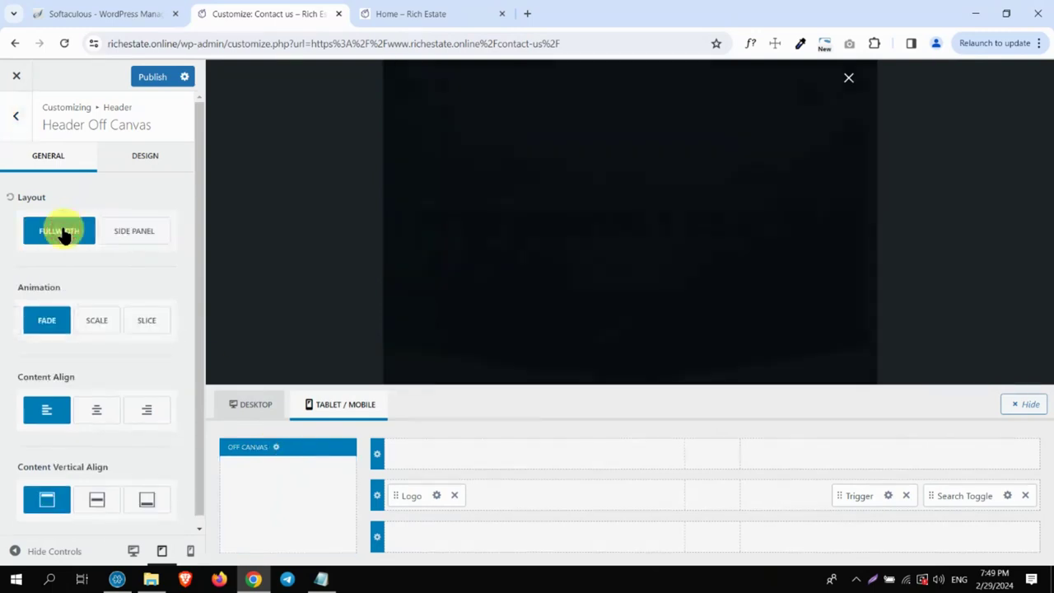
left_click(849, 77)
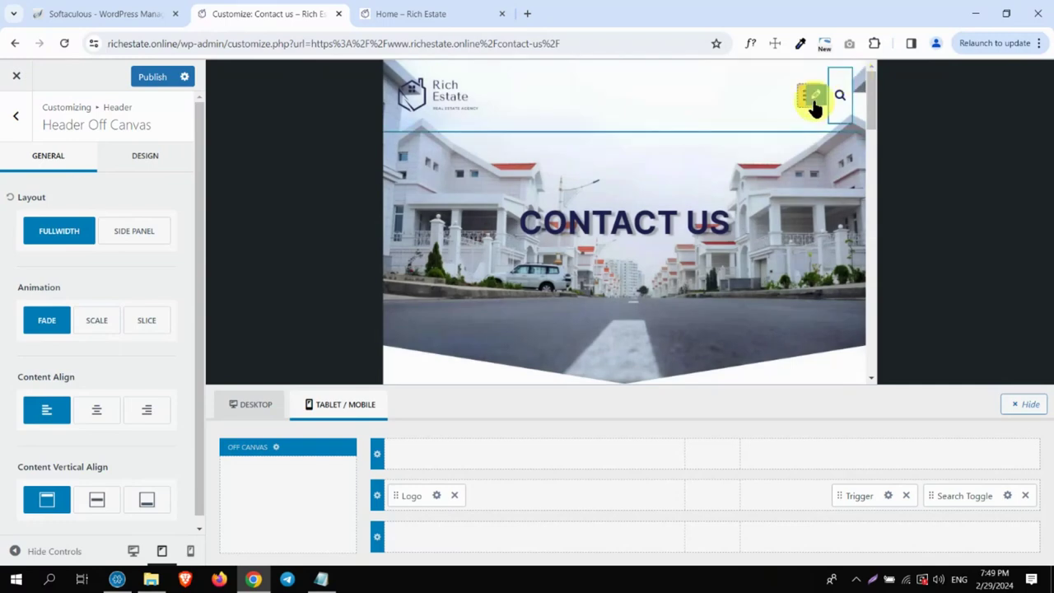
left_click(802, 99)
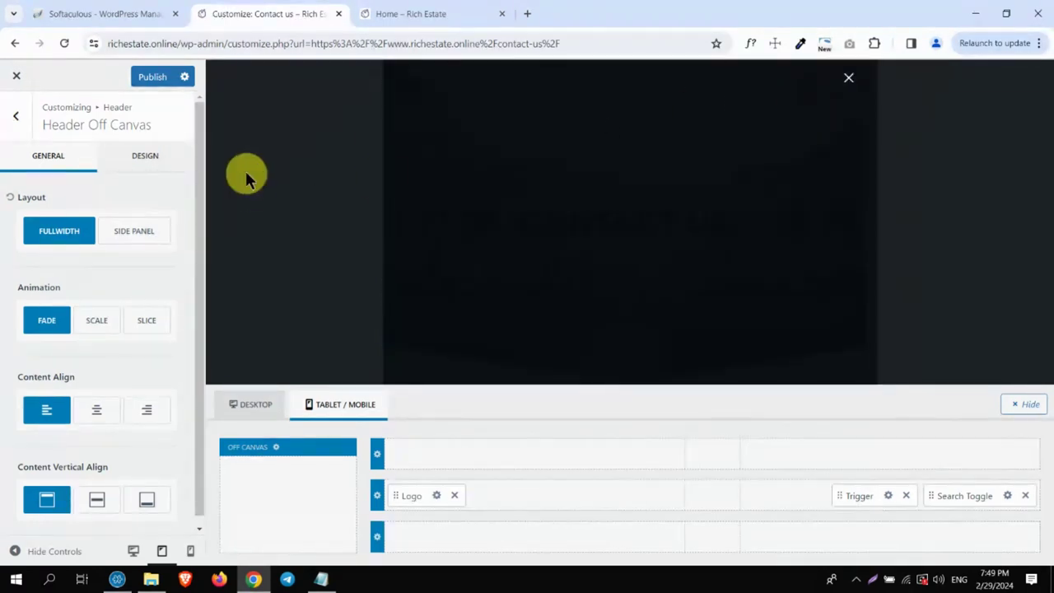
left_click(136, 229)
Try the Left slide-out side for the off-canvas panel, restore Right, and test both in the preview
left_click(59, 321)
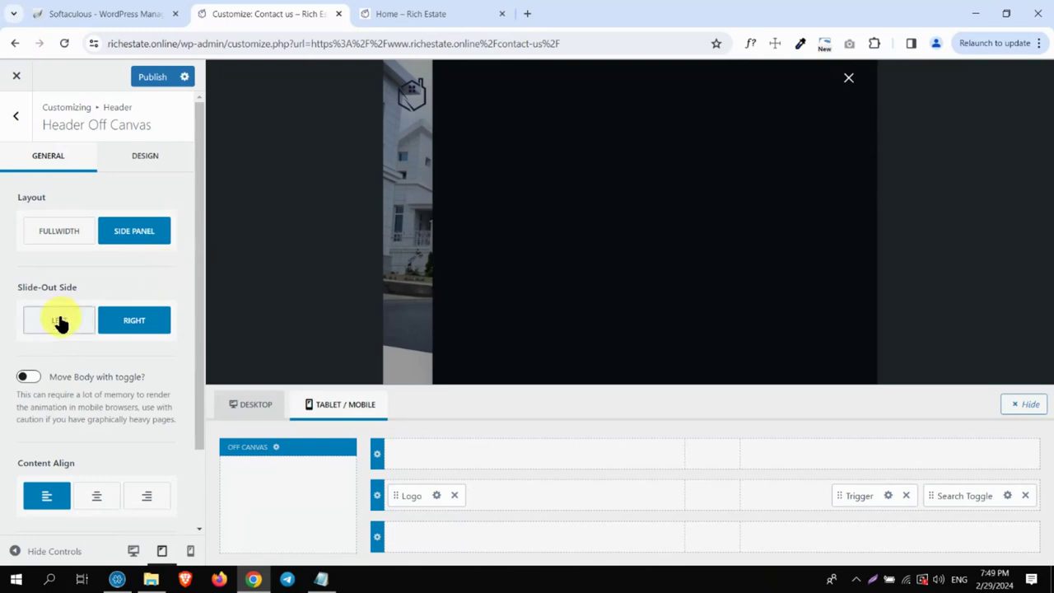
left_click(149, 323)
left_click(64, 319)
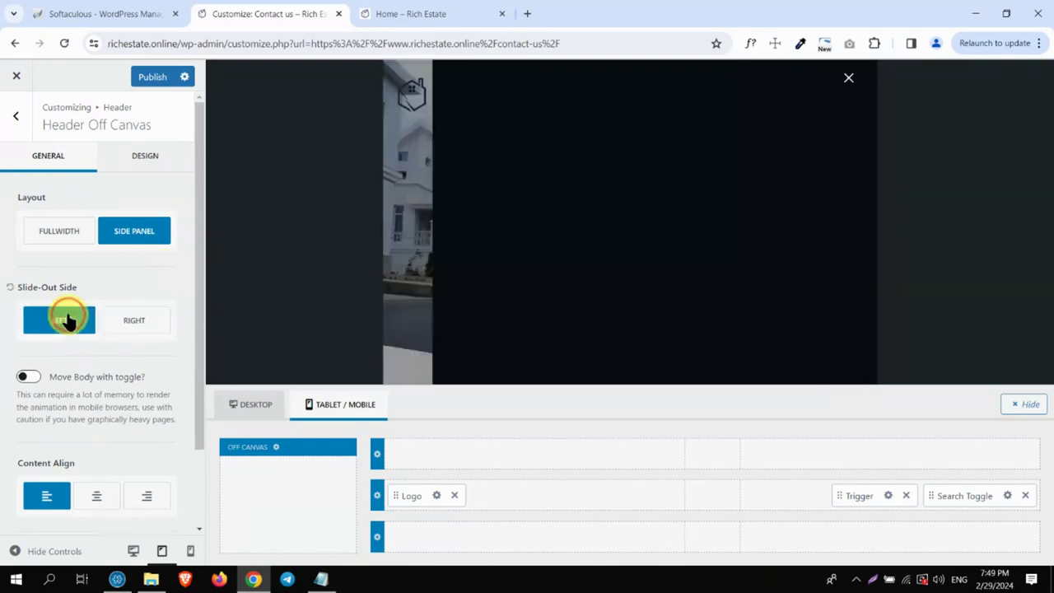
left_click(799, 80)
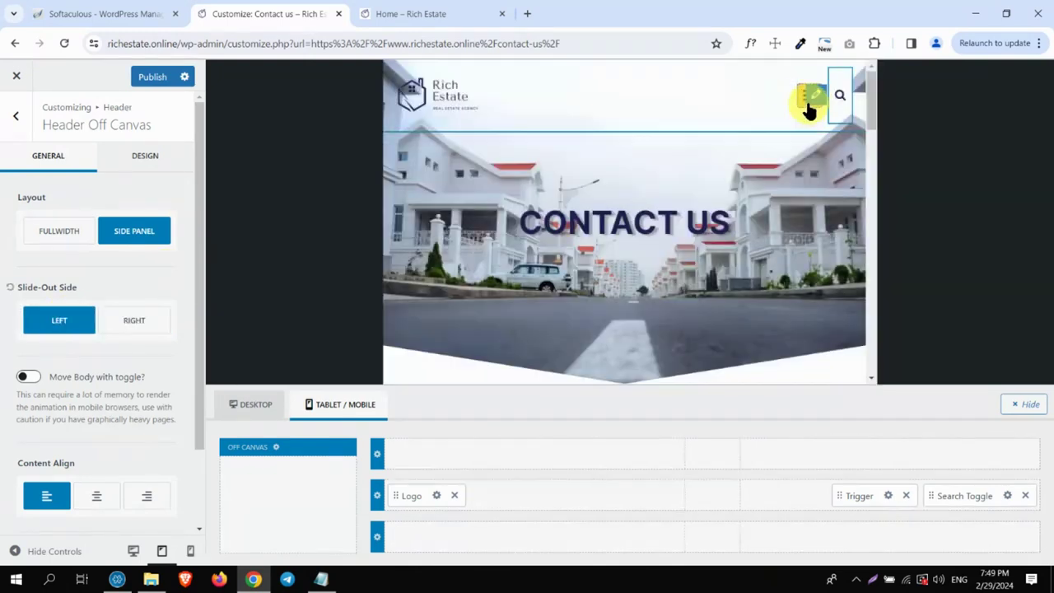
left_click(808, 100)
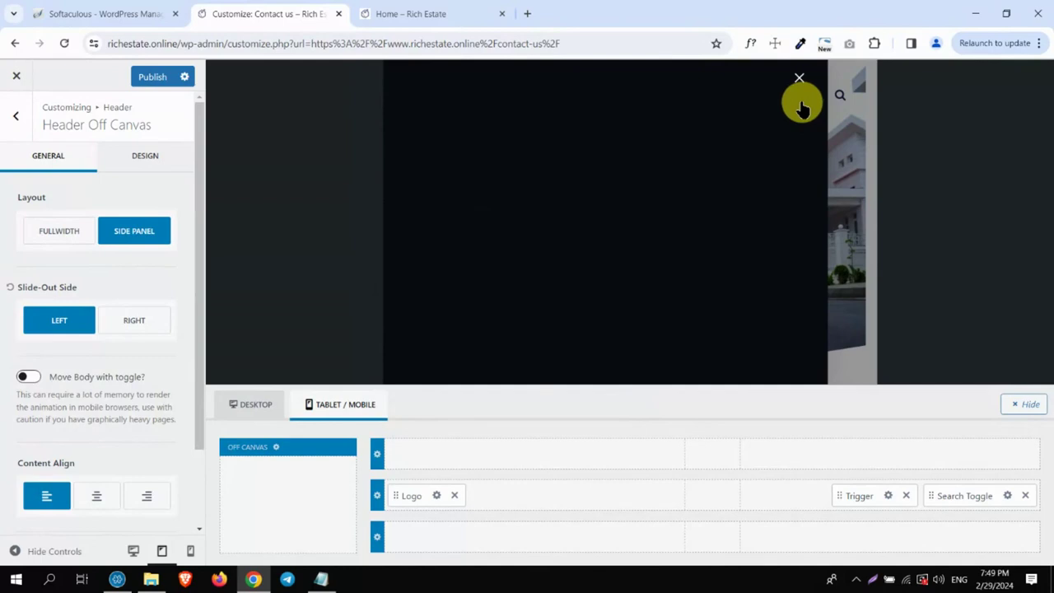
left_click(134, 321)
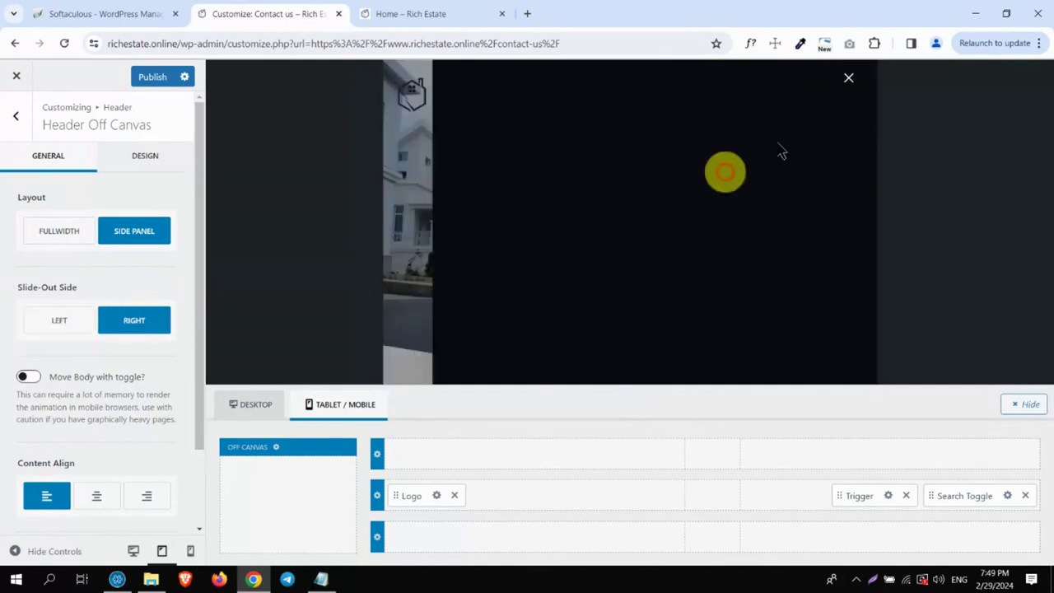
left_click(851, 82)
left_click(809, 99)
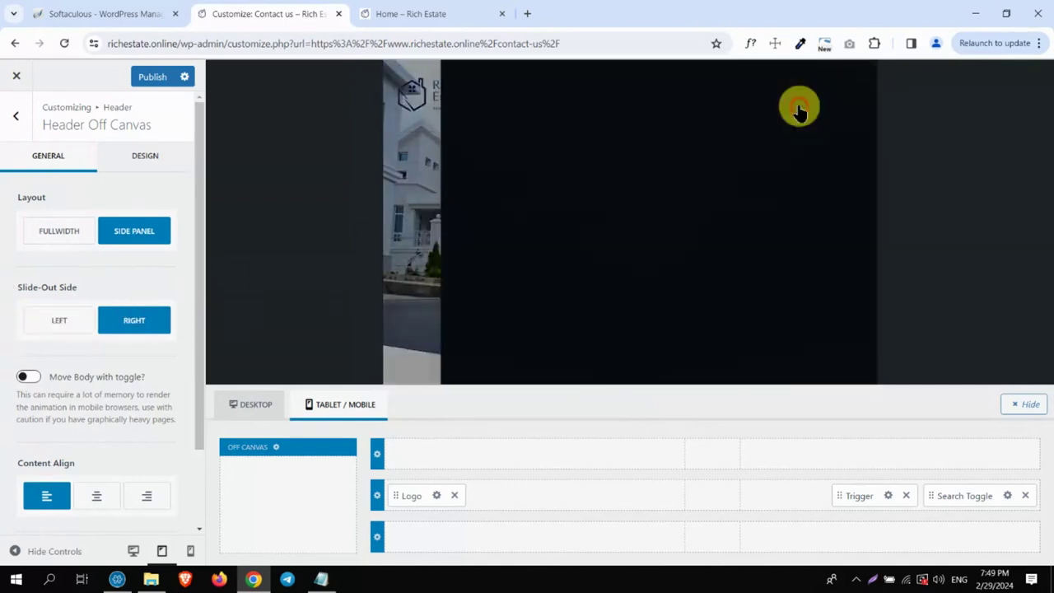
left_click(847, 78)
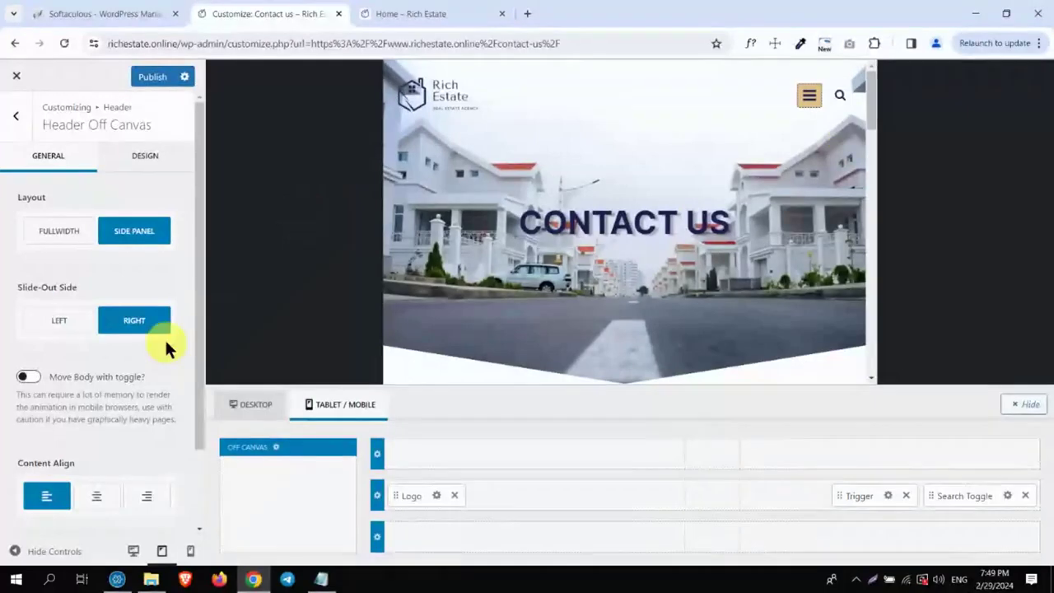
Enable Move Body with toggle for the off-canvas panel and test opening and closing the menu in the preview
left_click(29, 377)
left_click(816, 109)
left_click(802, 107)
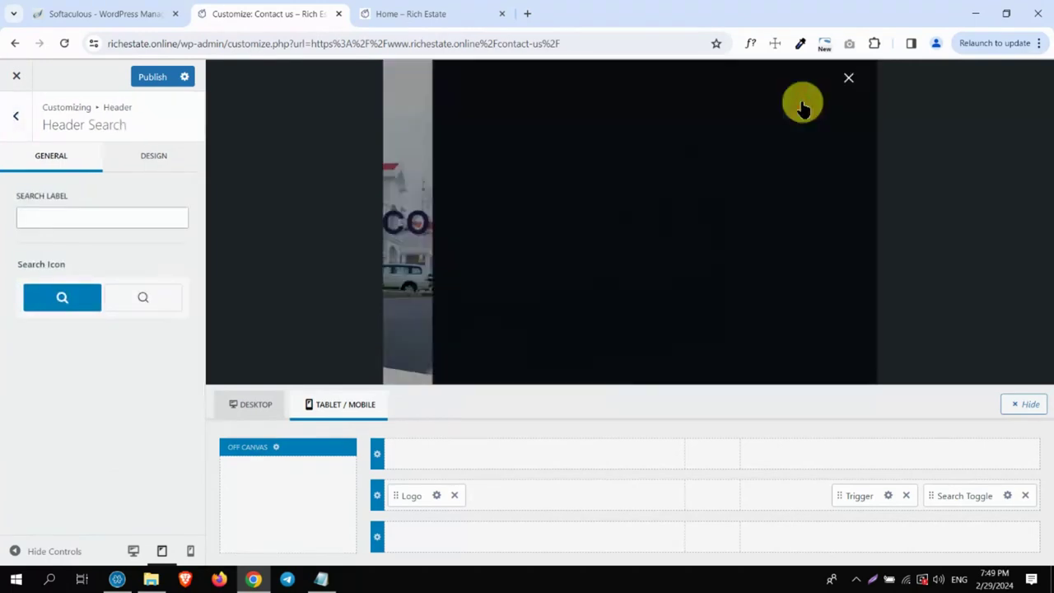
left_click(847, 78)
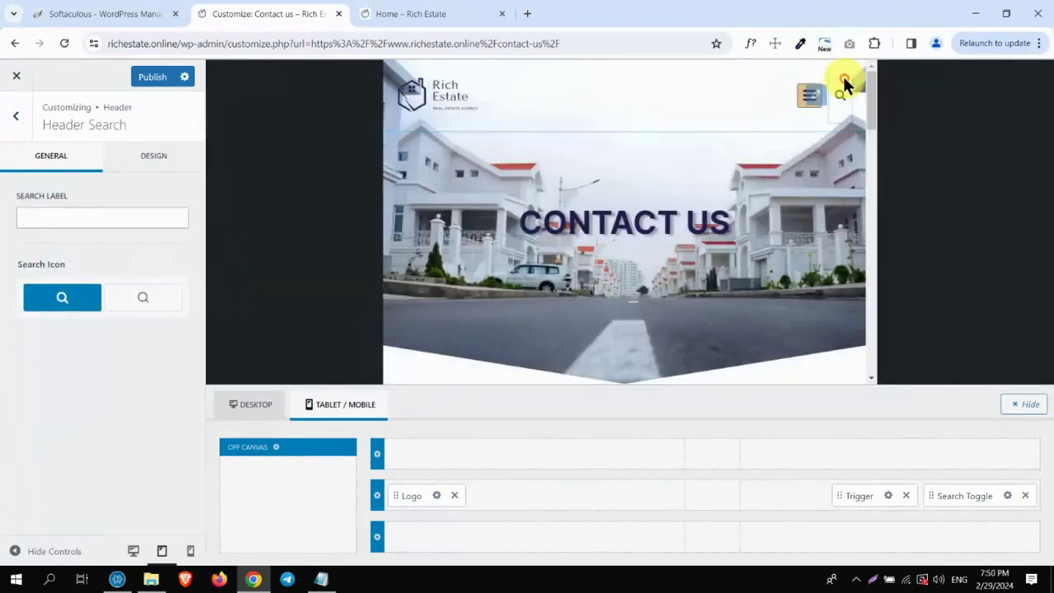
left_click(803, 107)
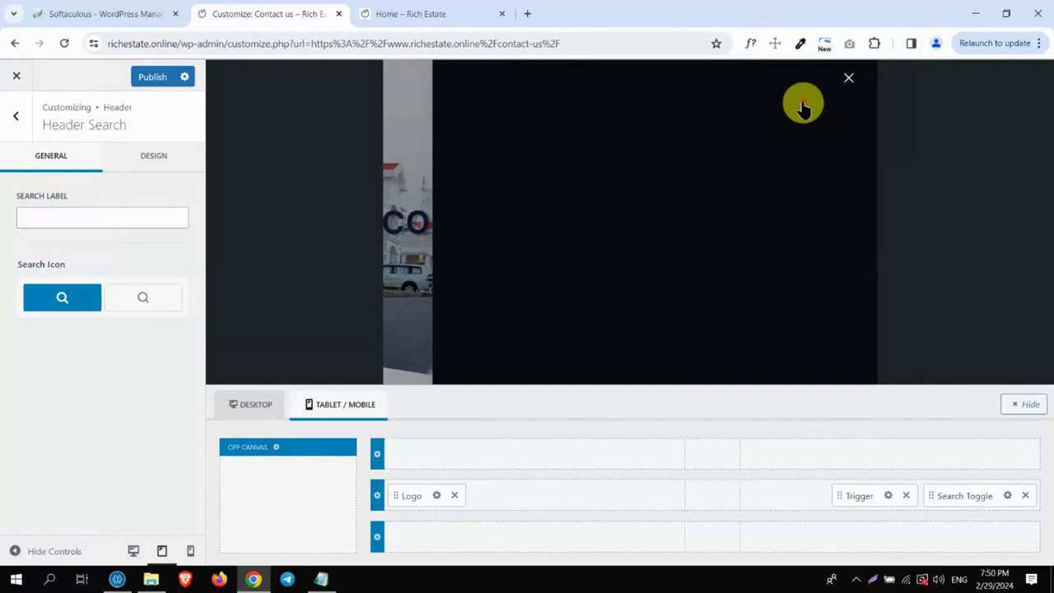
left_click(848, 79)
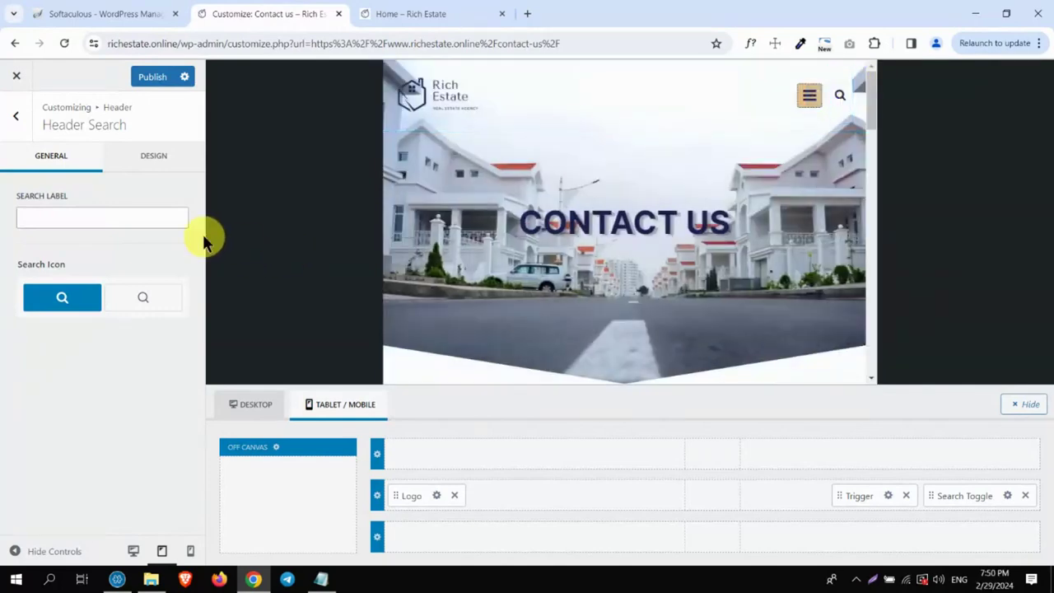
Reopen the Header Off Canvas settings and expand the off-canvas menu in the tablet preview
left_click(288, 447)
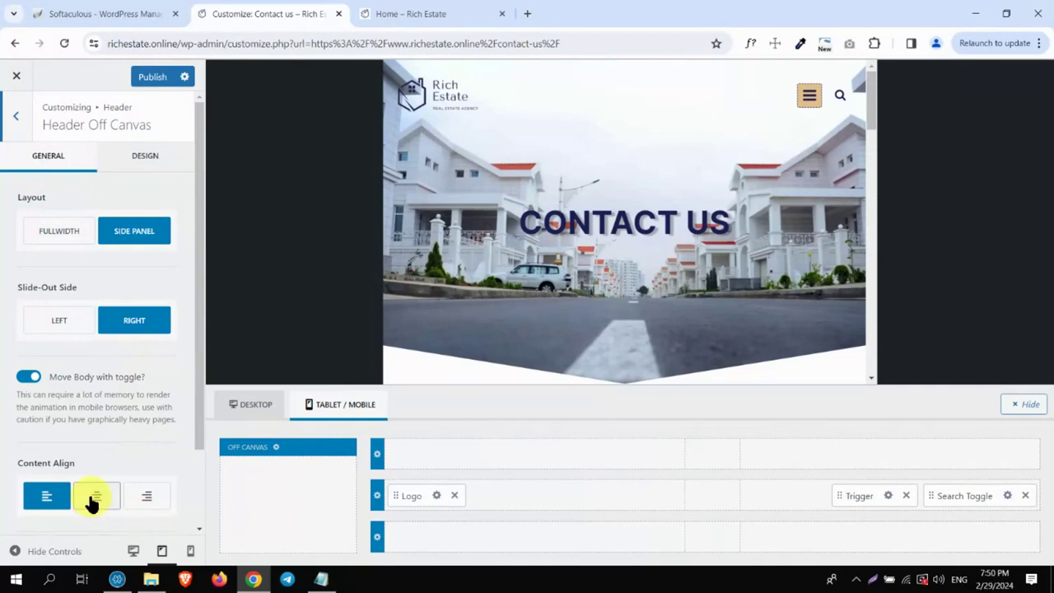
left_click(149, 155)
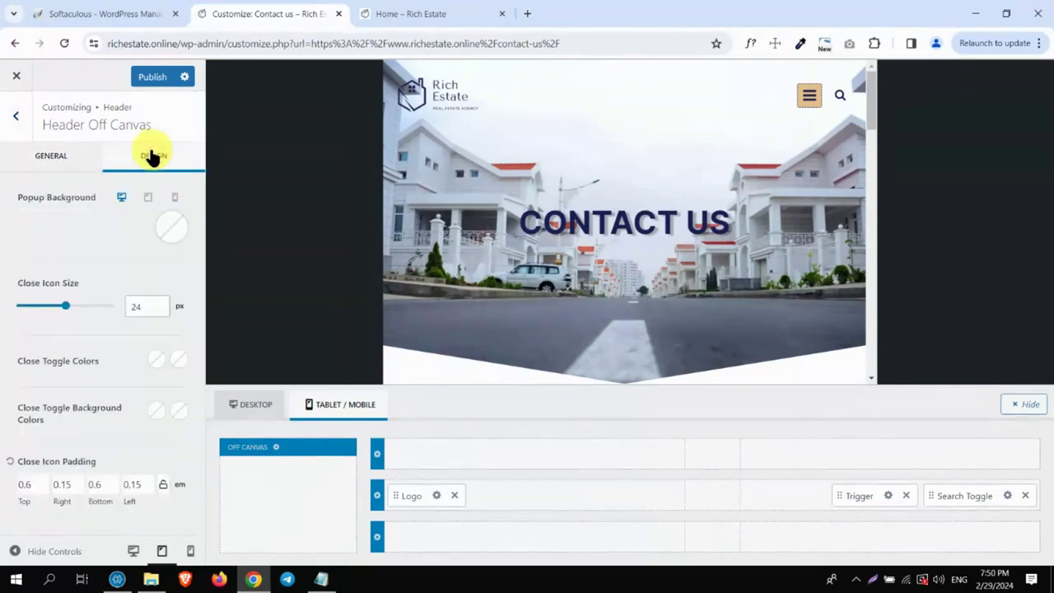
left_click(317, 451)
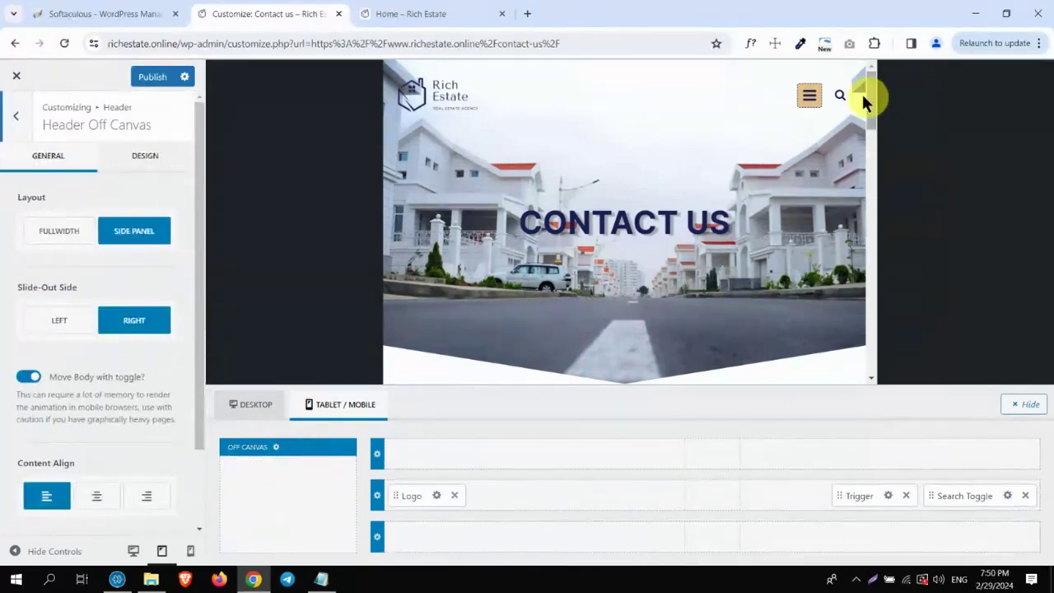
left_click(806, 97)
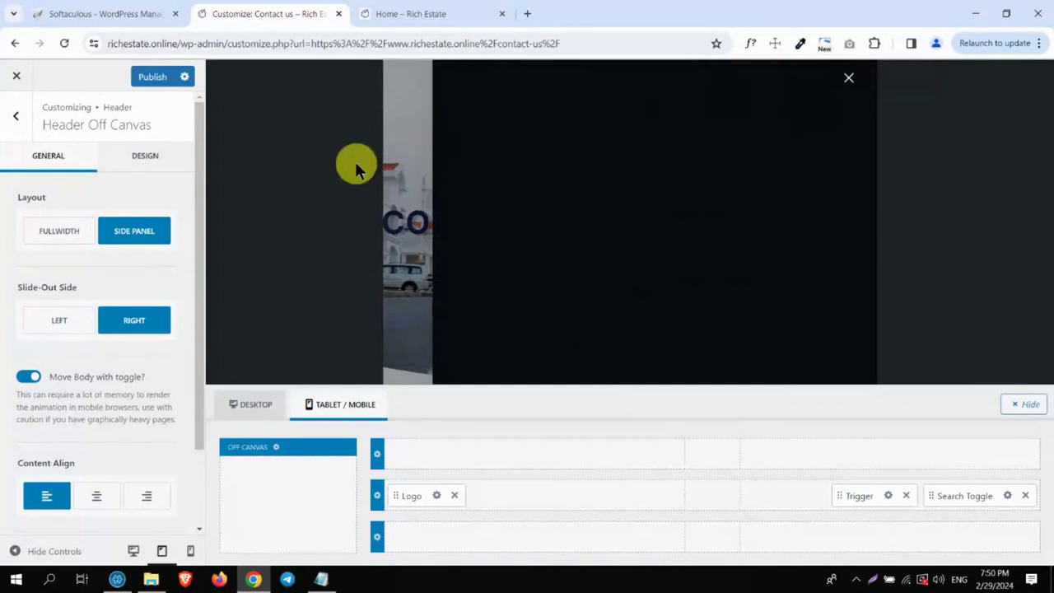
Set the off-canvas popup background to the navy palette color 1D1F54, trying the tan BD9B70 along the way
left_click(133, 154)
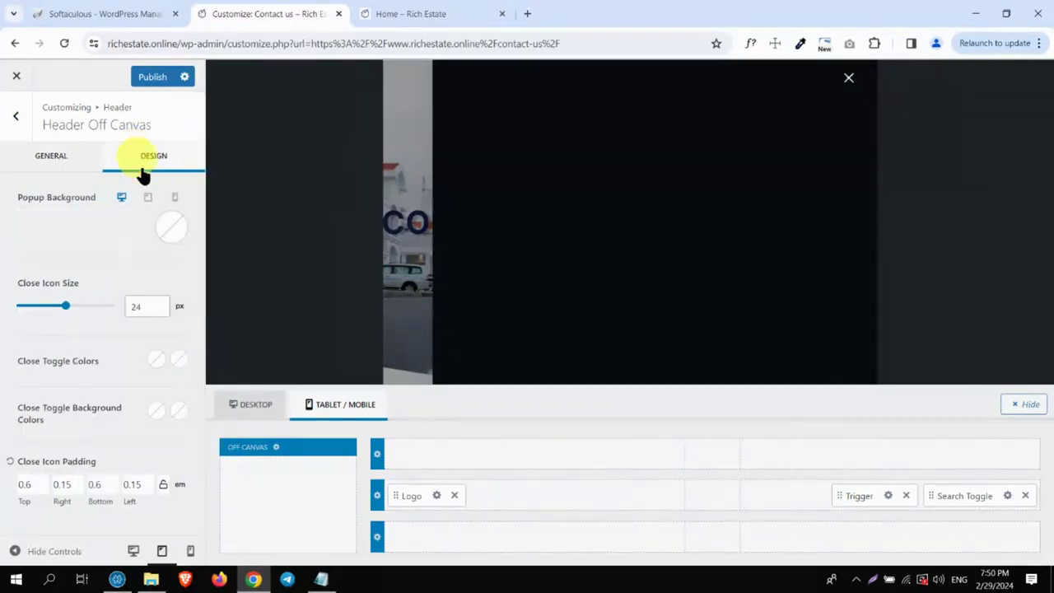
left_click(173, 227)
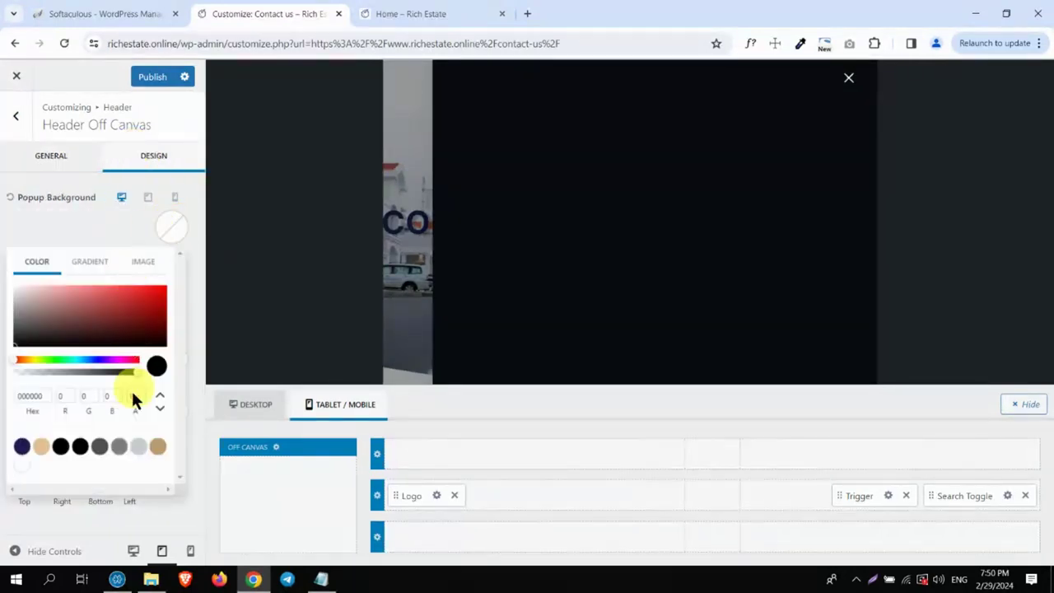
left_click(22, 446)
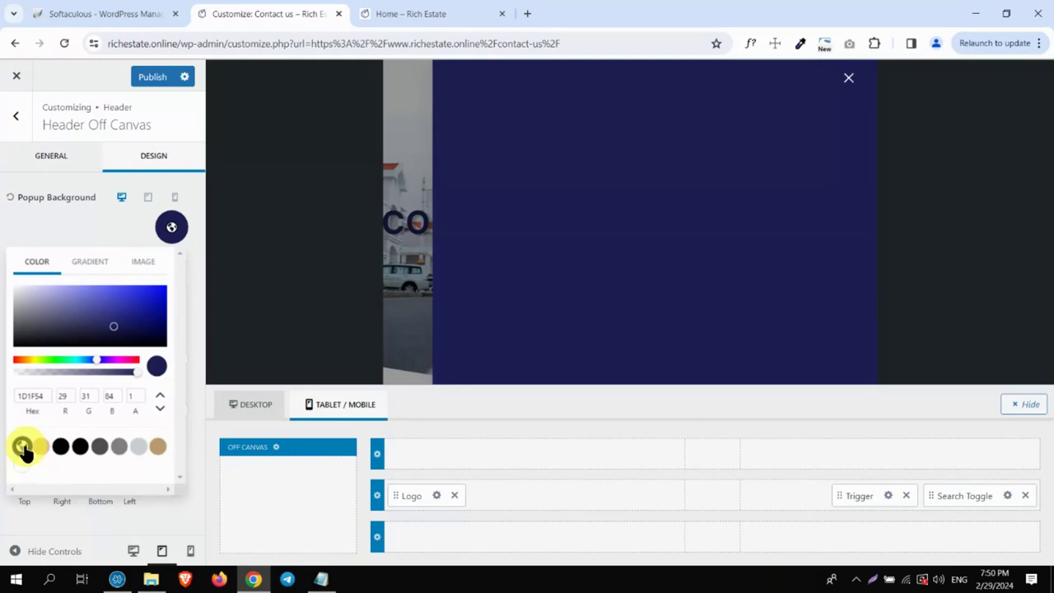
left_click(157, 446)
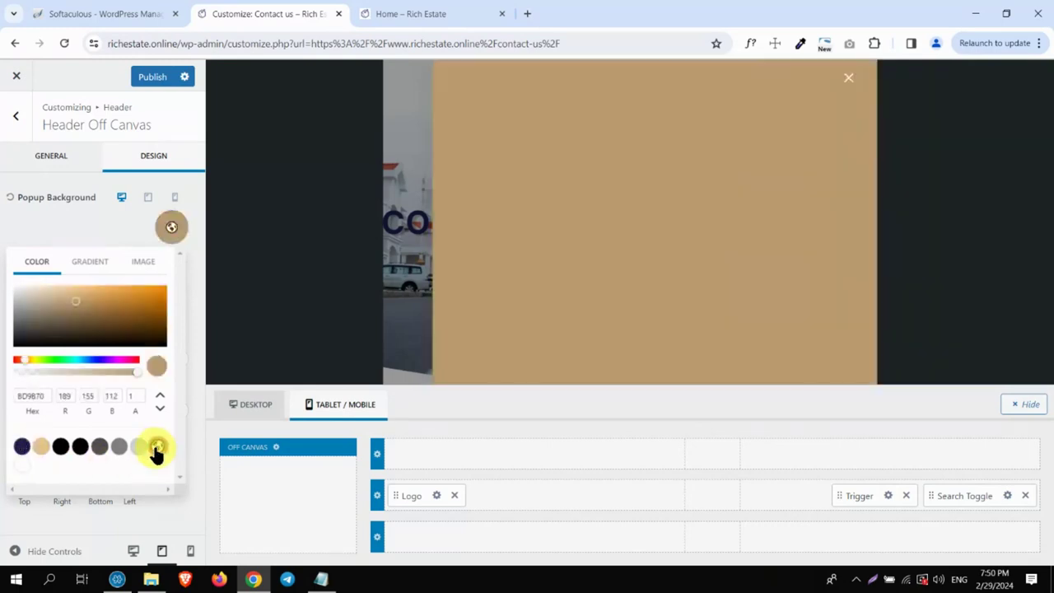
left_click(22, 447)
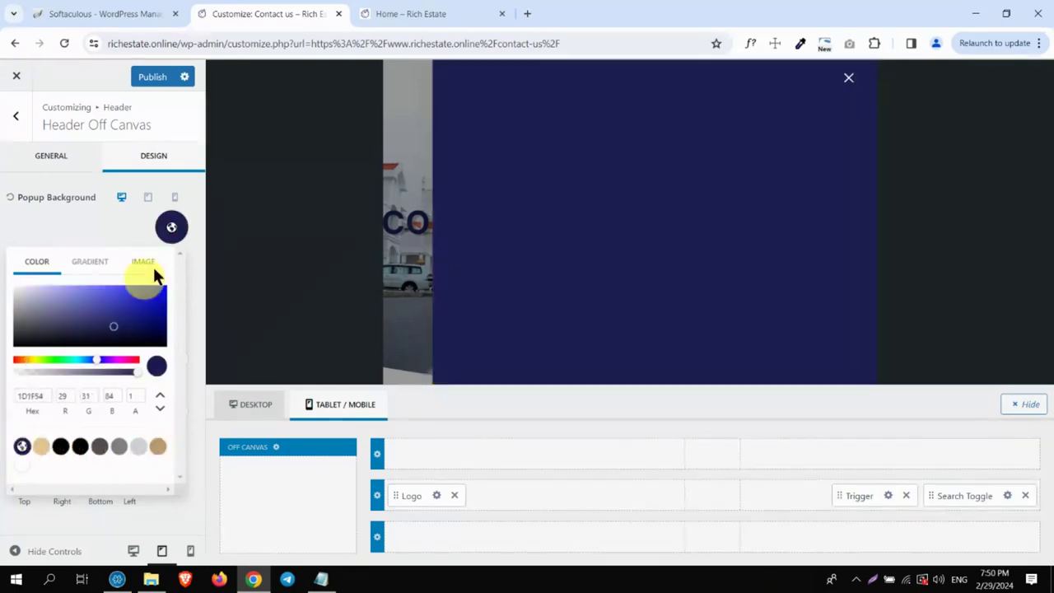
left_click(171, 228)
left_click(172, 227)
left_click(115, 229)
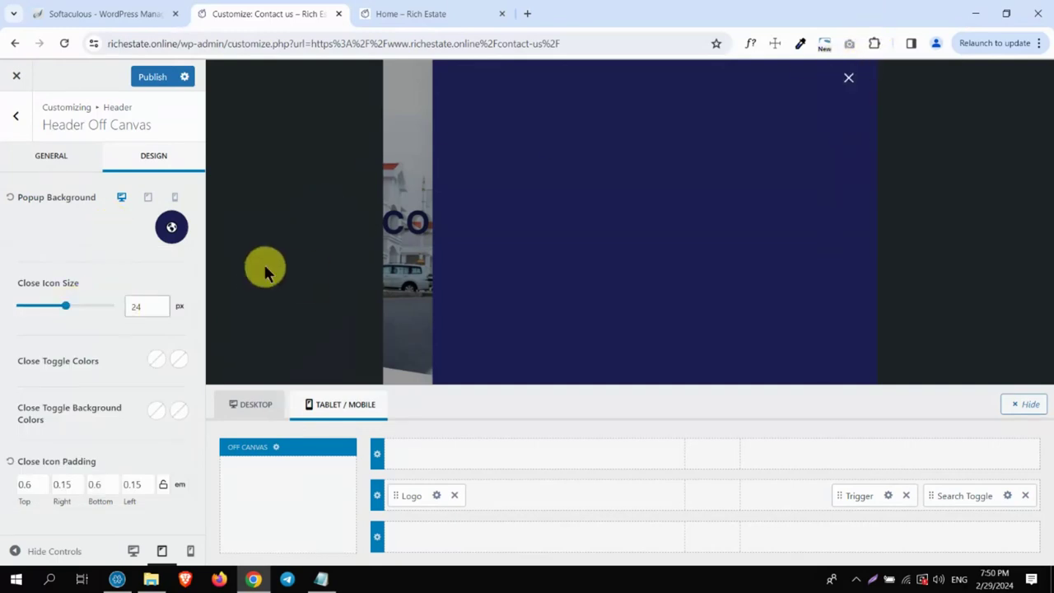
Set the close icon size to 32 px and its two toggle colors to the light tan and darker tan palette colors
left_click(160, 303)
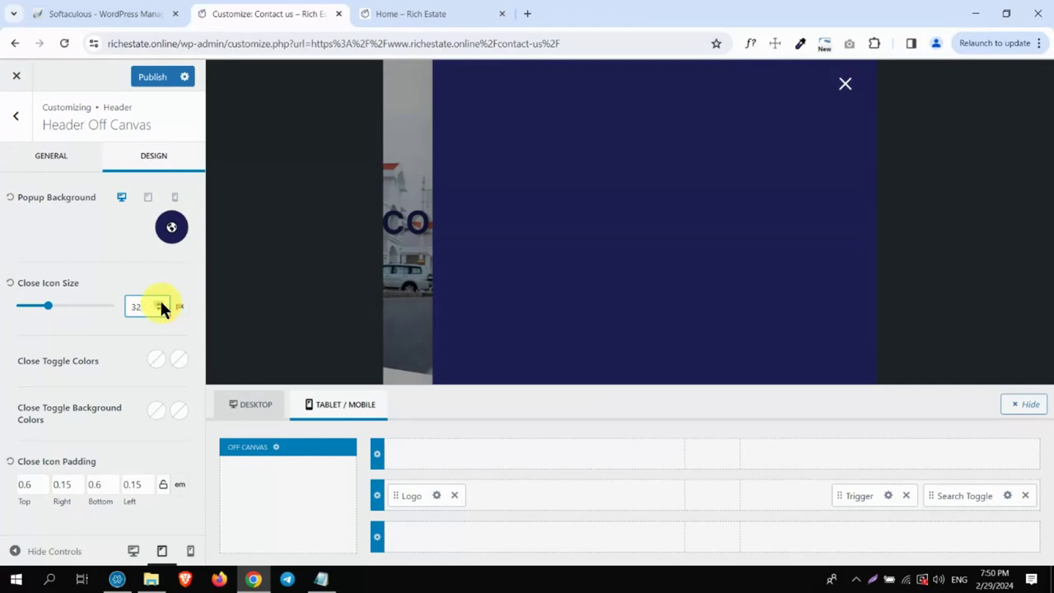
left_click(151, 364)
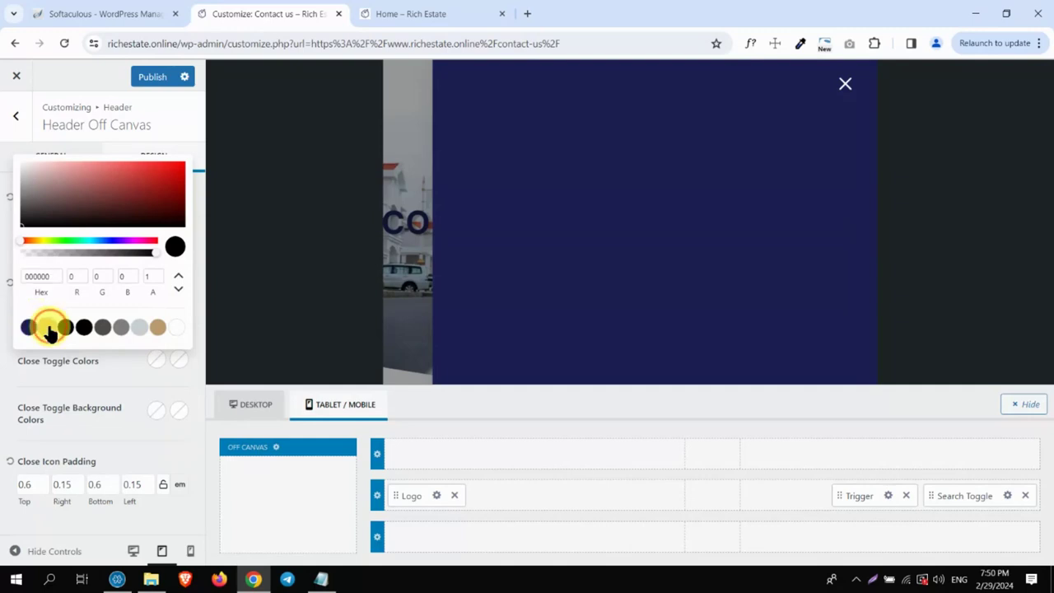
left_click(50, 329)
left_click(173, 363)
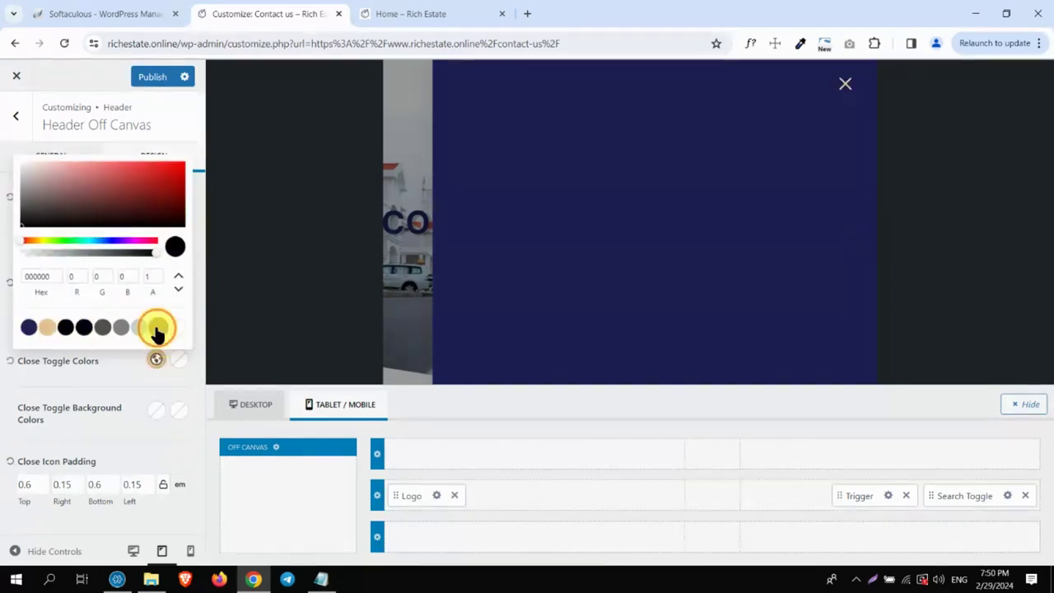
left_click(157, 330)
left_click(132, 377)
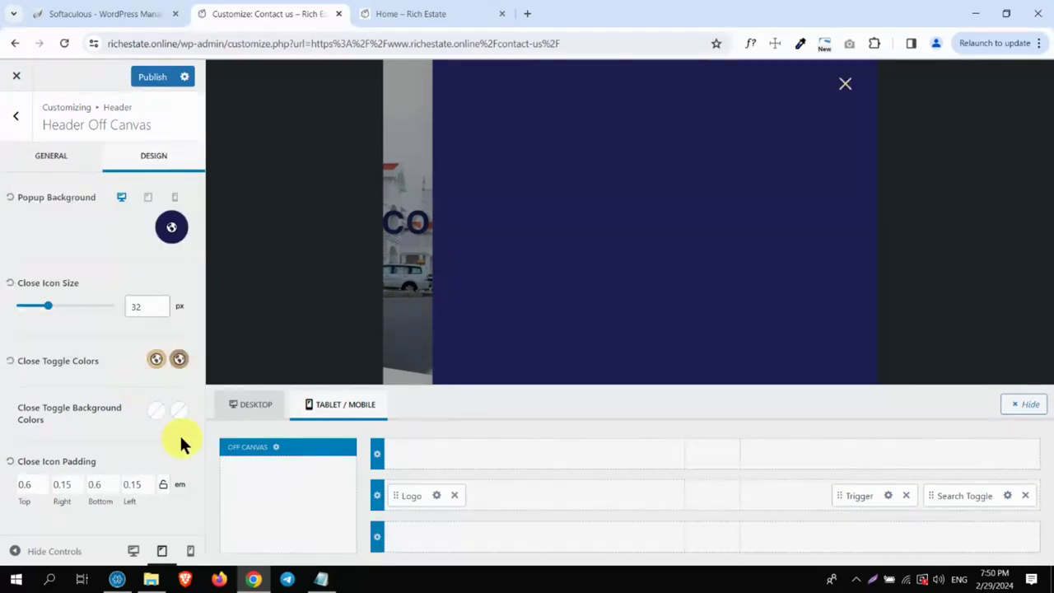
left_click(156, 412)
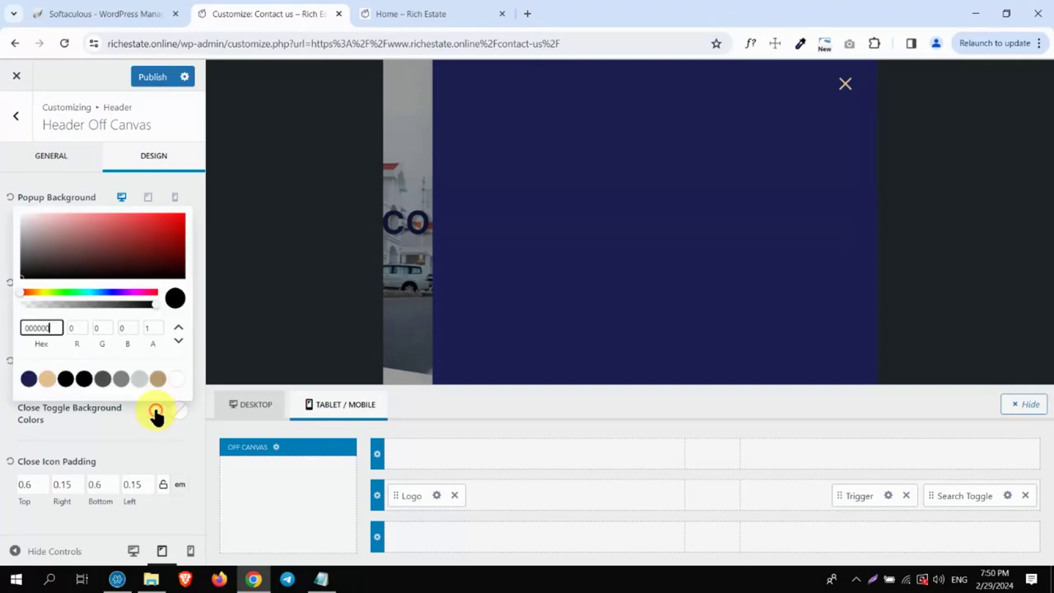
left_click(28, 378)
left_click(45, 378)
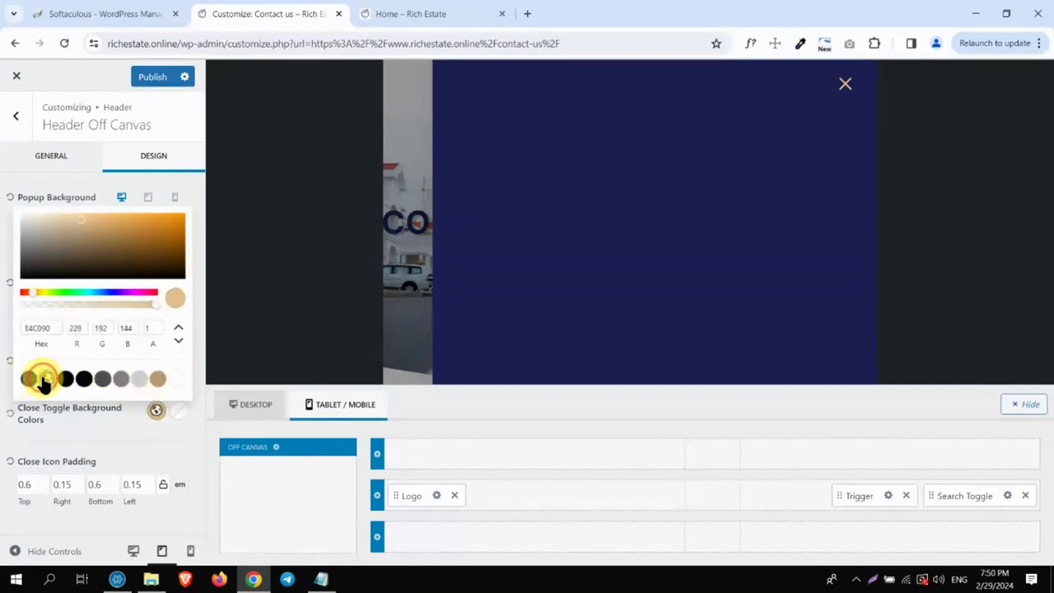
left_click(66, 378)
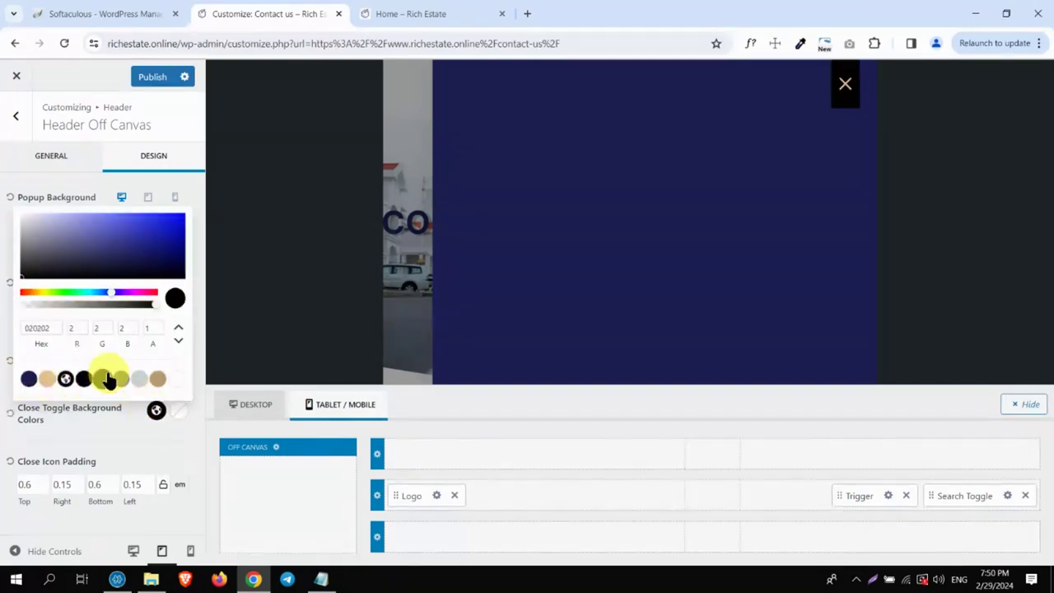
left_click(11, 413)
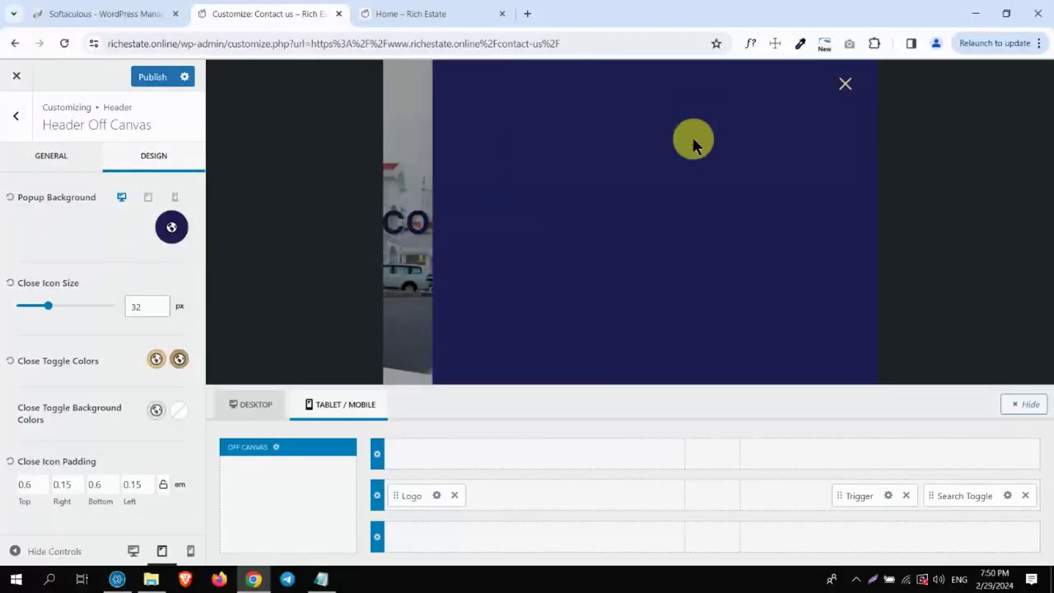
Add the Mobile Navigation element to the off-canvas area and expand the menu in the tablet preview
left_click(272, 497)
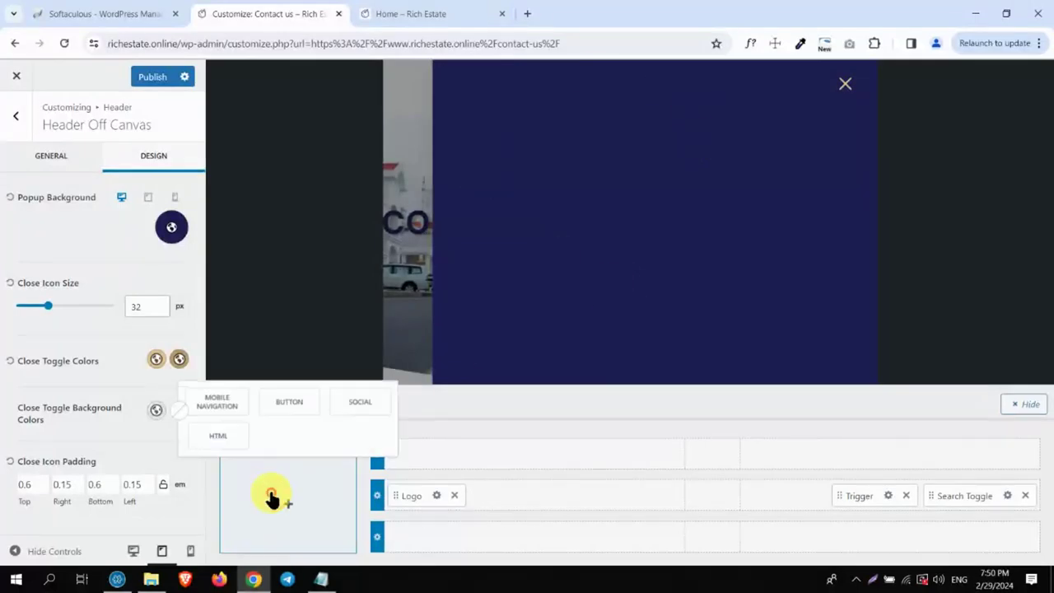
left_click(227, 403)
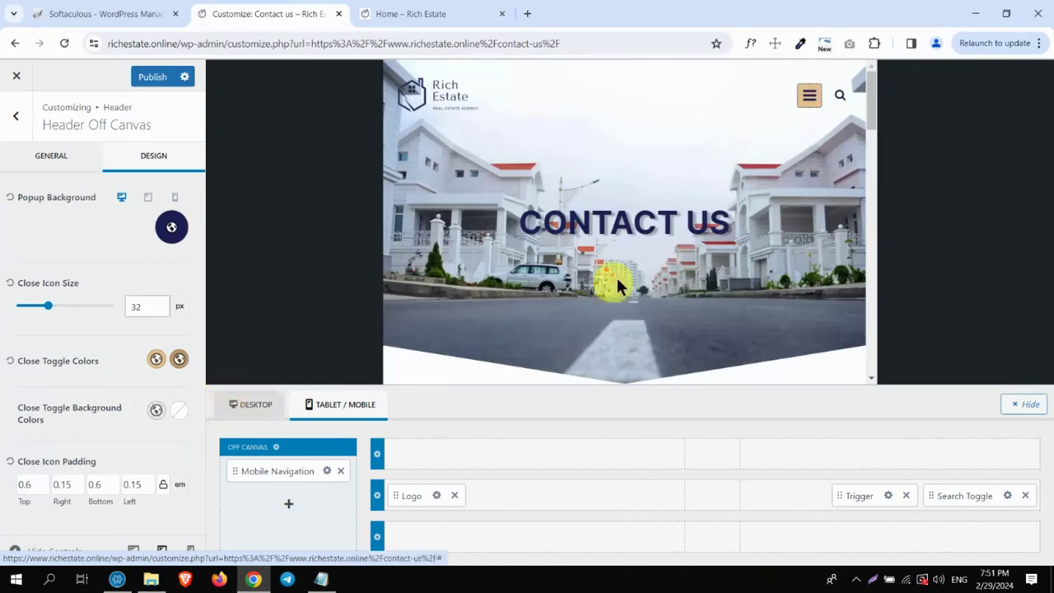
left_click(817, 107)
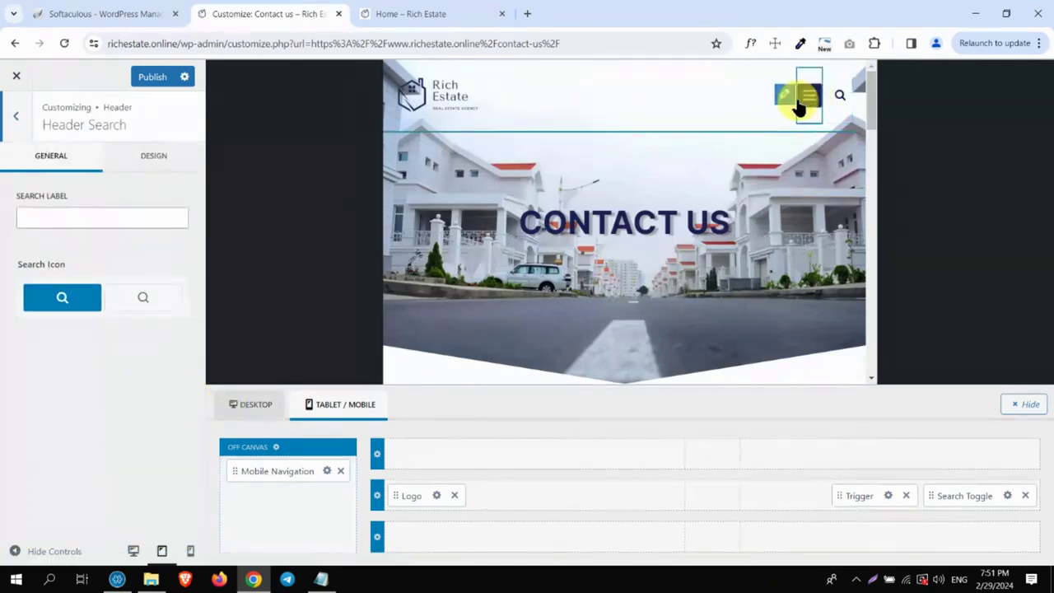
left_click(800, 105)
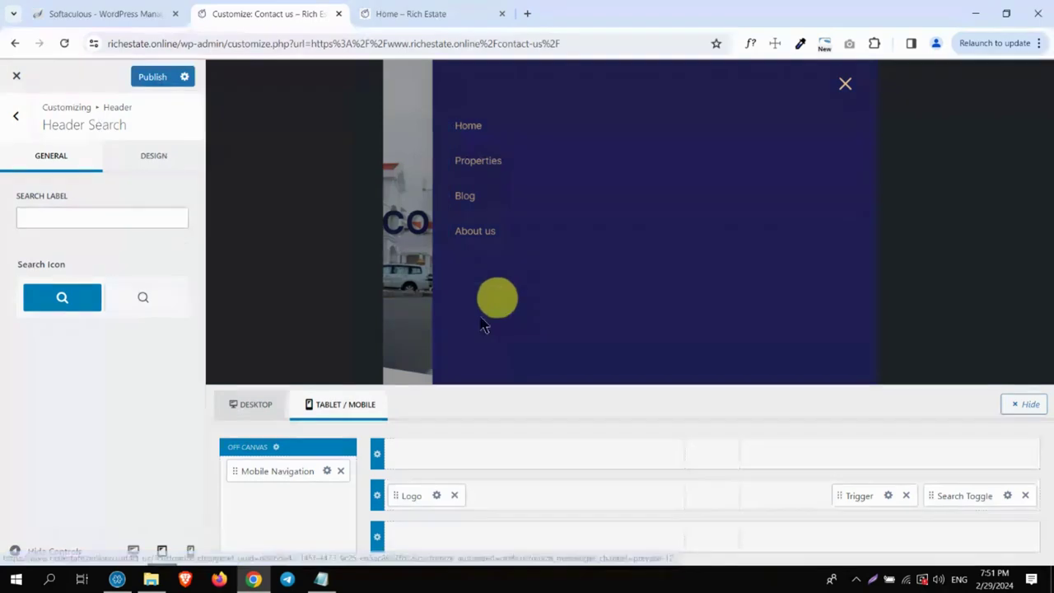
Set the Mobile Navigation items' vertical spacing to 0.89 em, trying 1.82 em along the way
left_click(326, 472)
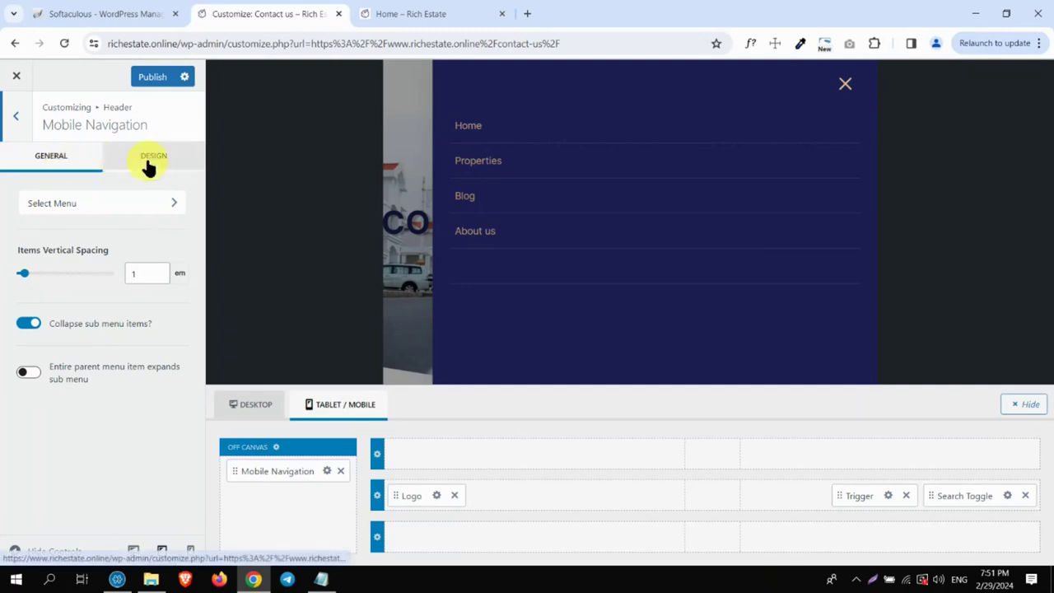
mouse_move(24, 272)
left_mouse_down()
mouse_move(46, 276)
mouse_move(19, 276)
mouse_move(30, 275)
left_mouse_up()
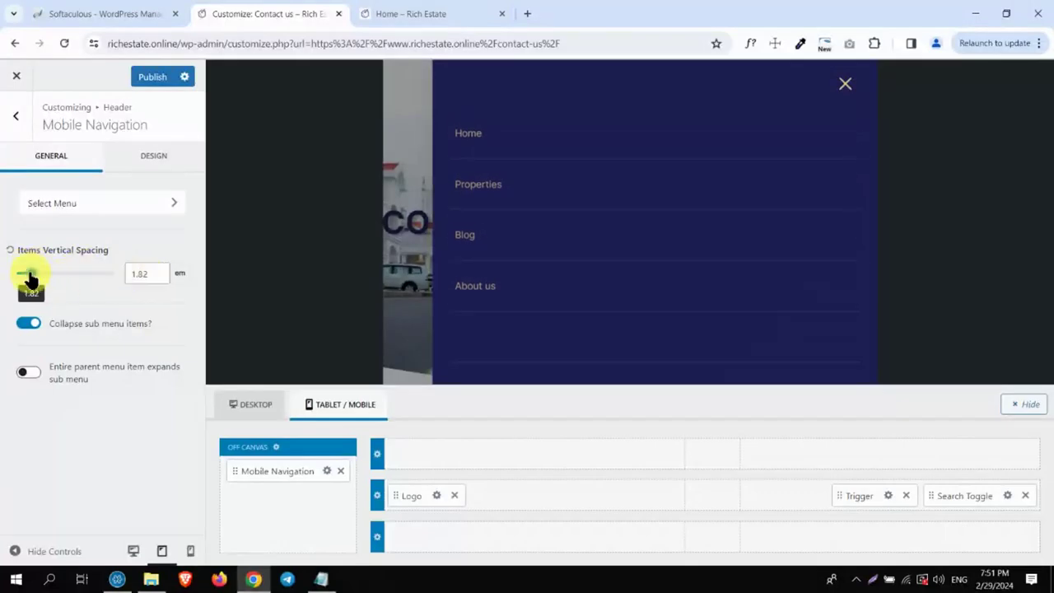
left_click_drag(29, 275, 28, 280)
left_click(158, 274)
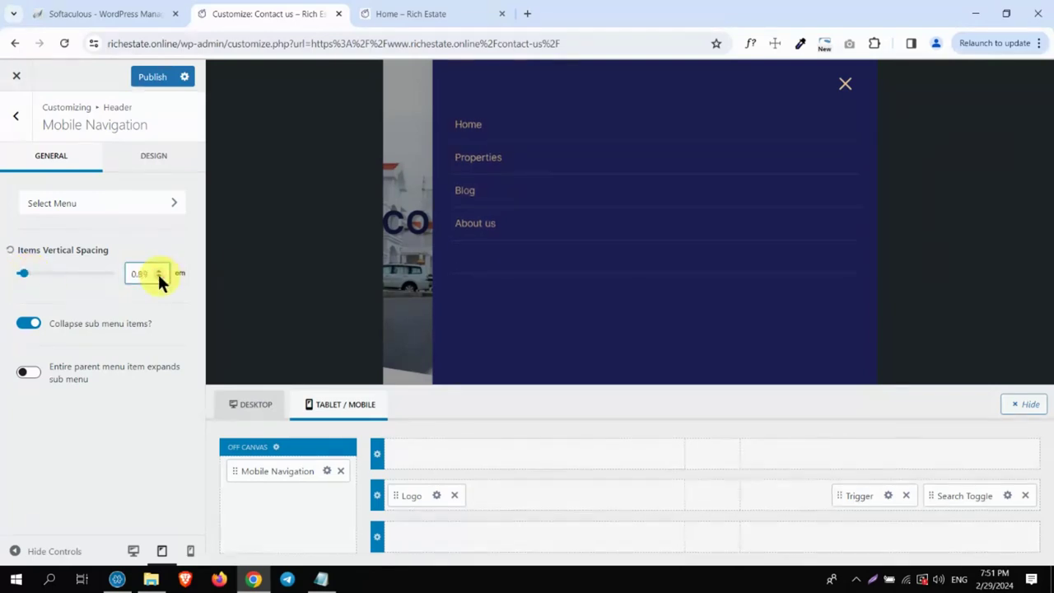
Give the active mobile menu item a light tan E4C090 background and navy 1D1F54 text, trying light tan text along the way
left_click(146, 165)
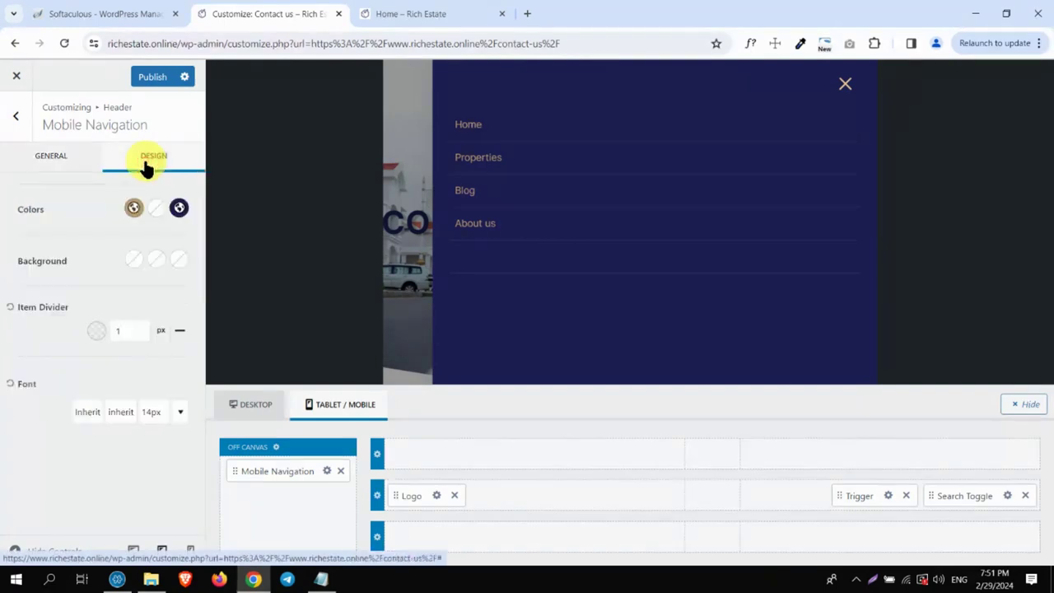
left_click(180, 211)
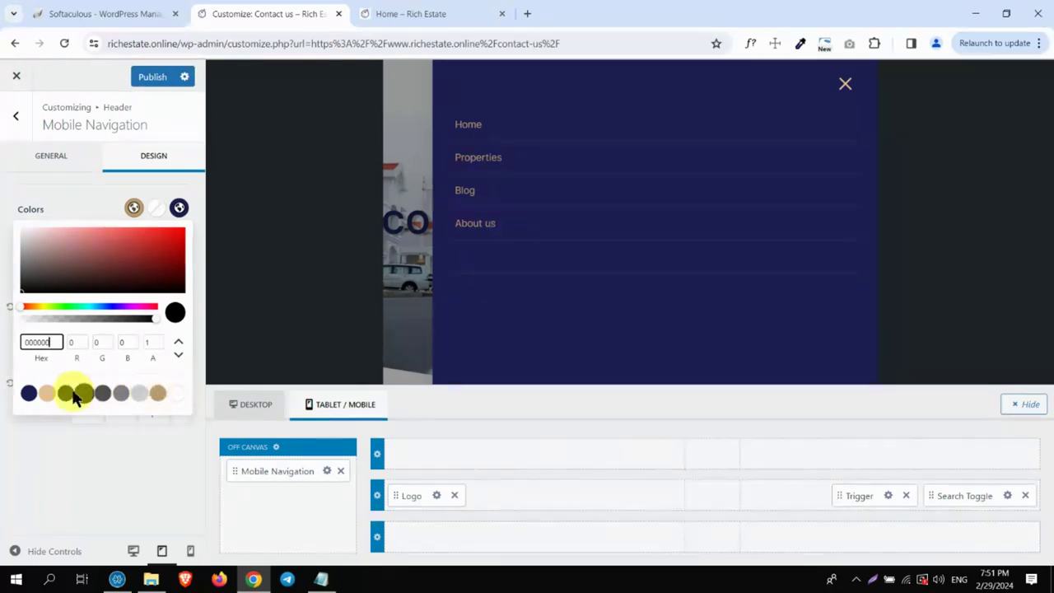
left_click(45, 394)
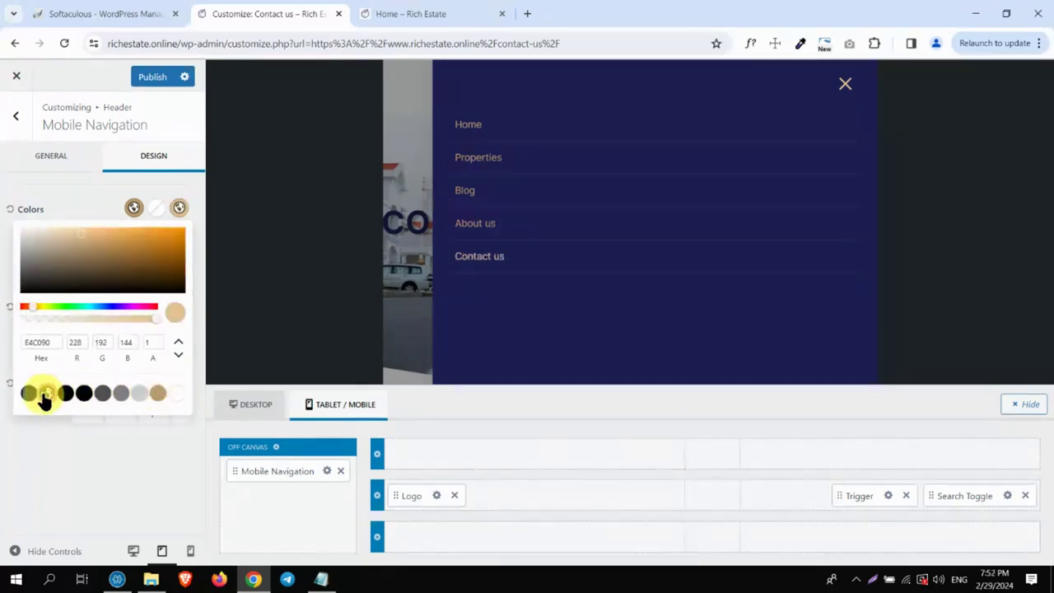
left_click(115, 437)
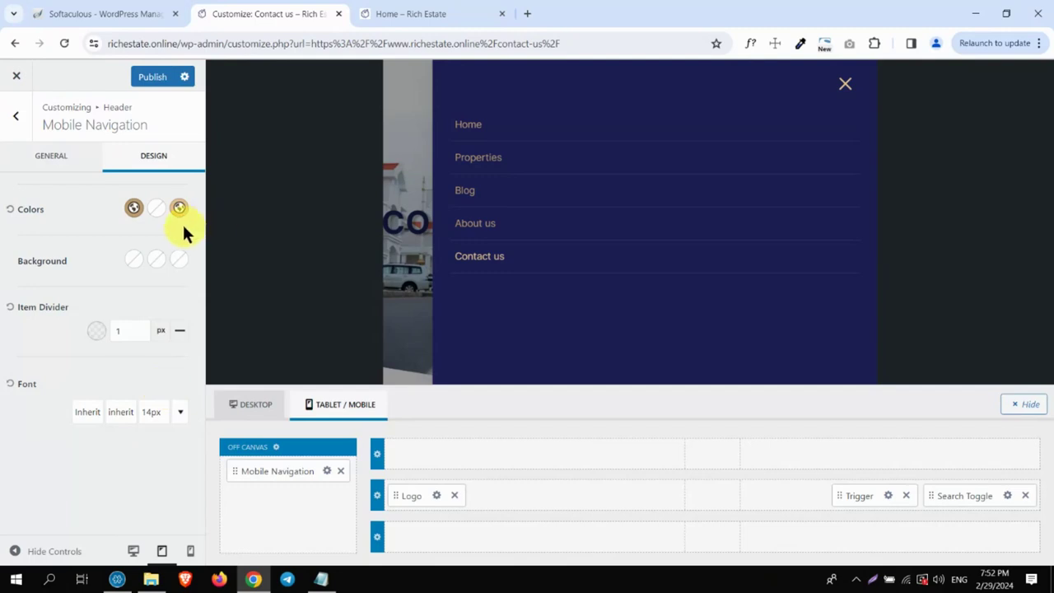
left_click(178, 259)
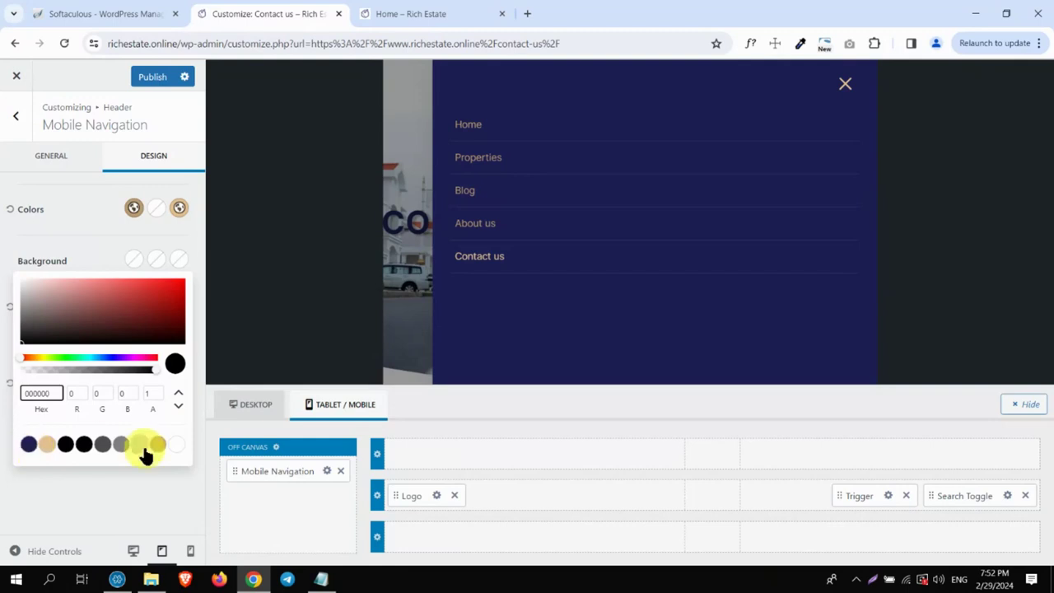
left_click(47, 444)
left_click(178, 209)
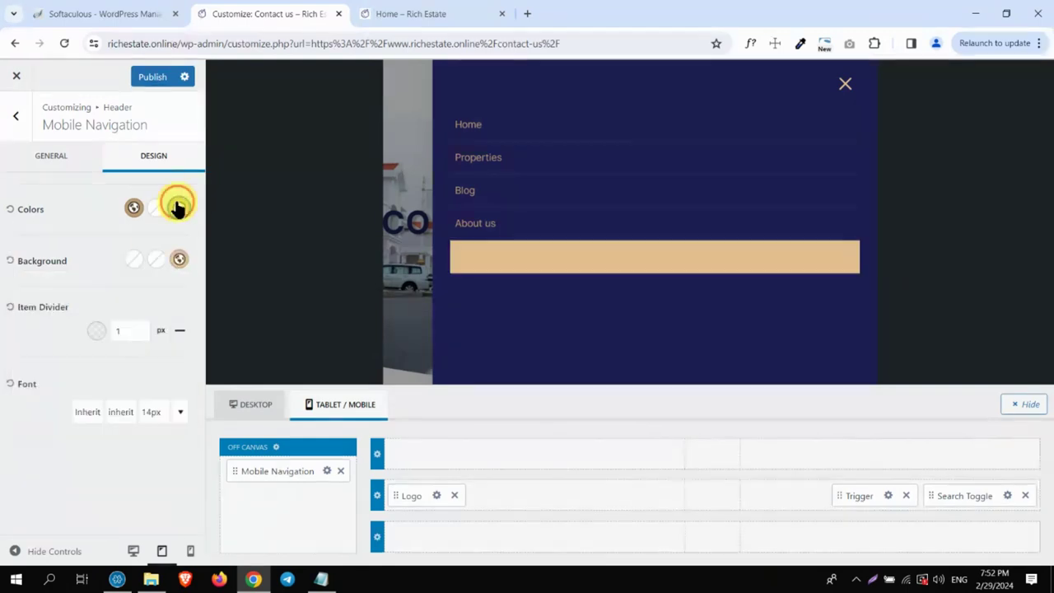
left_click(28, 393)
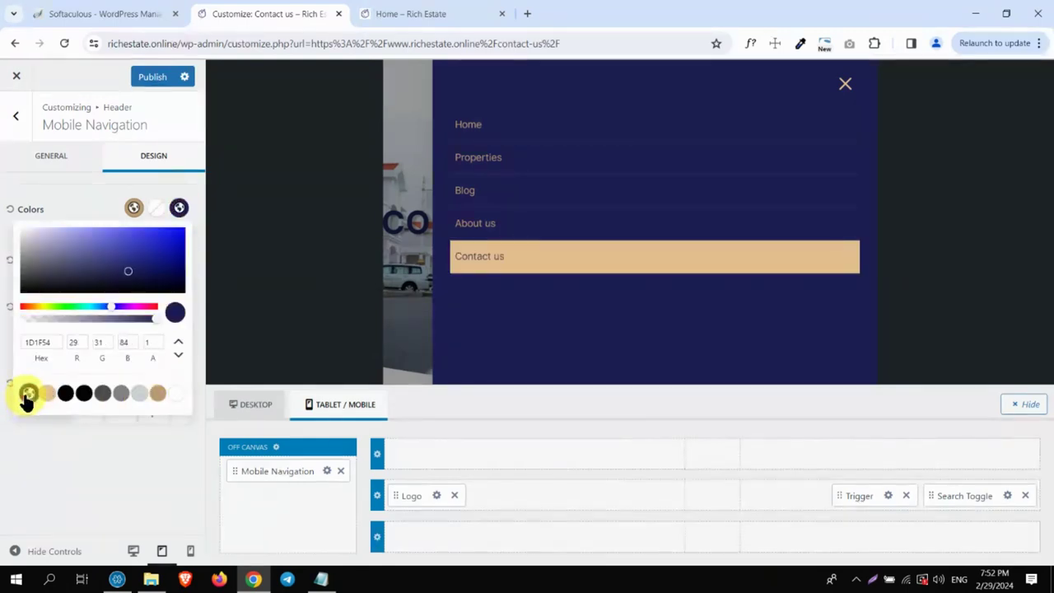
left_click(199, 261)
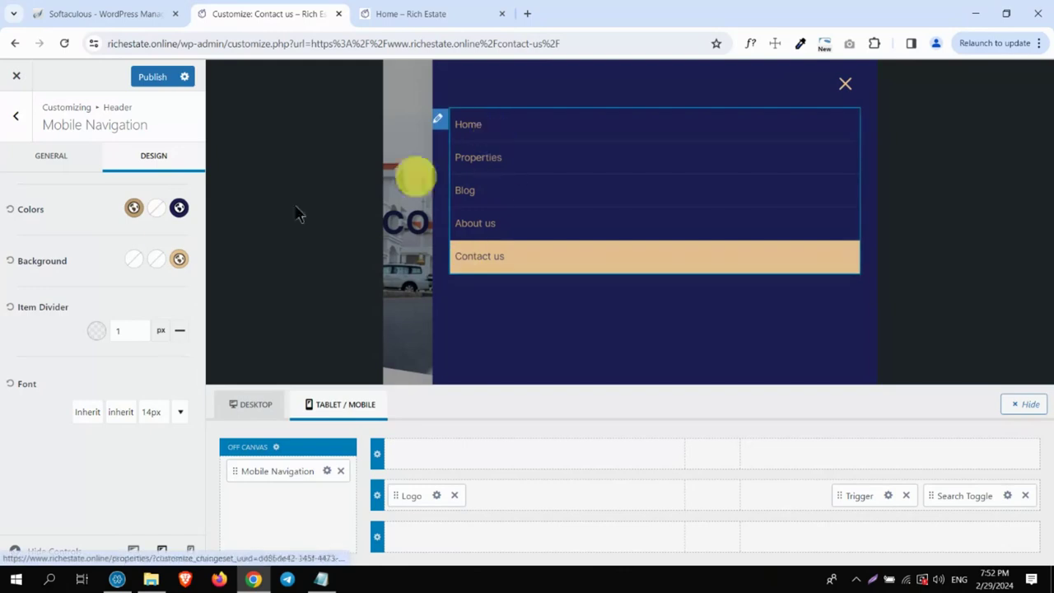
Set the mobile menu's hover text color to navy 1D1F54 and its hover and active backgrounds to darker tan BD9B70
left_click(156, 209)
left_click(27, 384)
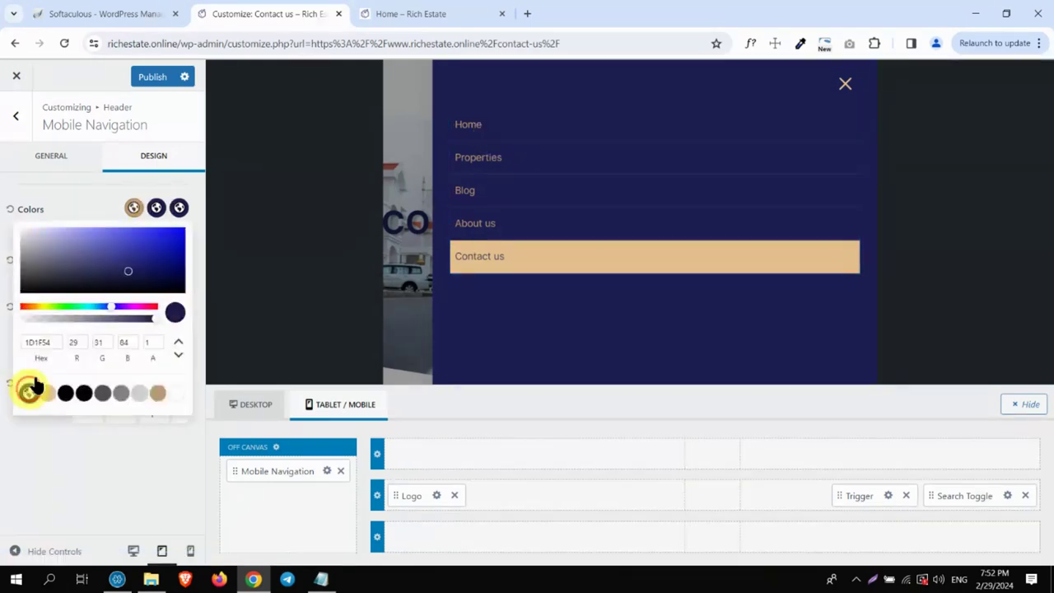
left_click(90, 188)
left_click(153, 254)
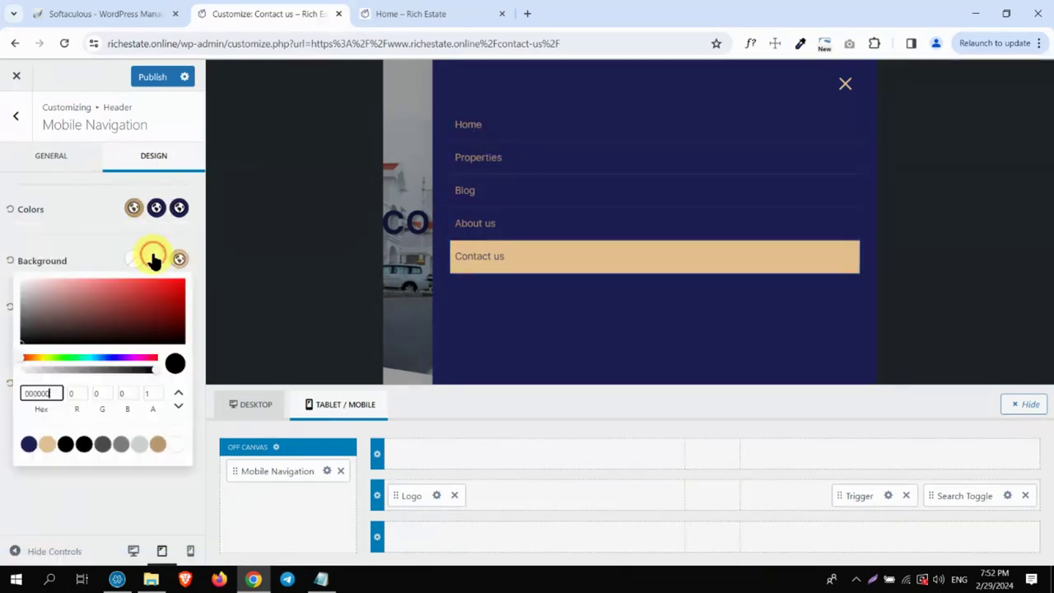
left_click(47, 444)
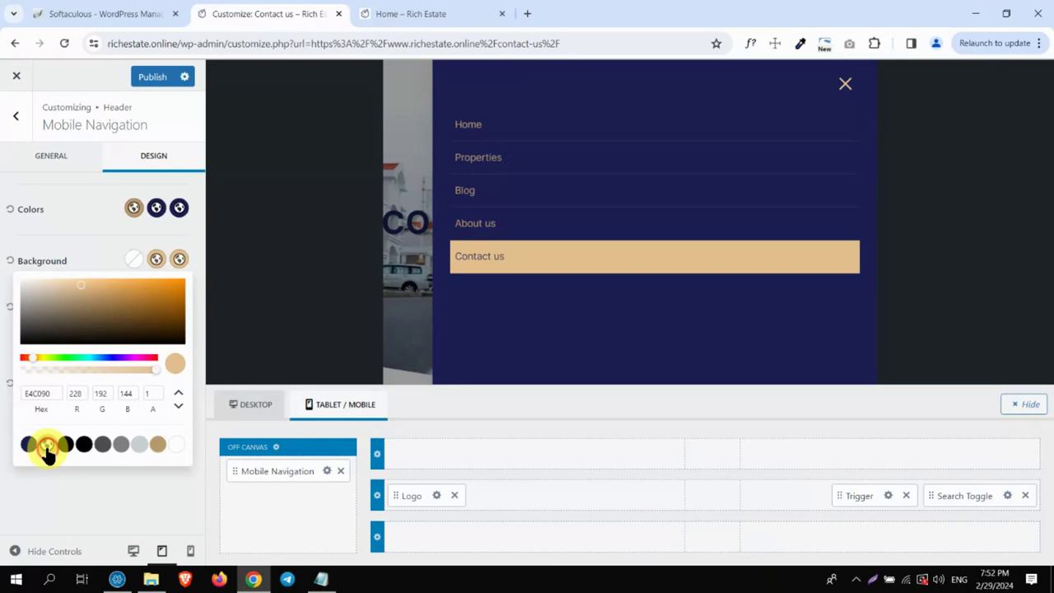
left_click(157, 444)
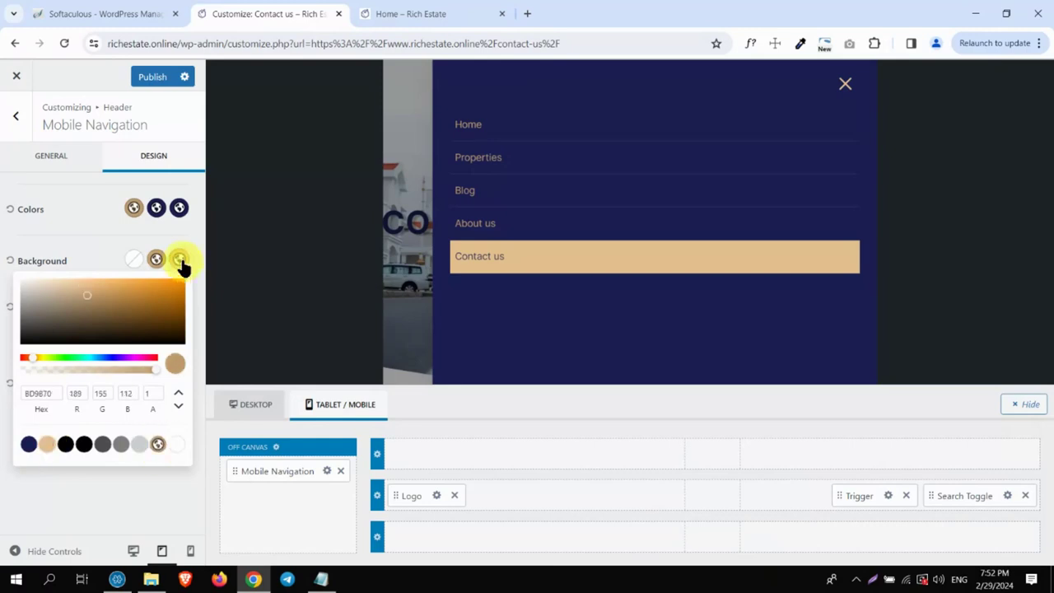
left_click(198, 239)
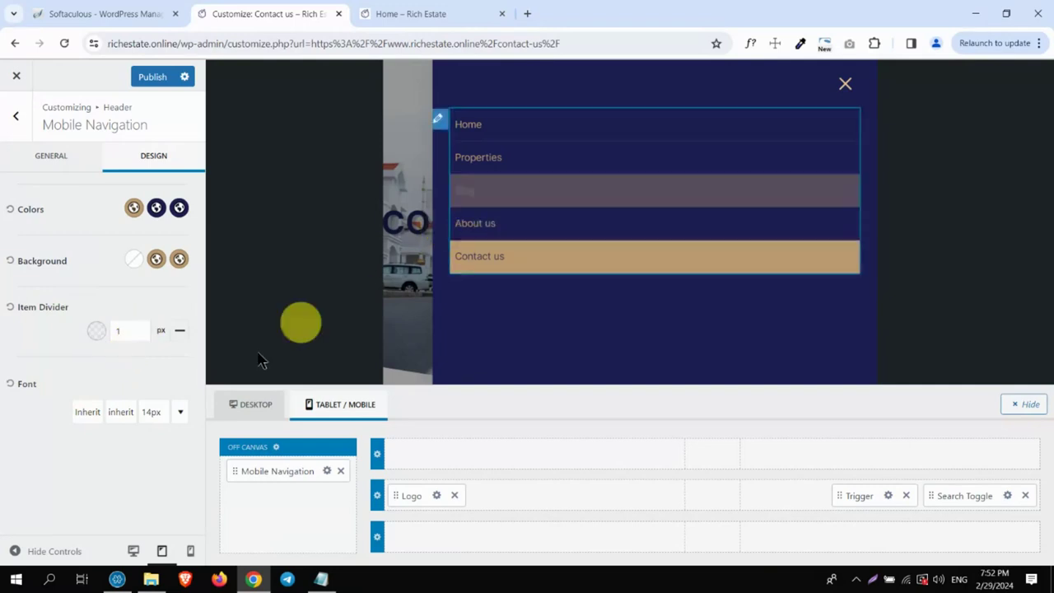
Try a 3 px item divider with the none, solid, dashed, dotted and double styles, ending on solid
left_click_drag(139, 327, 139, 333)
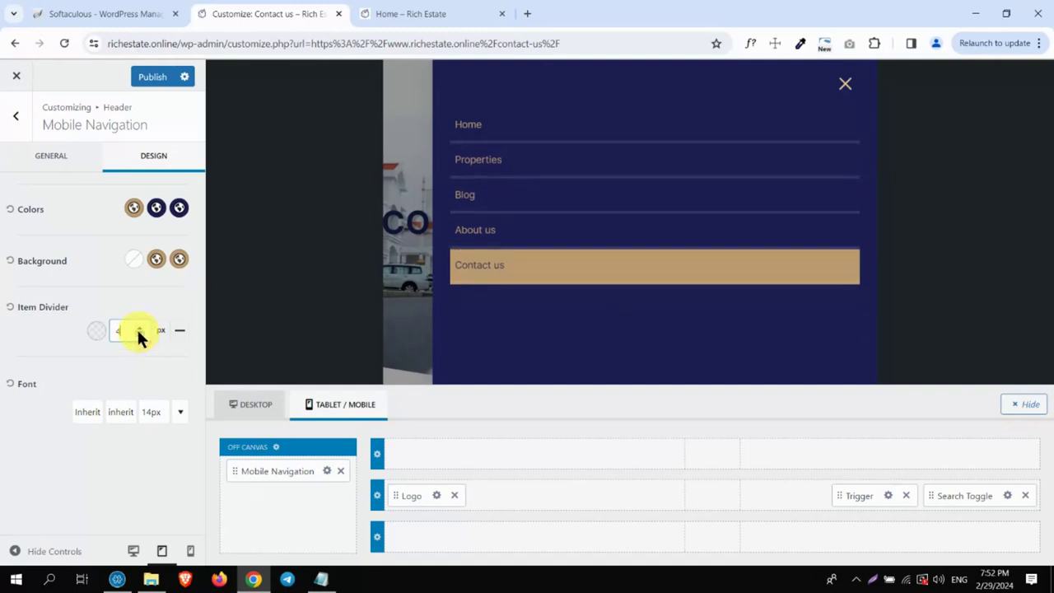
left_click(140, 332)
left_click(179, 330)
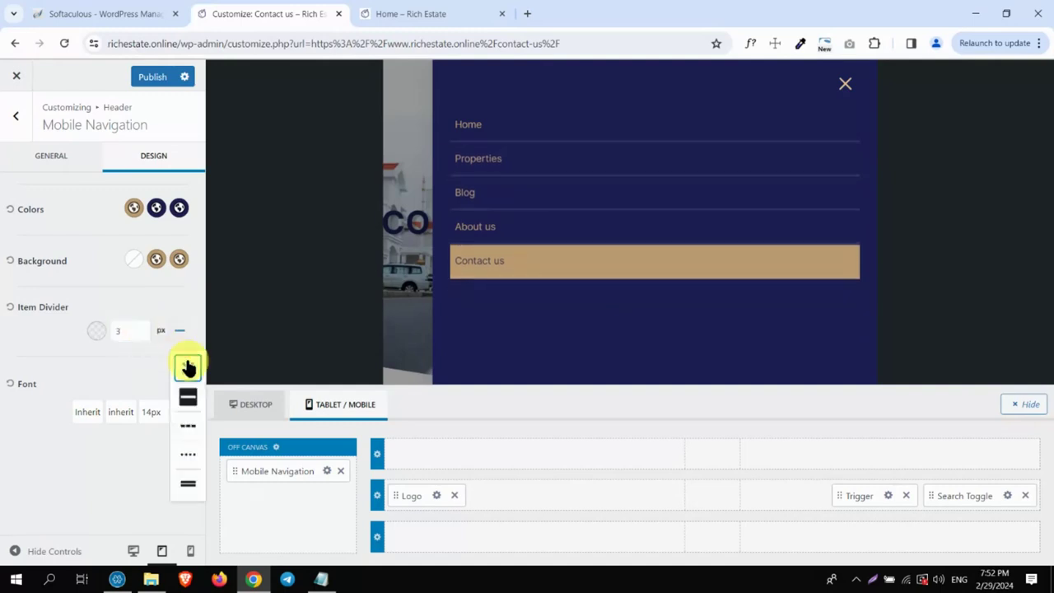
left_click(187, 367)
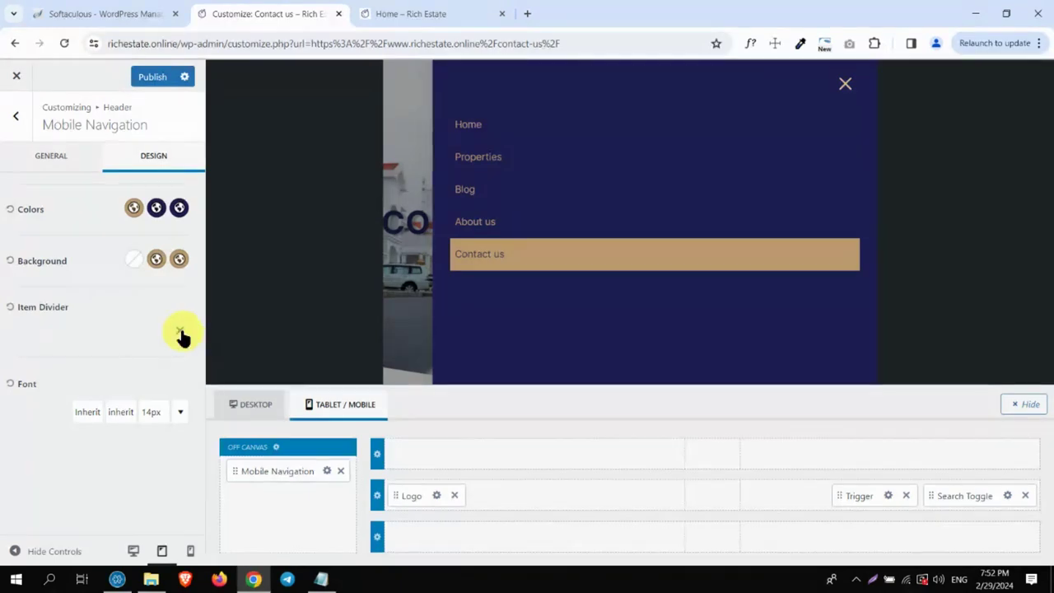
left_click(180, 333)
left_click(189, 393)
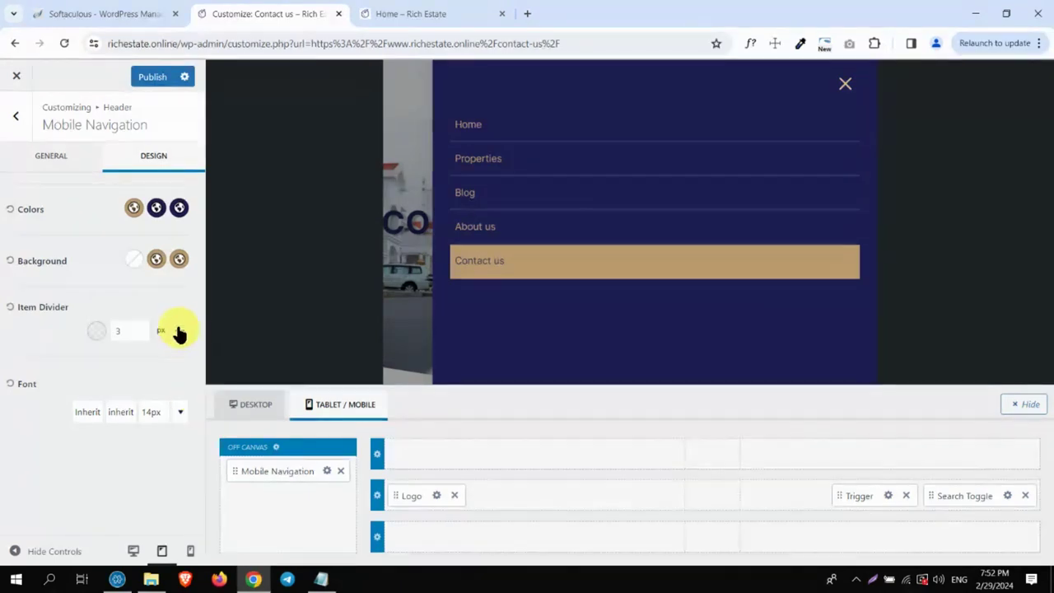
left_click(178, 331)
left_click(189, 424)
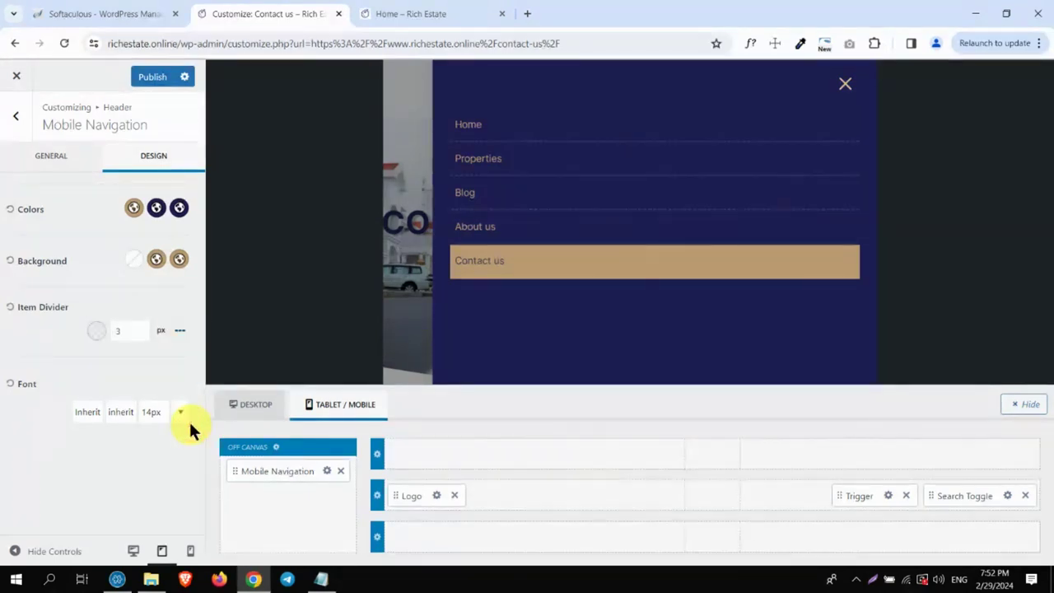
left_click(178, 332)
left_click(179, 455)
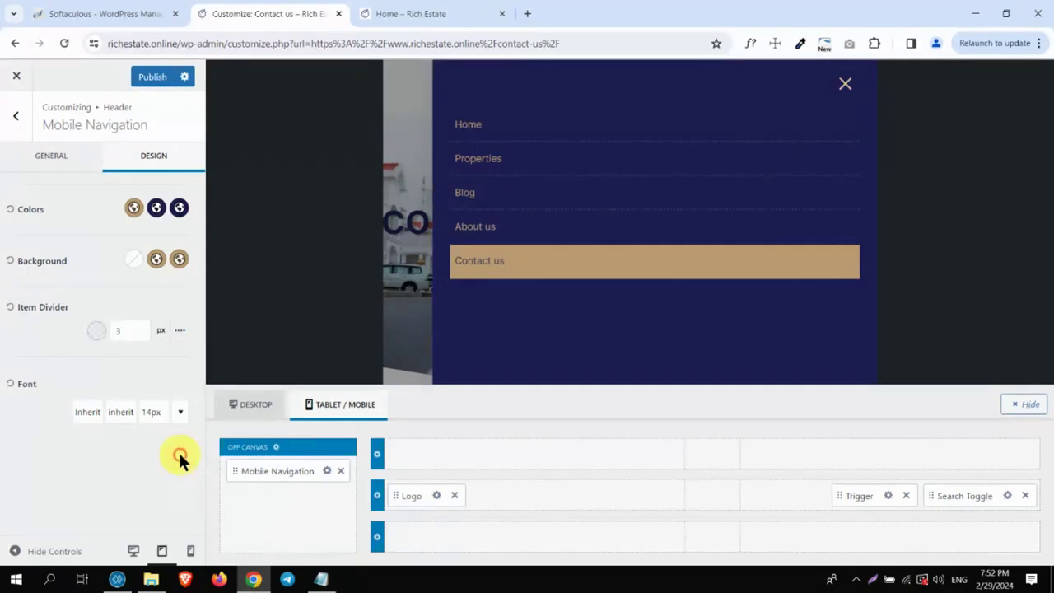
left_click(180, 331)
left_click(185, 484)
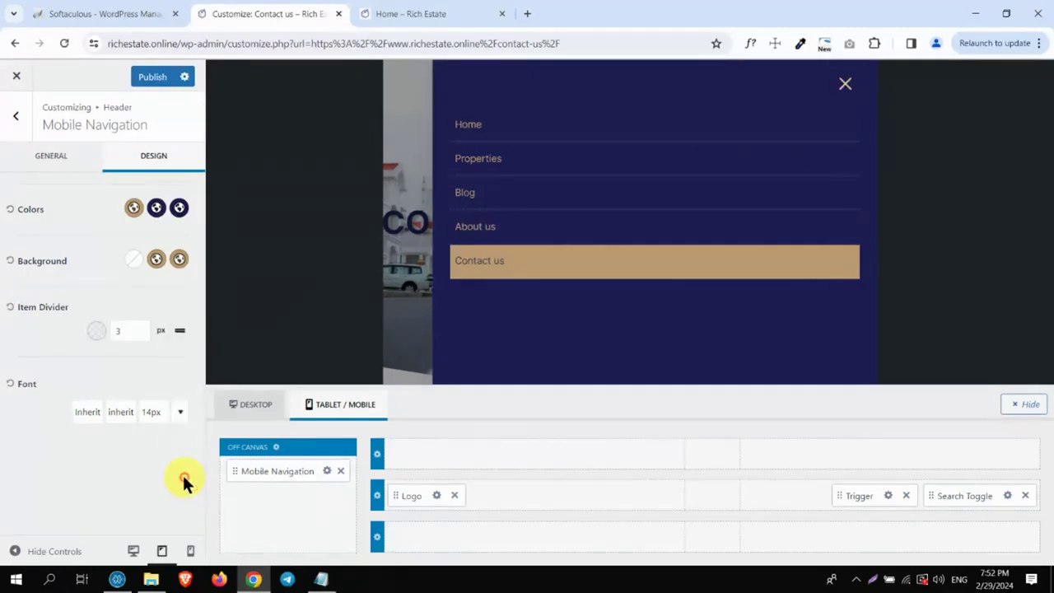
left_click(179, 331)
left_click(180, 399)
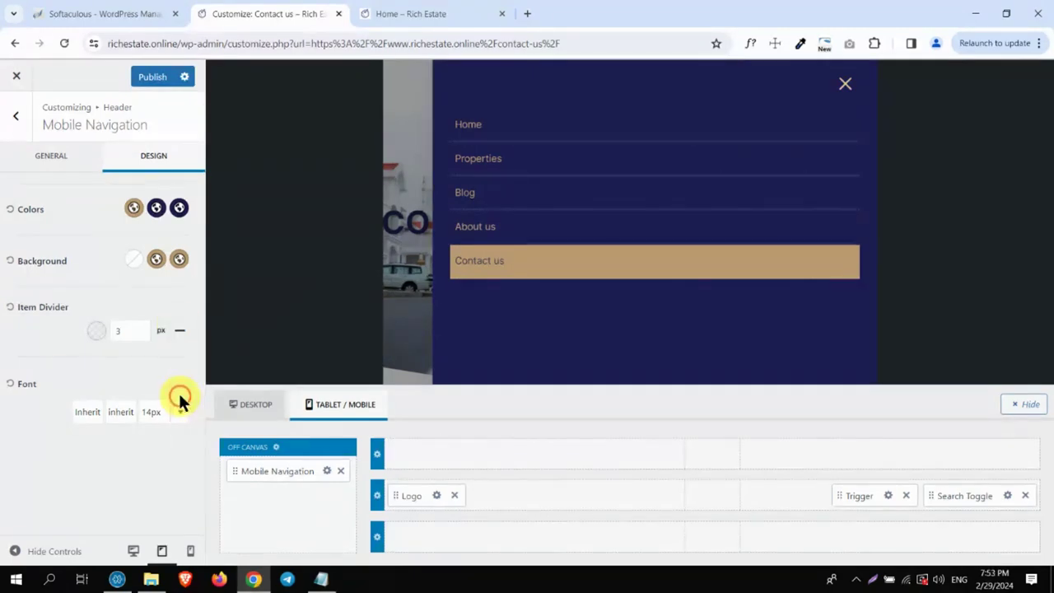
Set the item divider color to the darker tan BD9B70 and its width to 2 px
left_click(97, 331)
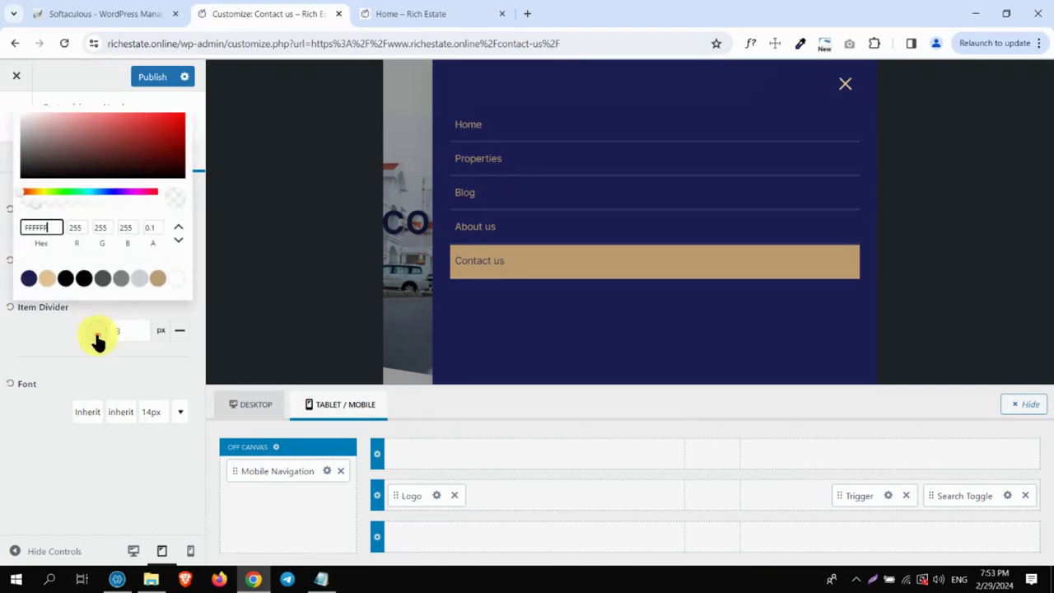
left_click(156, 279)
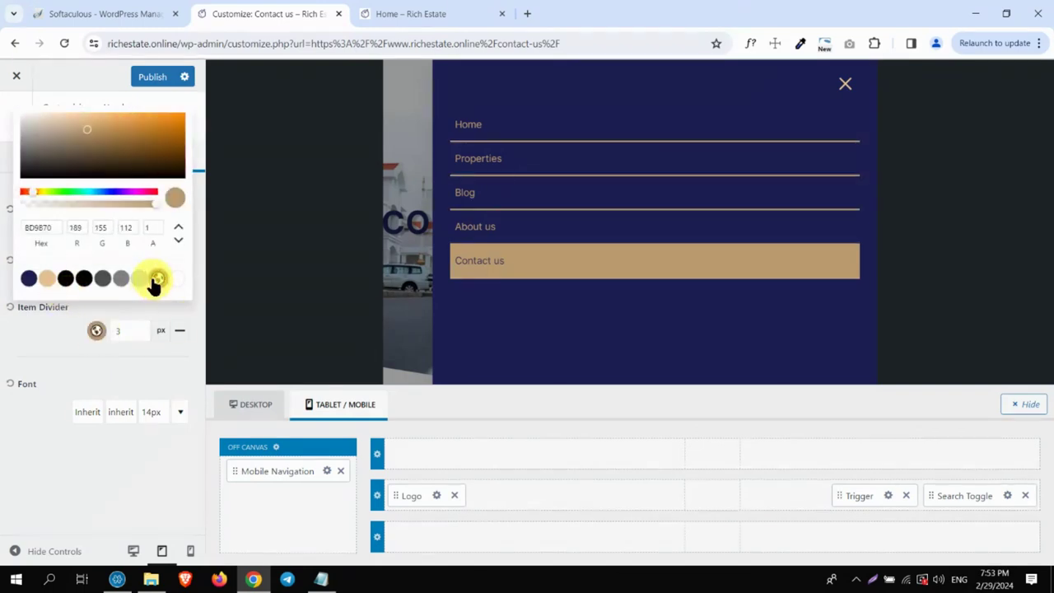
left_click(140, 333)
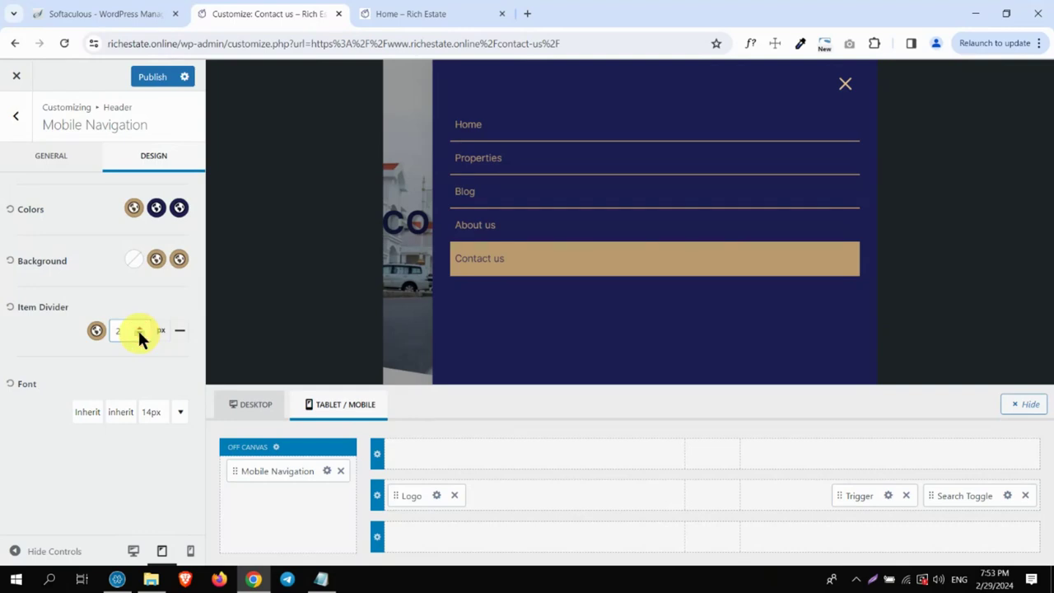
Set the mobile menu's item divider width to 1 px
left_click(138, 332)
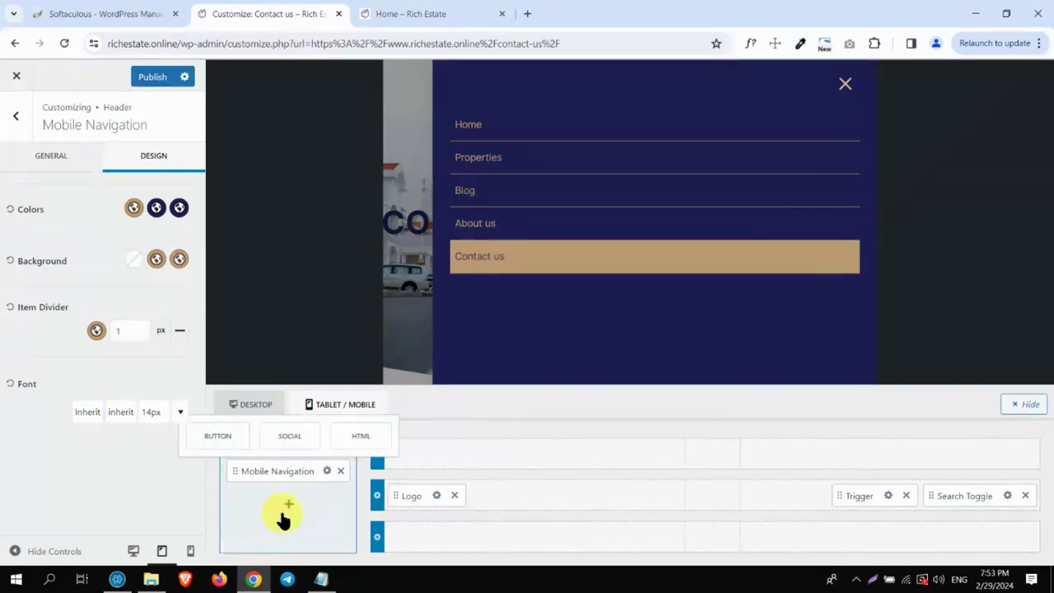
Try adding a Social element to the off-canvas area, view it in the open panel, and remove it again
left_click(298, 435)
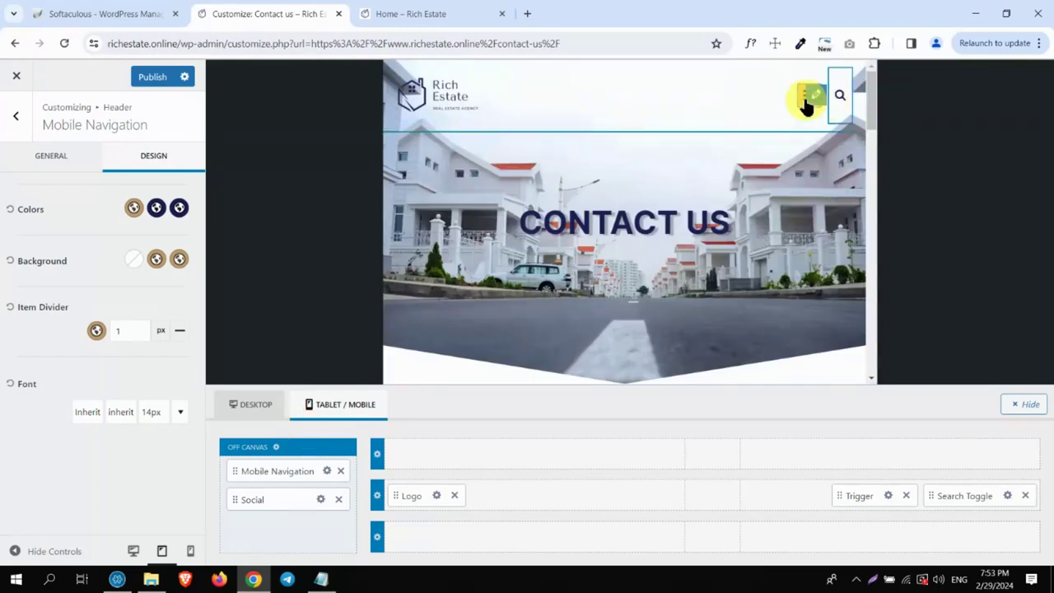
left_click(805, 101)
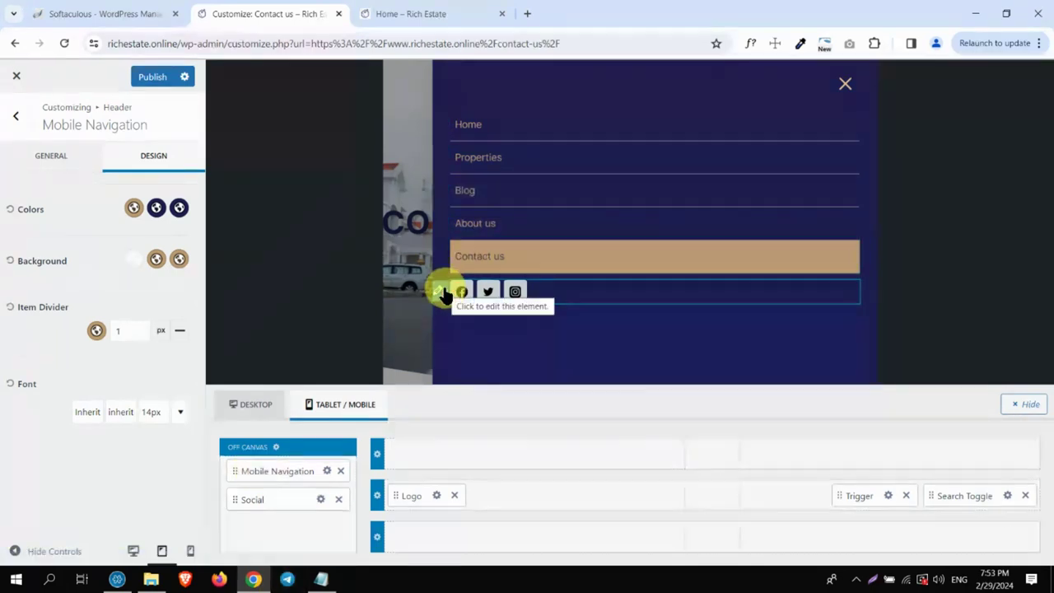
left_click(445, 292)
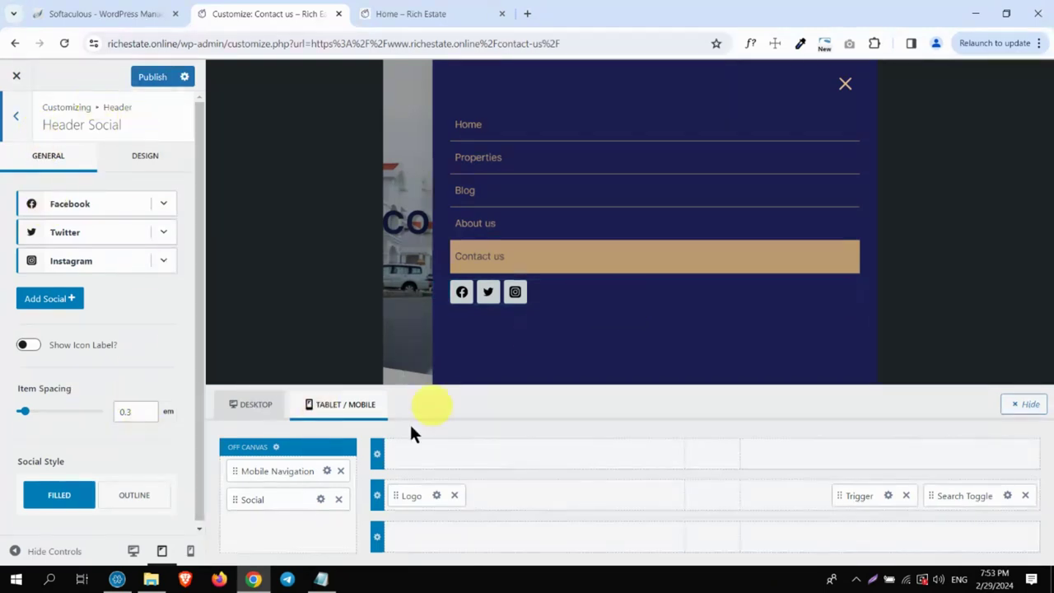
left_click(338, 499)
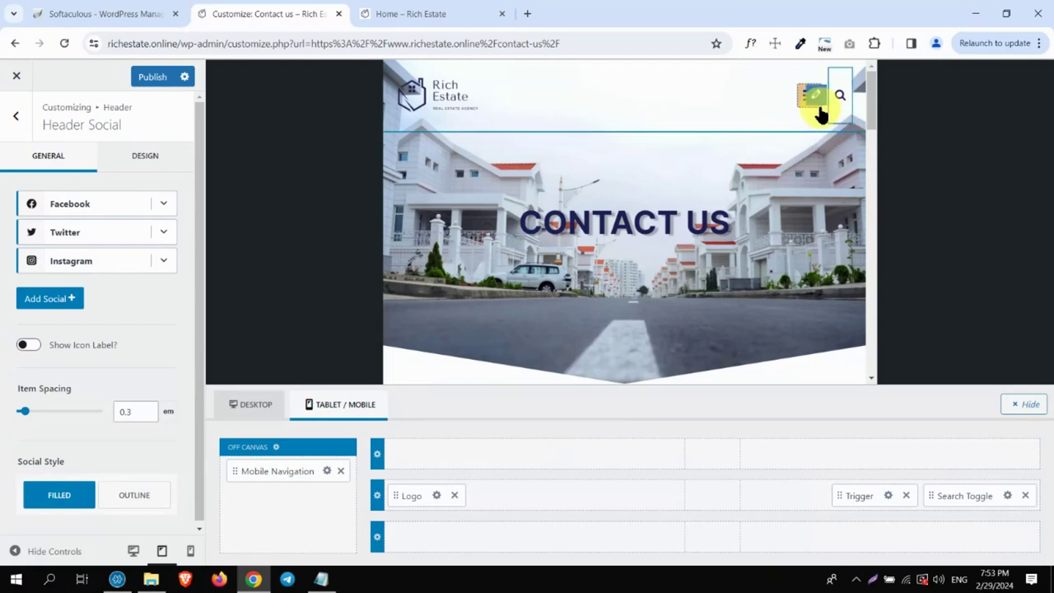
Switch the preview to the phone size and check the off-canvas menu by opening and closing it
left_click(820, 112)
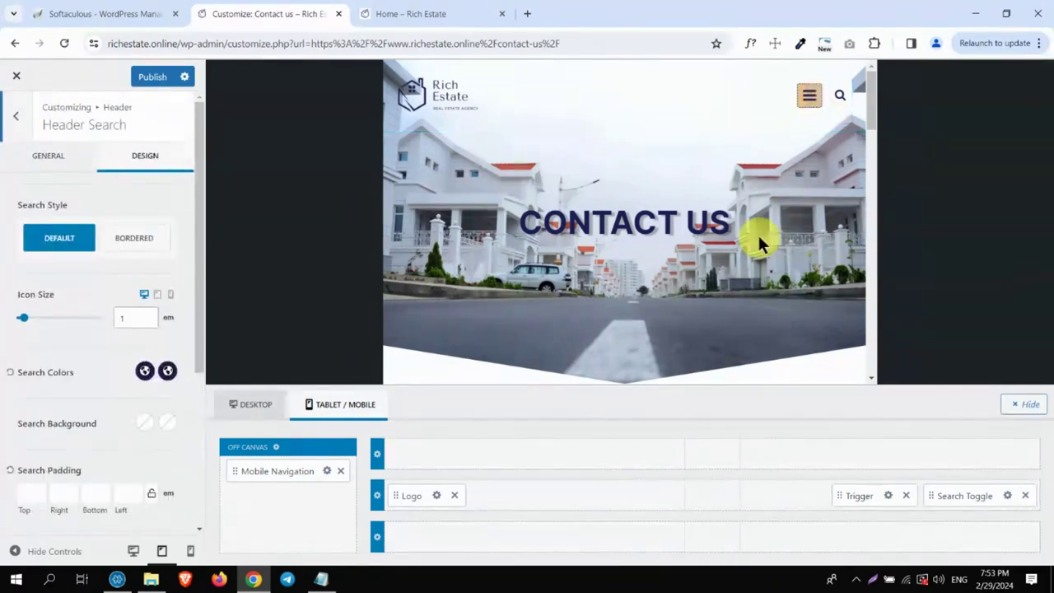
left_click(189, 550)
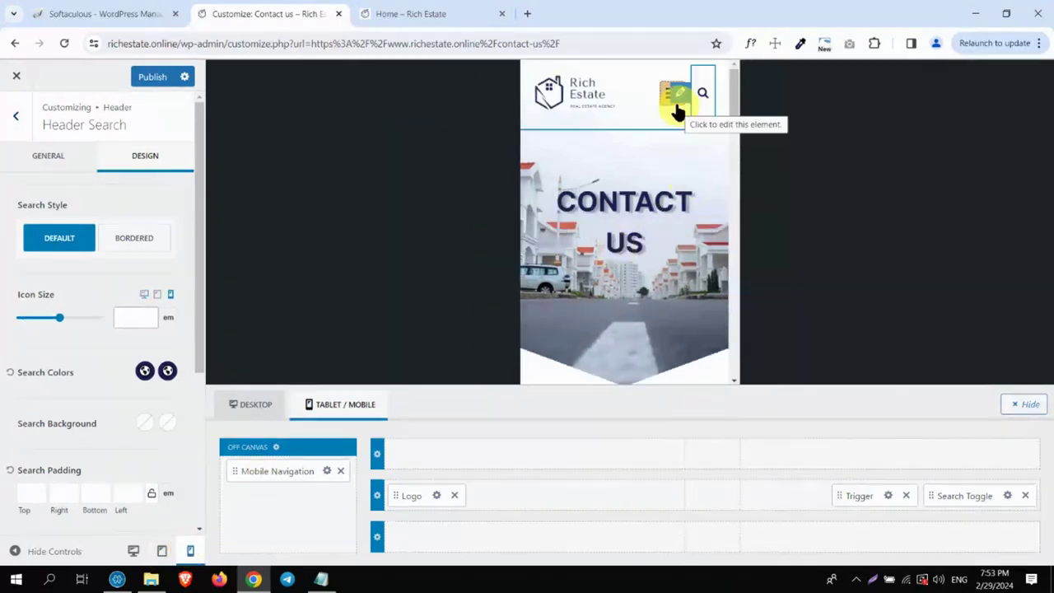
left_click(671, 99)
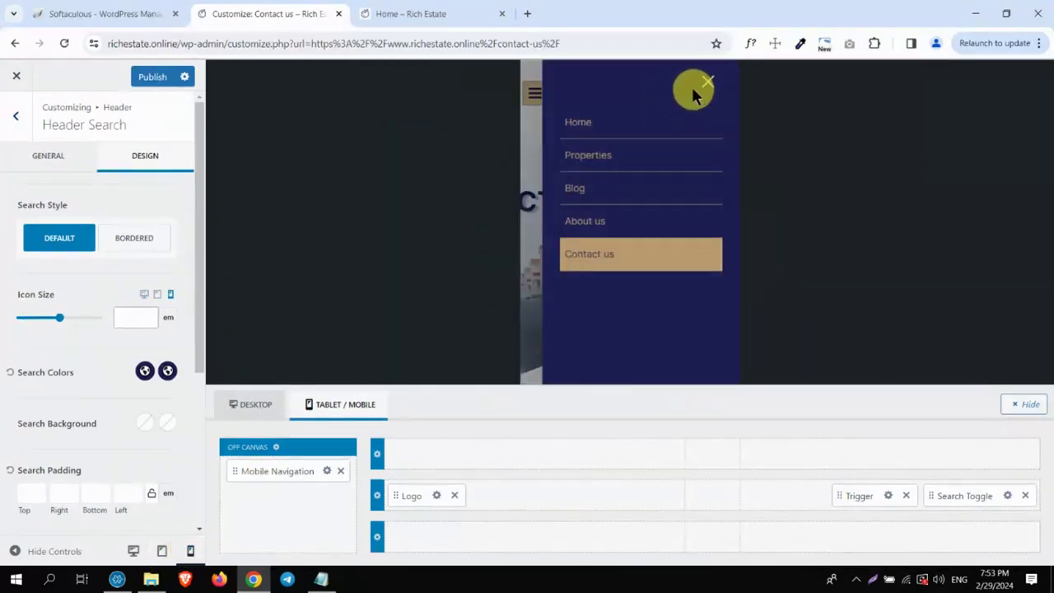
left_click(698, 88)
left_click(665, 103)
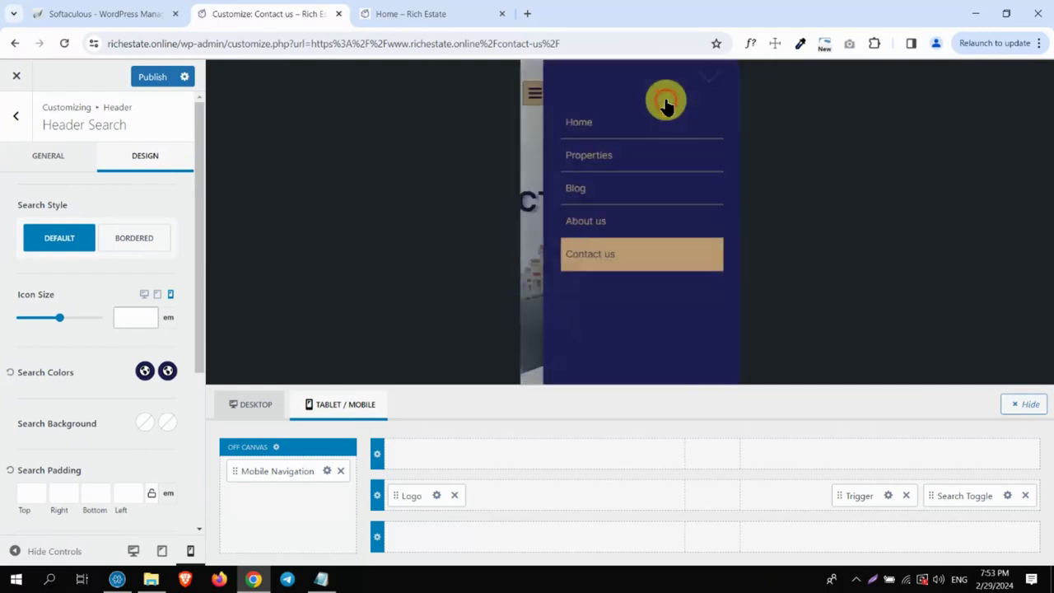
left_click(706, 76)
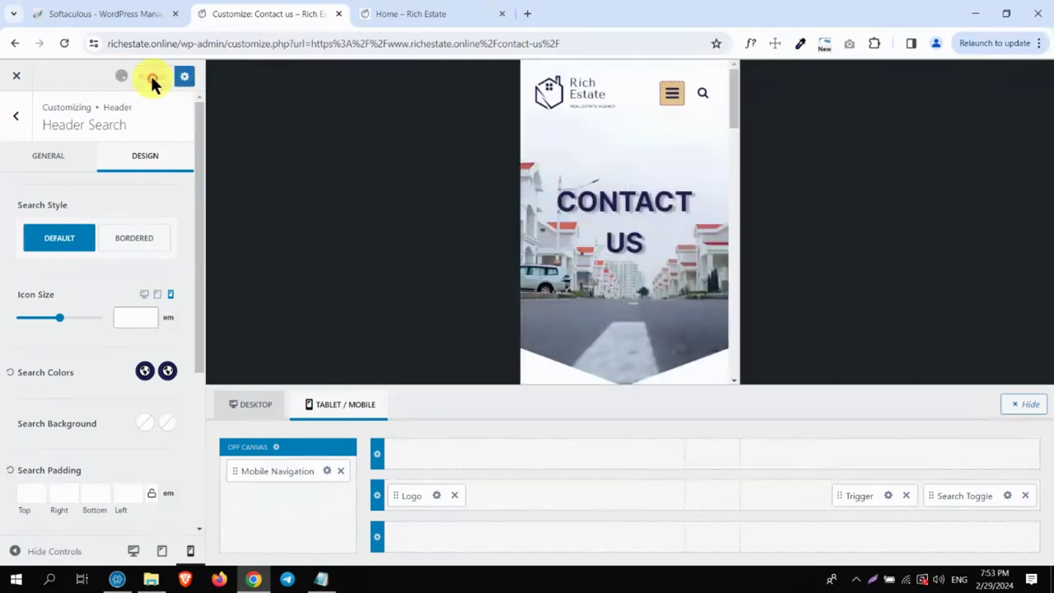
Publish the header changes and close the Customizer
left_click(22, 77)
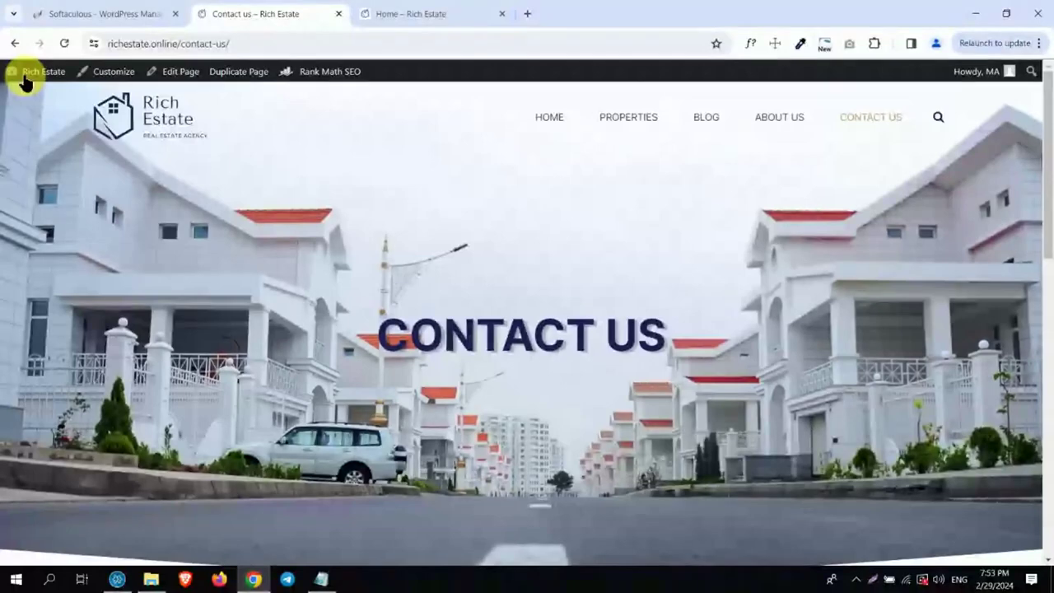
Check the live Contact us page's mobile header and menu in a narrow browser window, and maximize the window again
left_click(1005, 13)
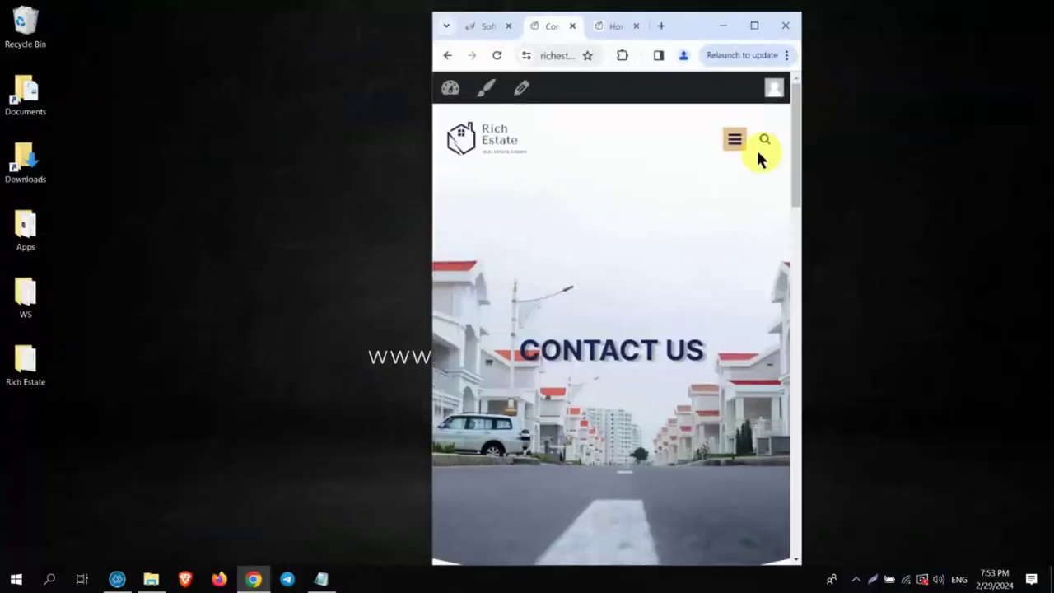
left_click(734, 141)
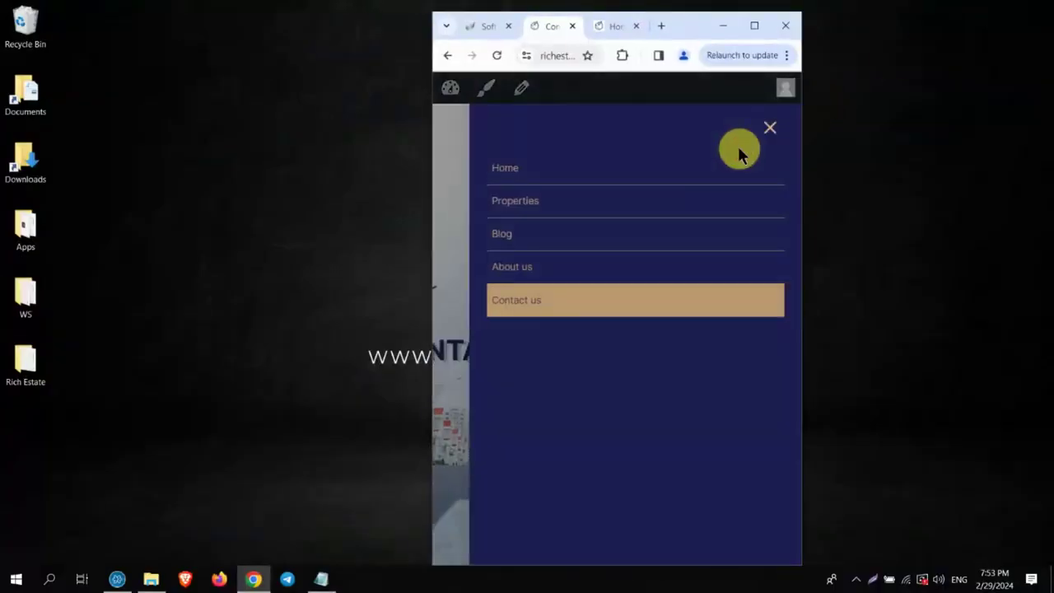
left_click(768, 133)
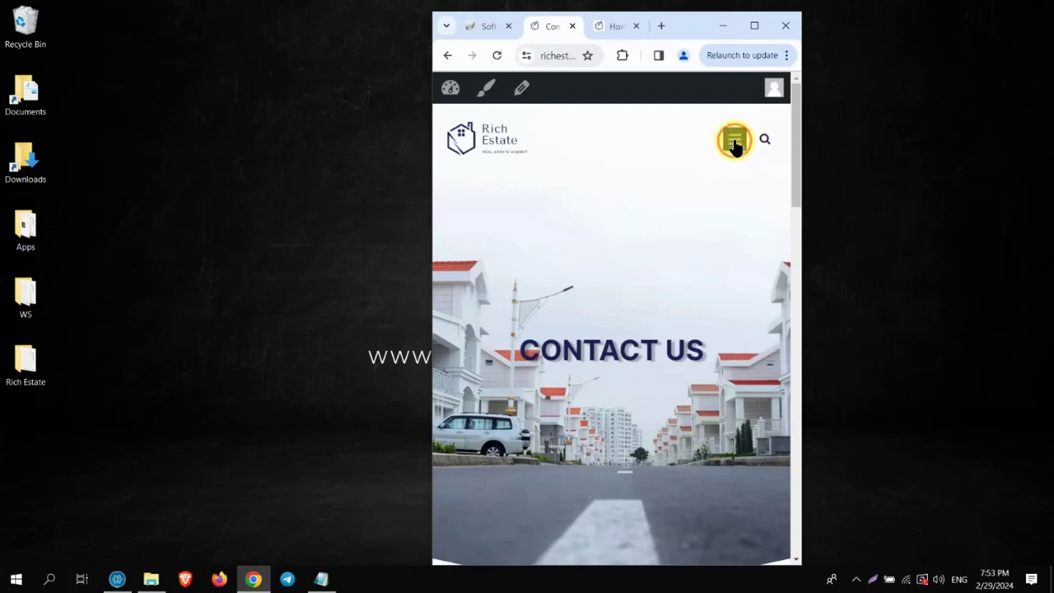
left_click(733, 140)
left_click(770, 133)
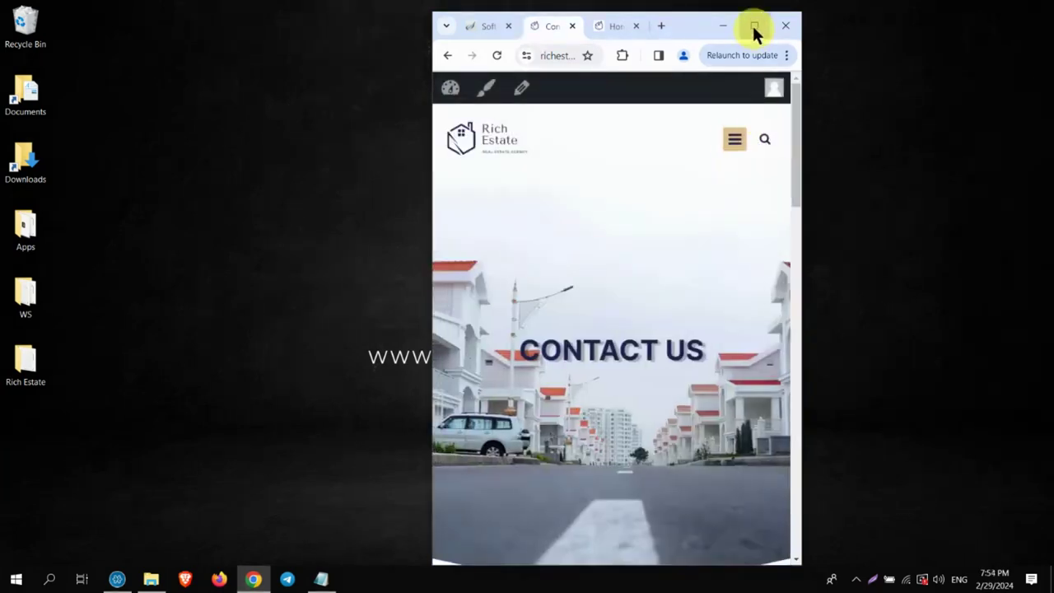
left_click(753, 26)
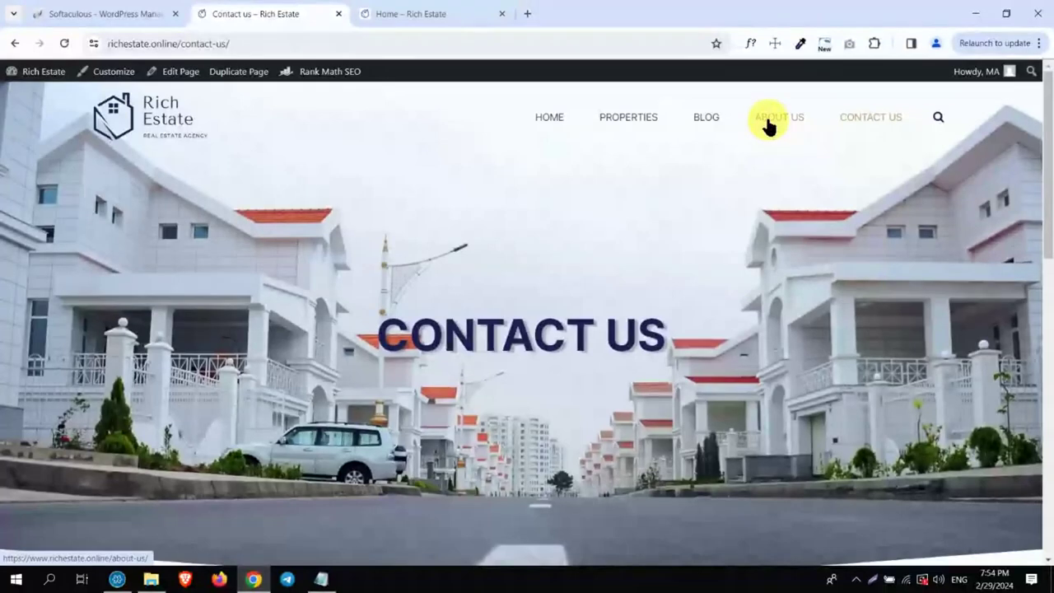
Close the spare Home tab and examine the About us page's mobile layout in a narrow browser window, down to the footer
left_click(500, 15)
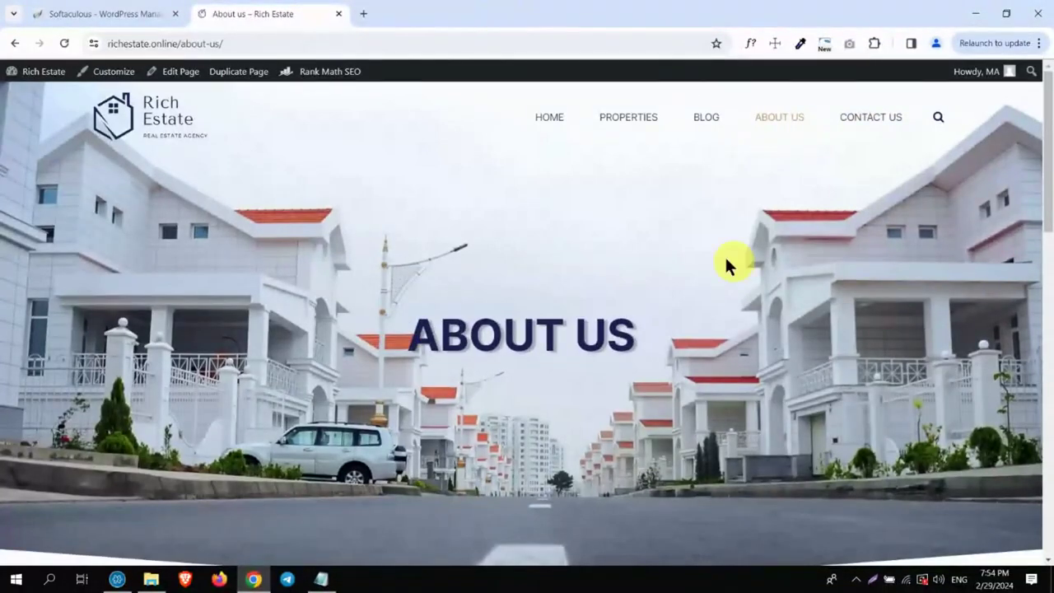
left_click(1006, 13)
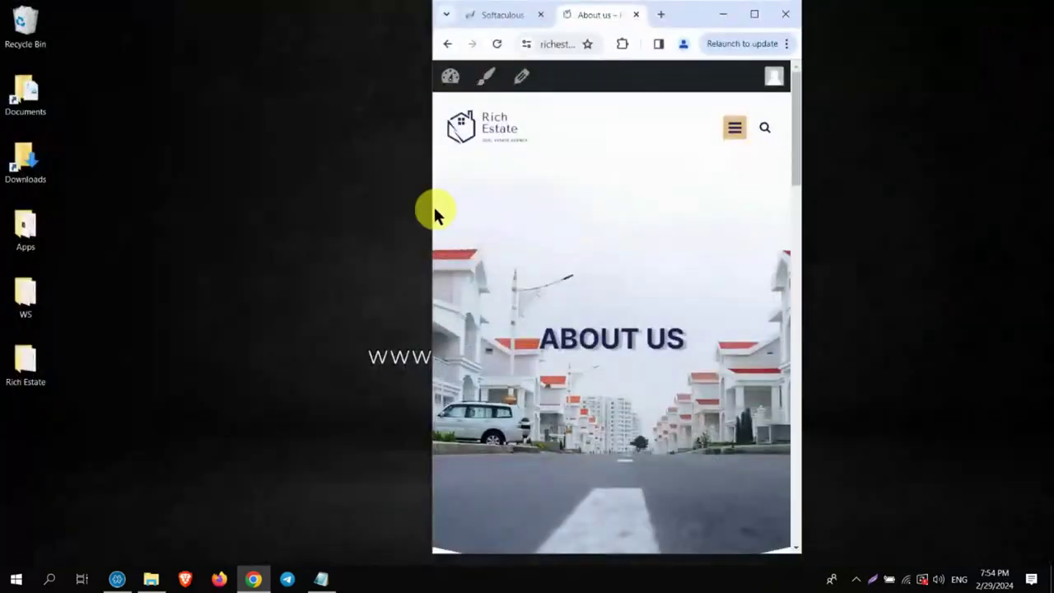
mouse_move(431, 209)
left_mouse_down()
mouse_move(337, 223)
mouse_move(433, 221)
left_mouse_up()
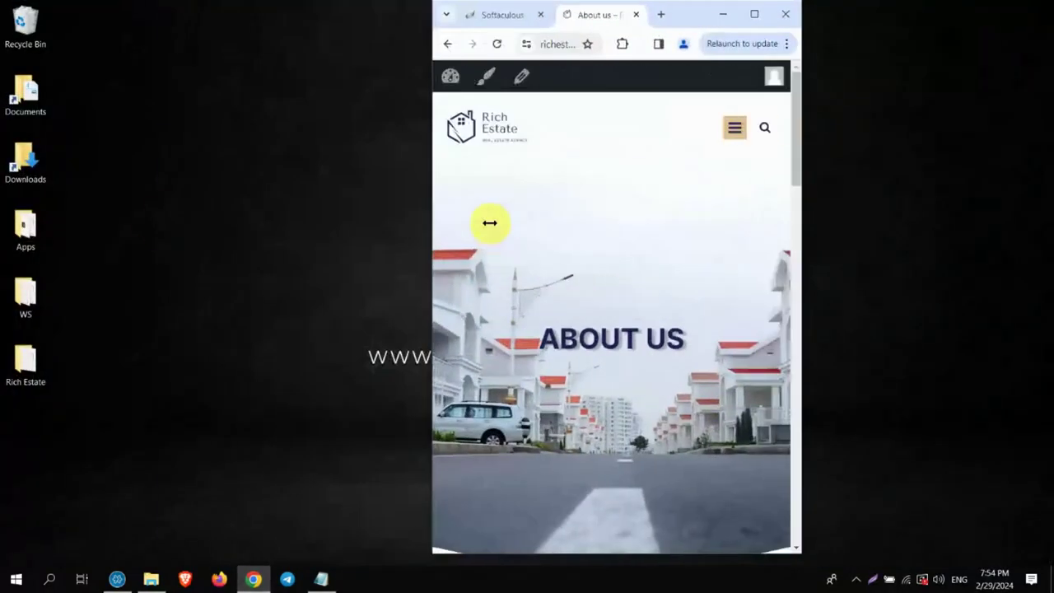
left_click_drag(795, 123, 834, 311)
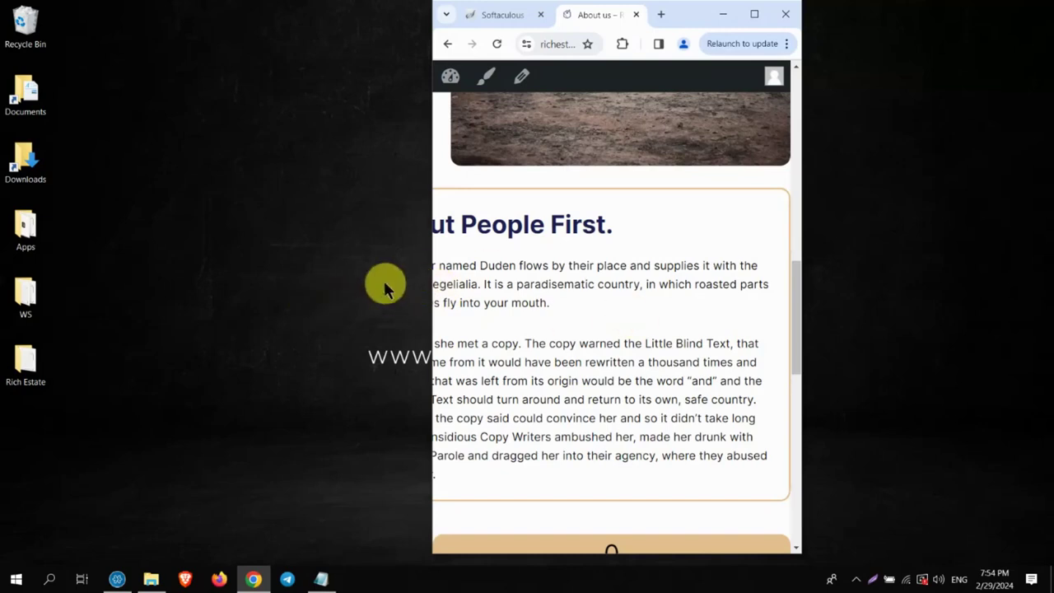
scroll(797, 305, "down", 2)
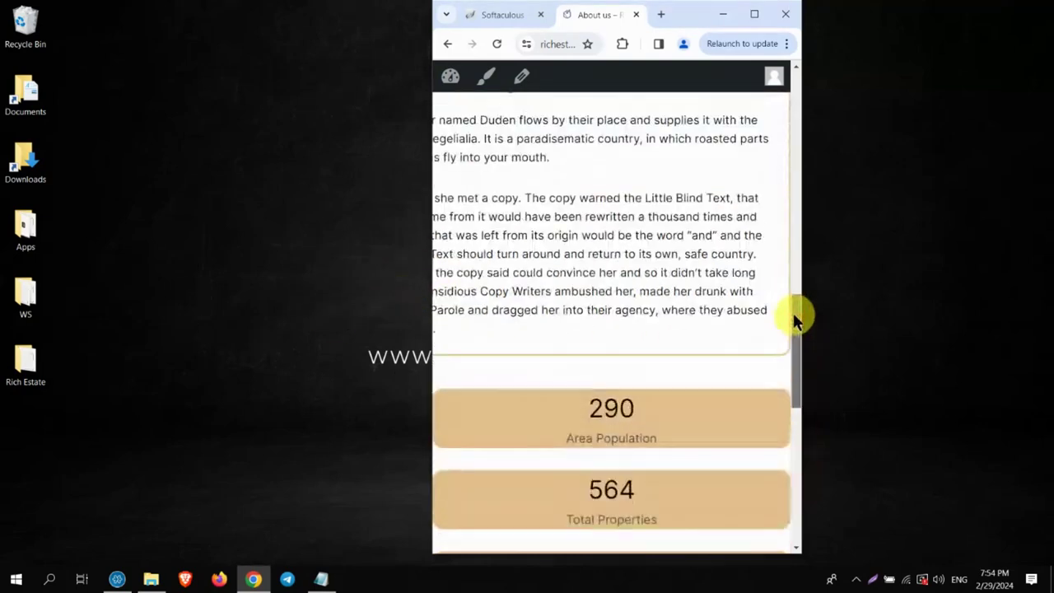
scroll(797, 309, "up", 1)
scroll(800, 346, "down", 3)
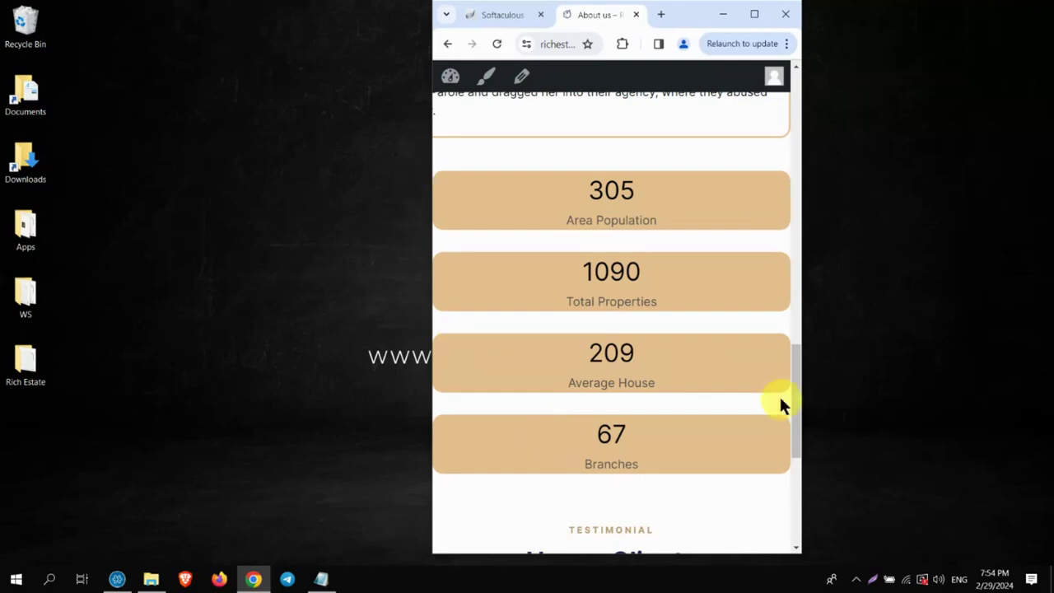
left_click_drag(795, 398, 795, 475)
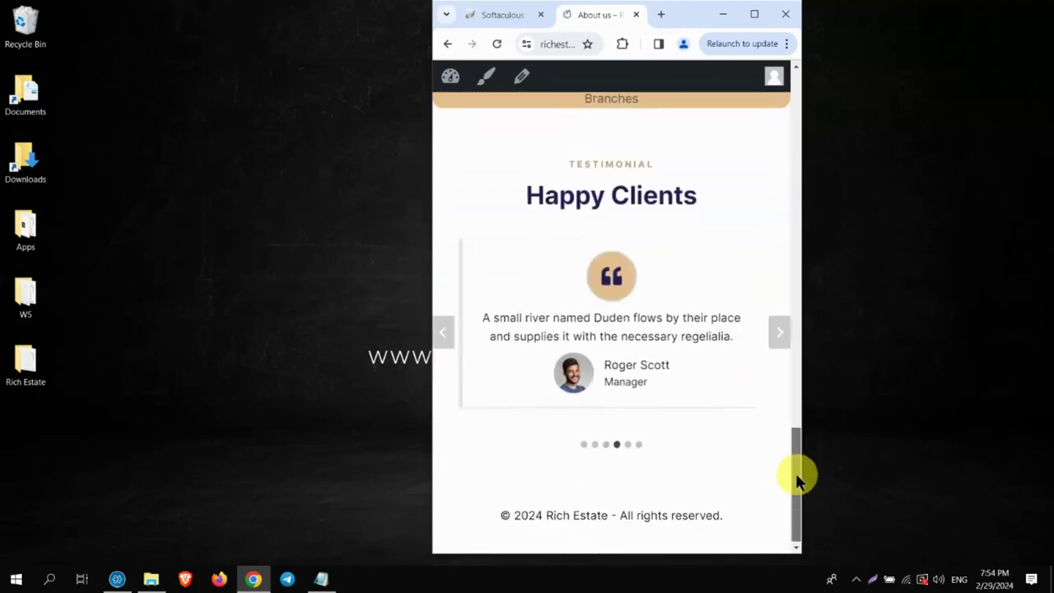
Browse the Happy Clients testimonial carousel and return to the start of the About us page
left_click(779, 332)
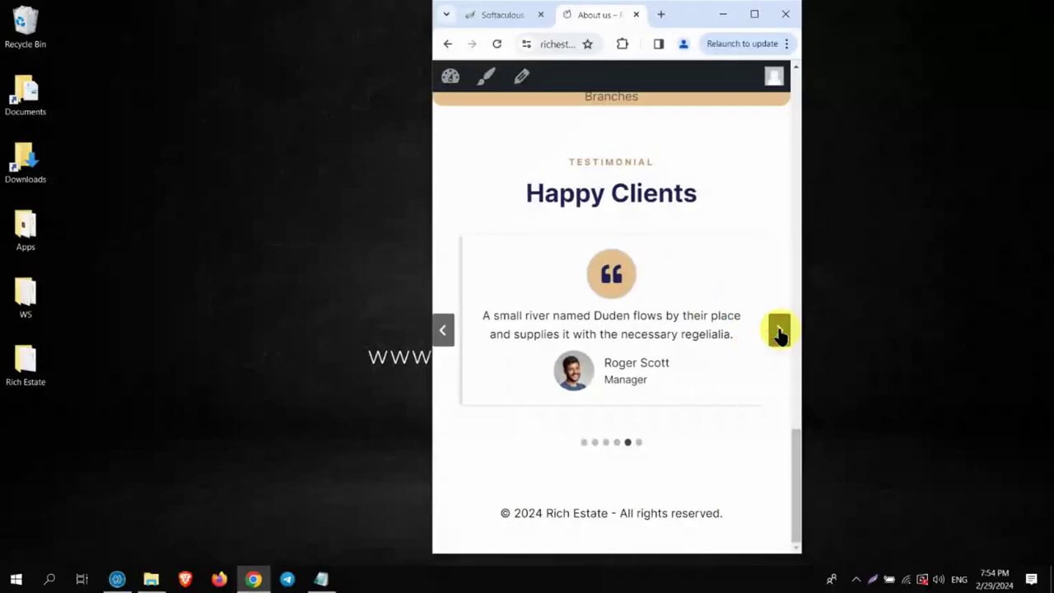
left_click(779, 332)
left_click(779, 331)
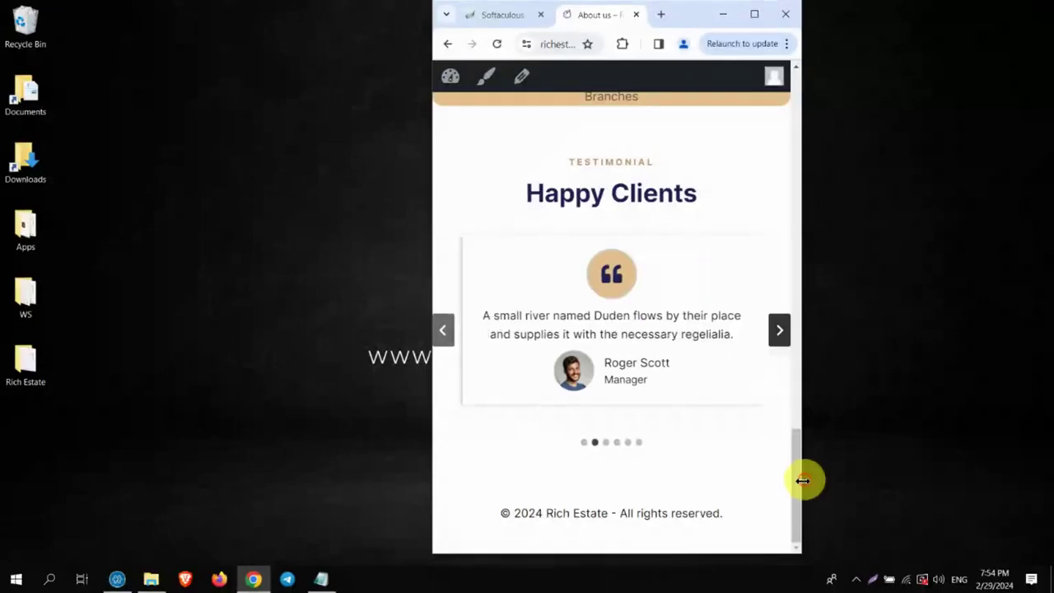
left_click_drag(794, 473, 785, 107)
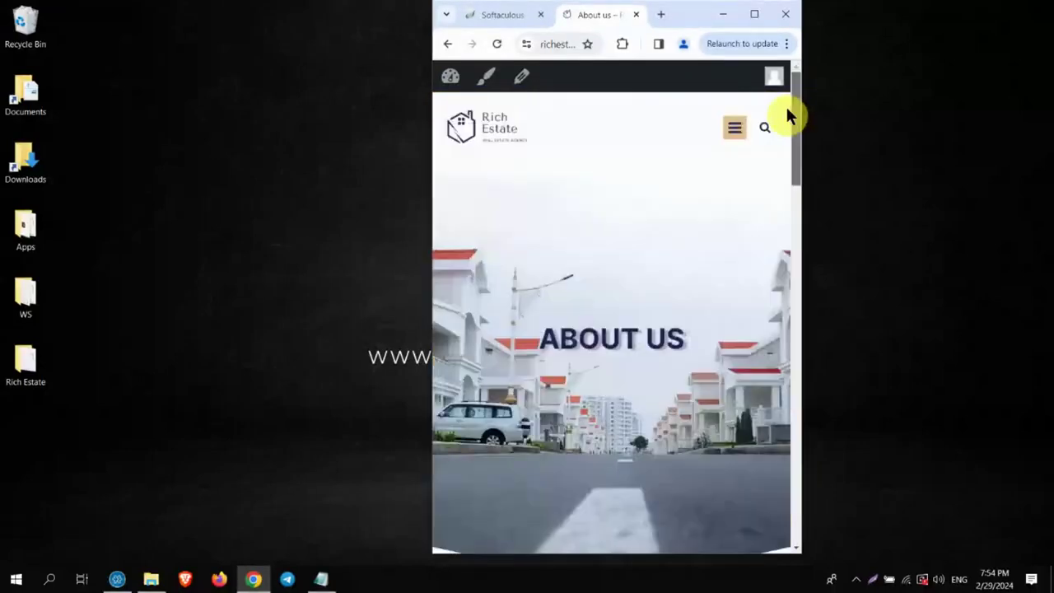
Maximize the browser, open the About us page in the block editor and switch its preview to Tablet
left_click(756, 20)
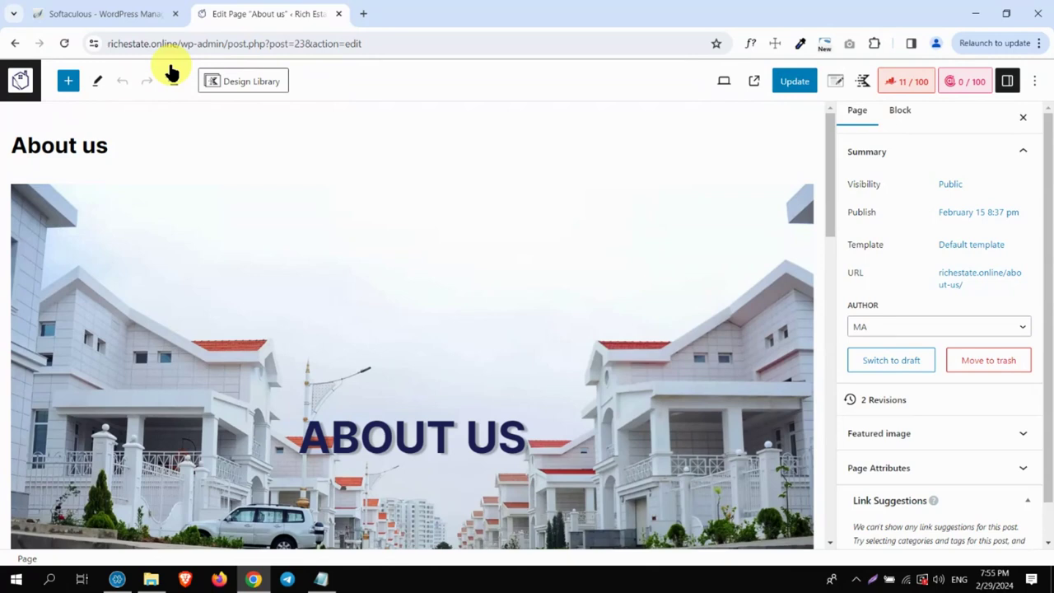
left_click(725, 81)
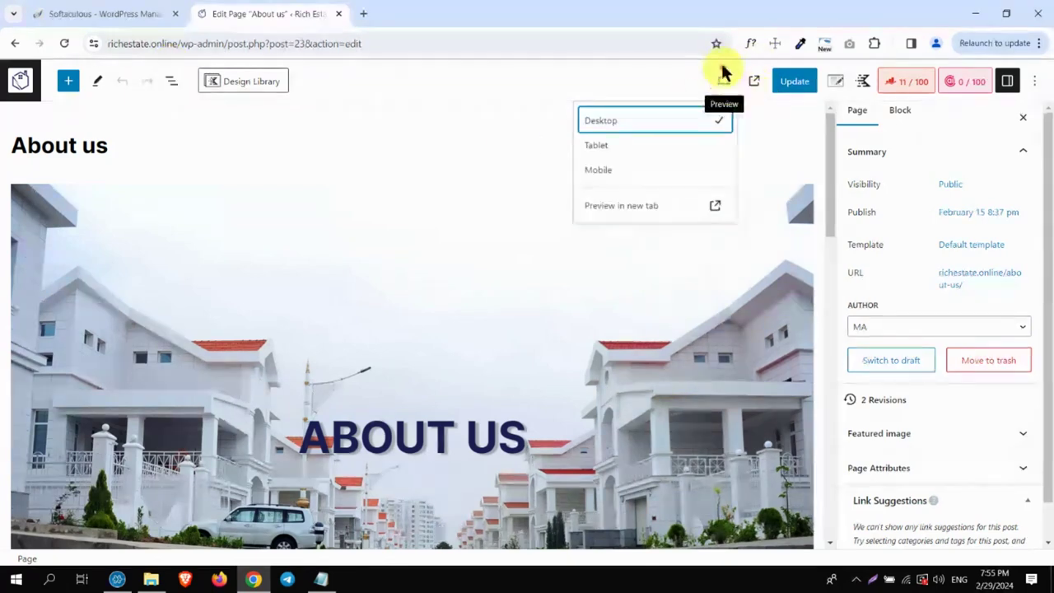
left_click(600, 148)
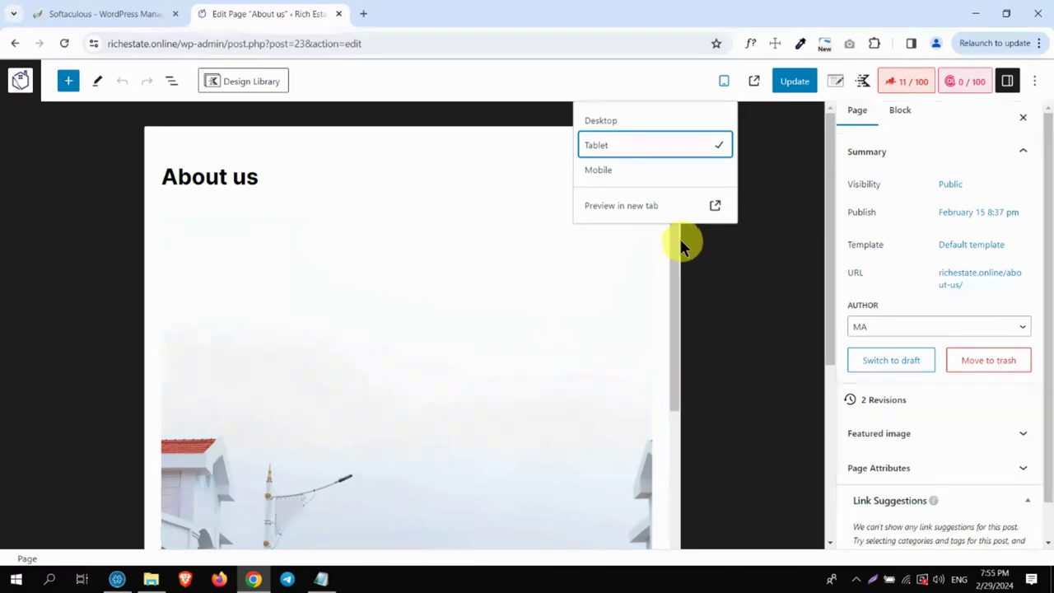
left_click_drag(679, 245, 673, 169)
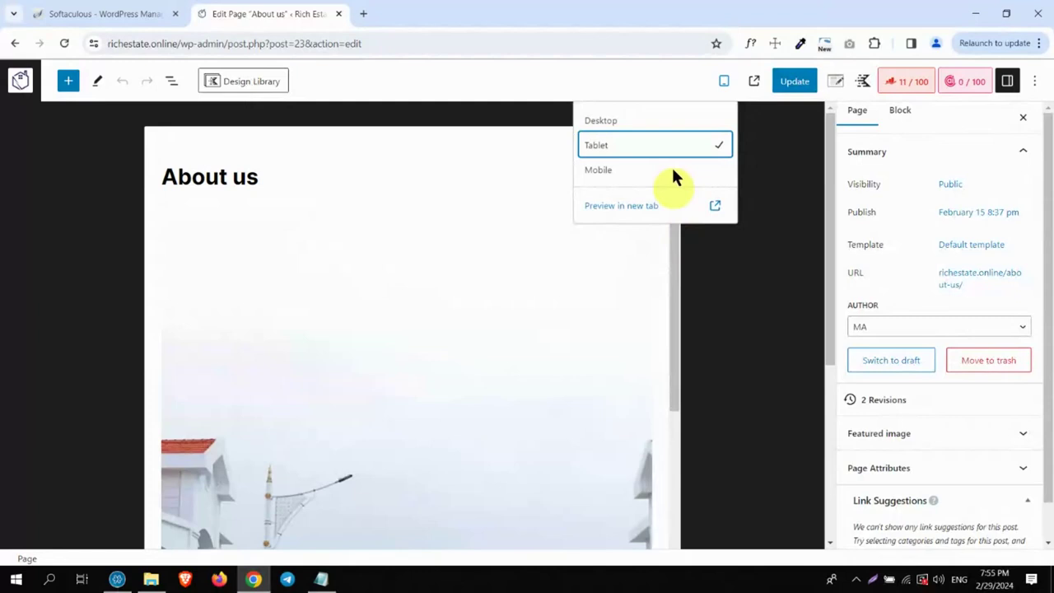
left_click(722, 83)
Show the block list and set the Hero row's tablet minimum height to 40 vh in its structure settings
left_click(443, 255)
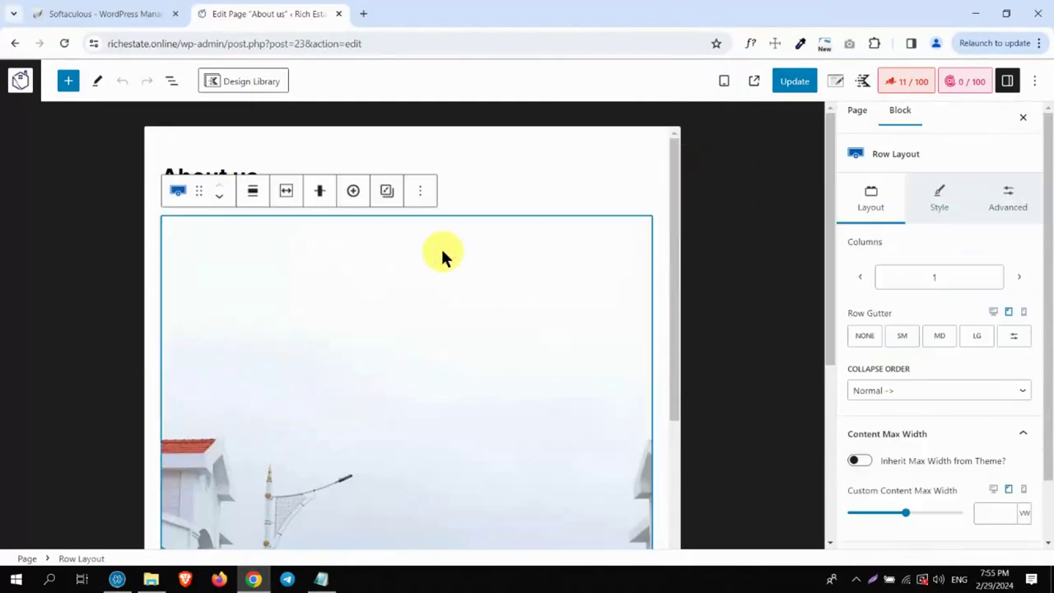
left_click(170, 82)
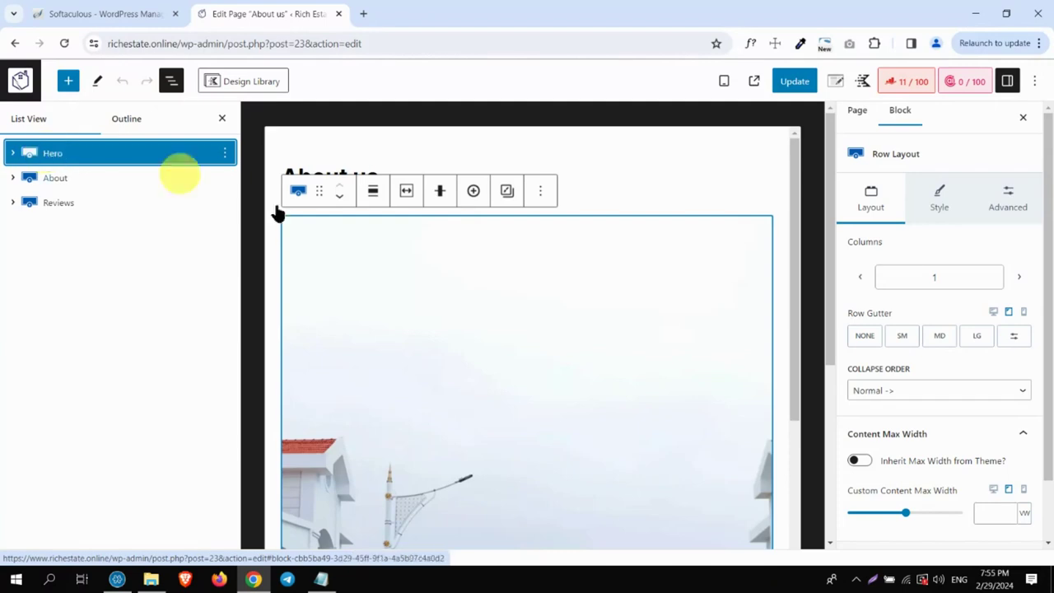
mouse_move(794, 154)
left_mouse_down()
mouse_move(795, 352)
mouse_move(789, 142)
left_mouse_up()
left_click(608, 313)
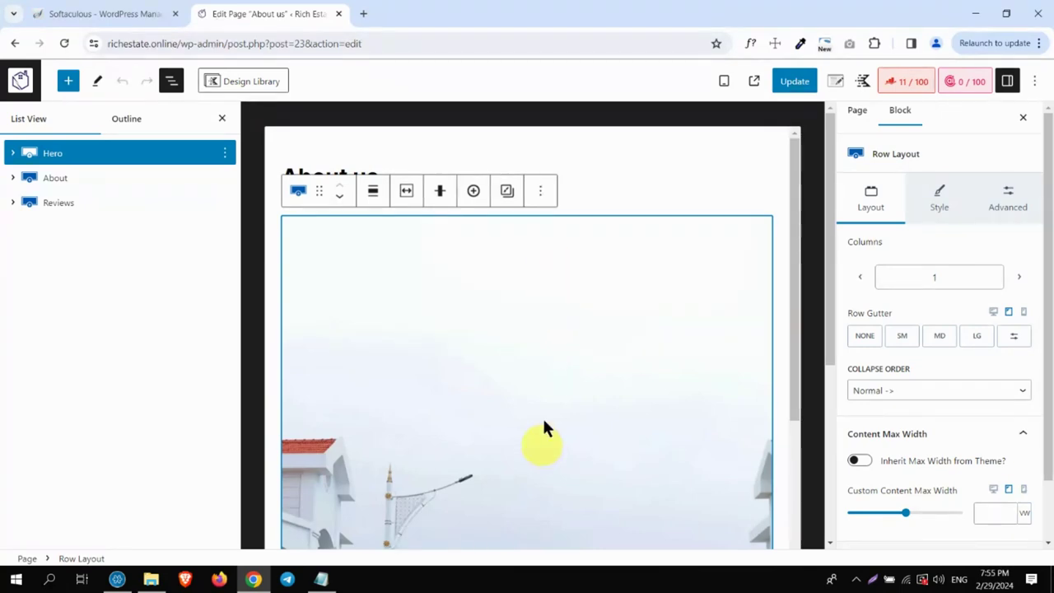
left_click(1012, 203)
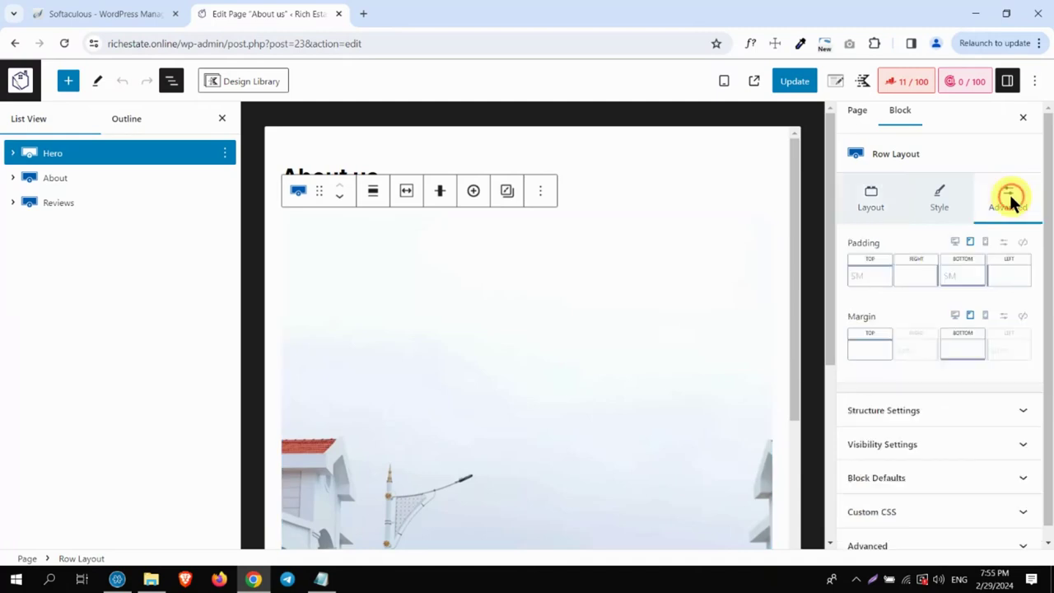
left_click(900, 411)
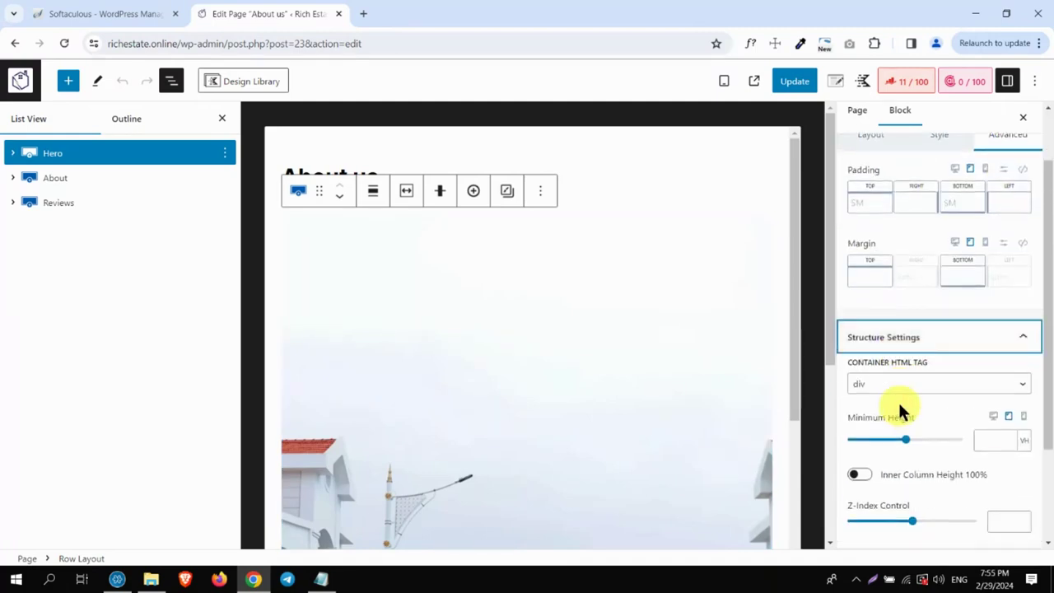
left_click(992, 440)
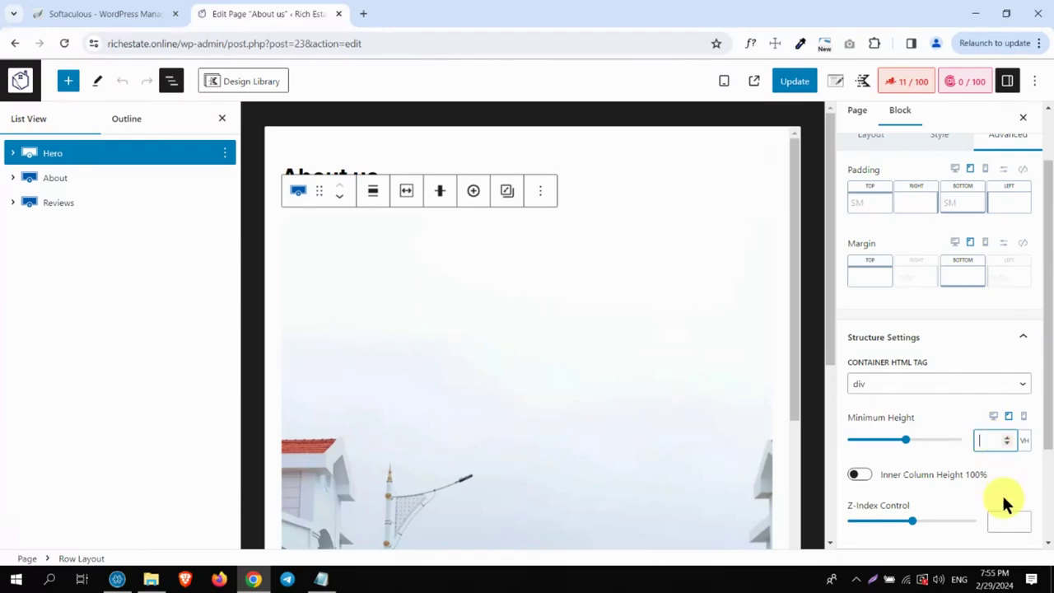
type("60")
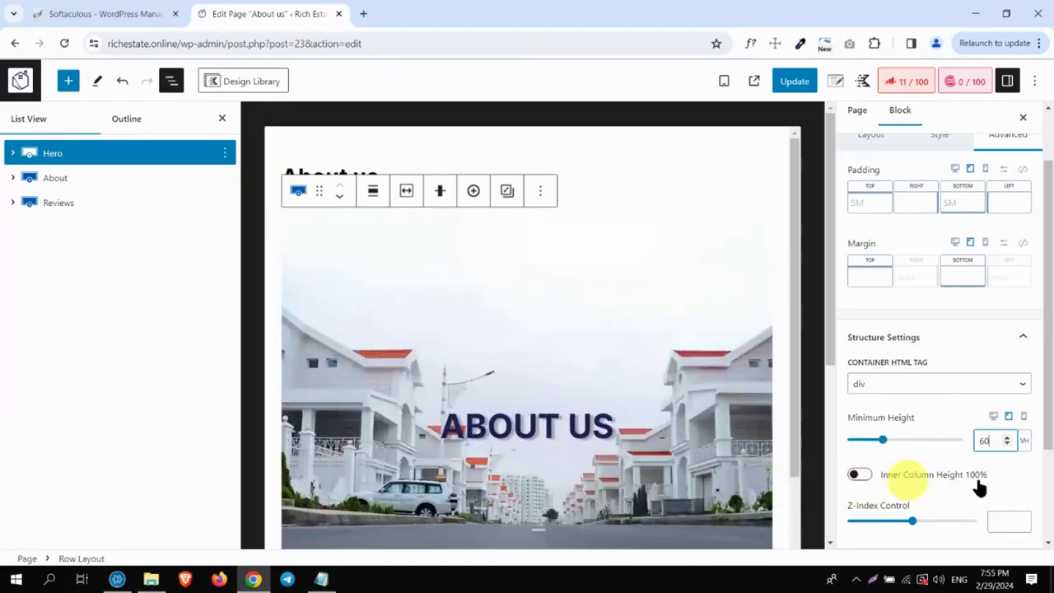
left_click_drag(994, 440, 959, 444)
type("40")
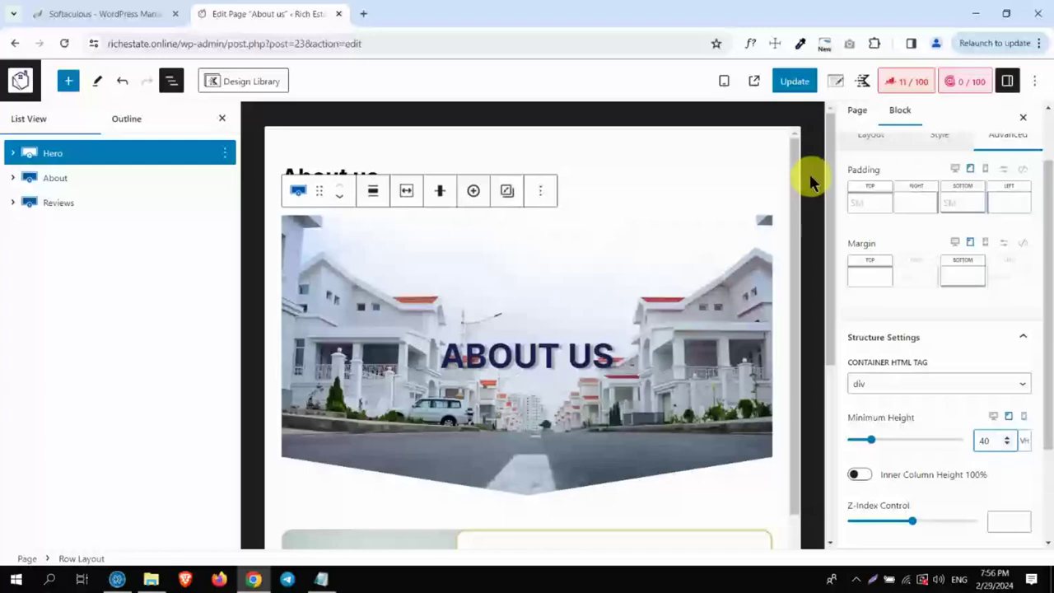
Expand the About row down to its first inner row layout and open the advanced settings of that row's second section, which holds the text
left_click_drag(795, 157, 789, 326)
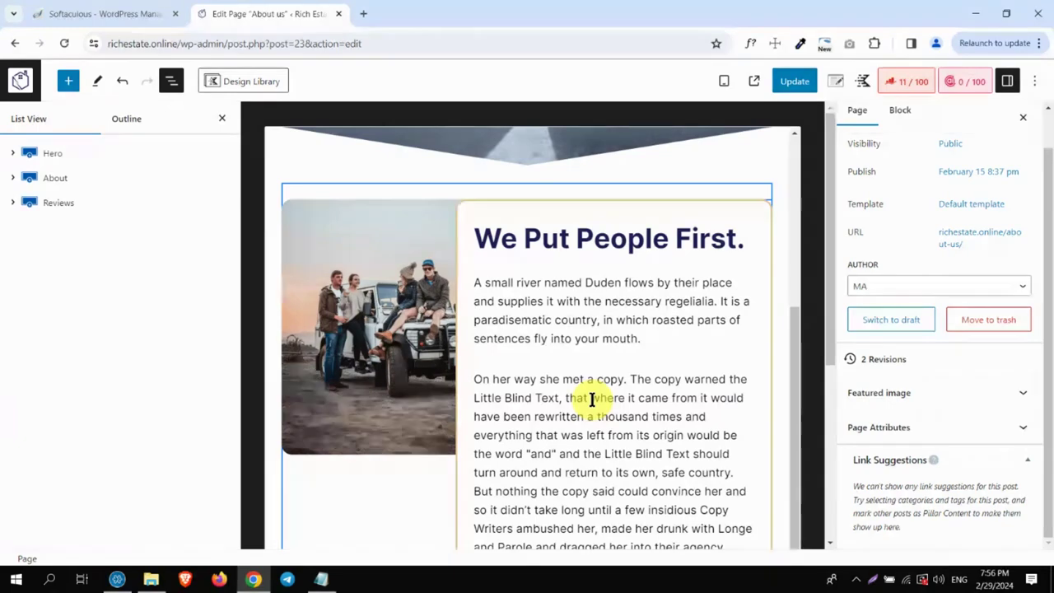
left_click(12, 178)
left_click(24, 202)
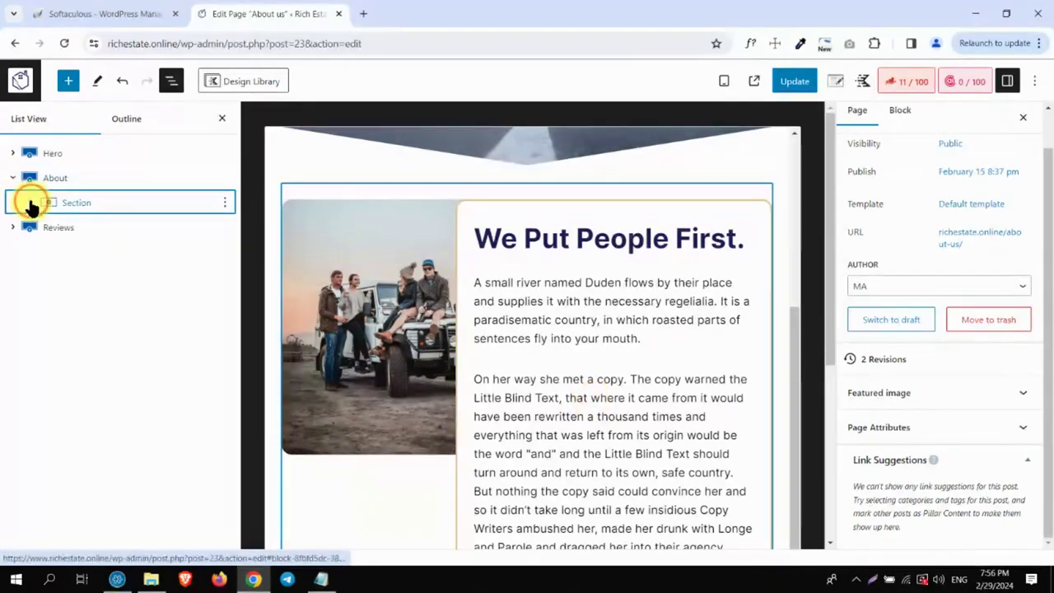
left_click(30, 203)
left_click(103, 230)
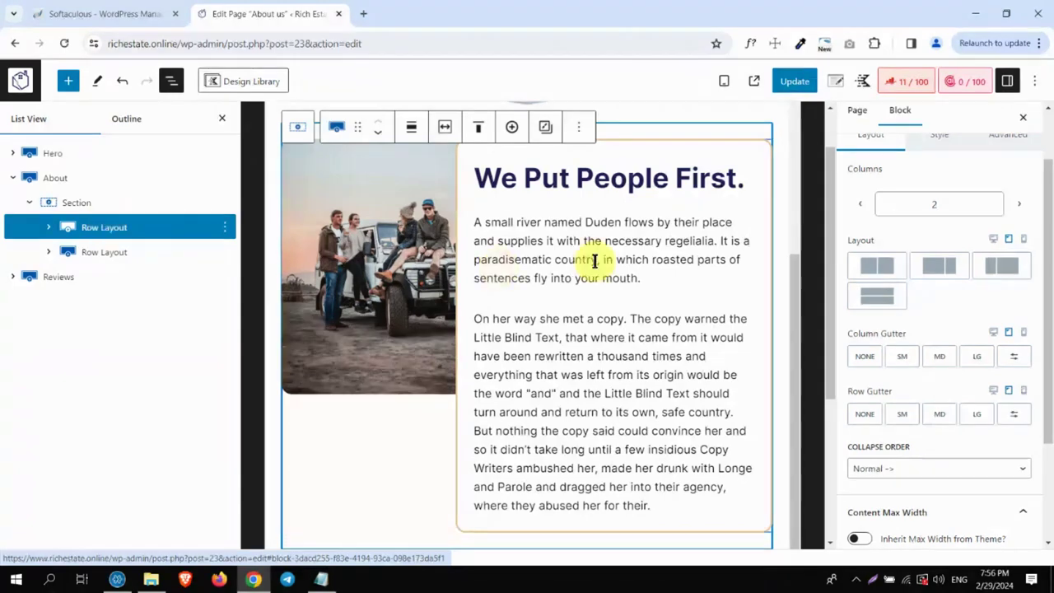
left_click(49, 233)
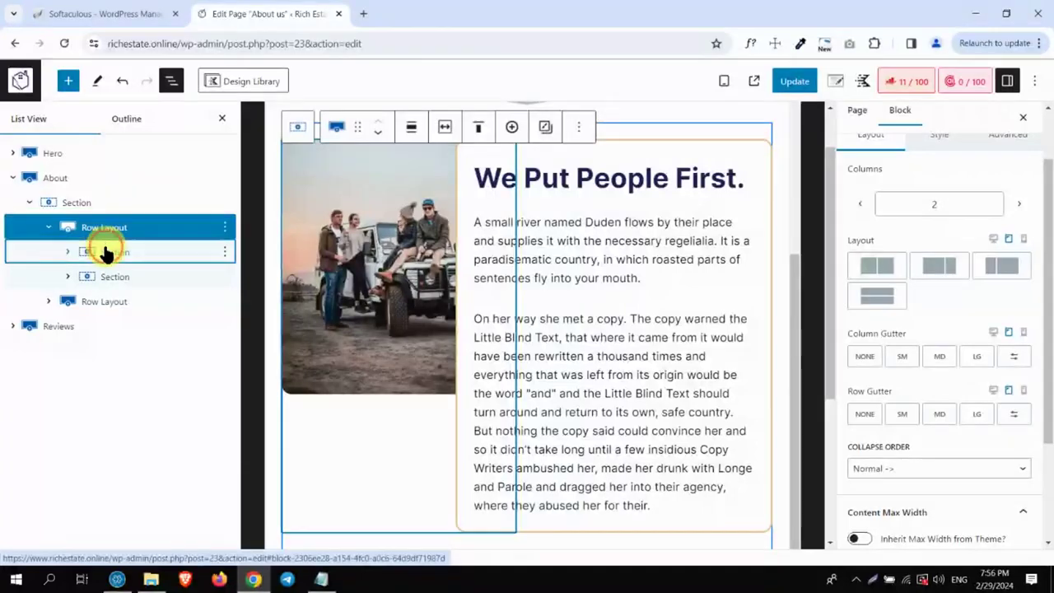
left_click(105, 253)
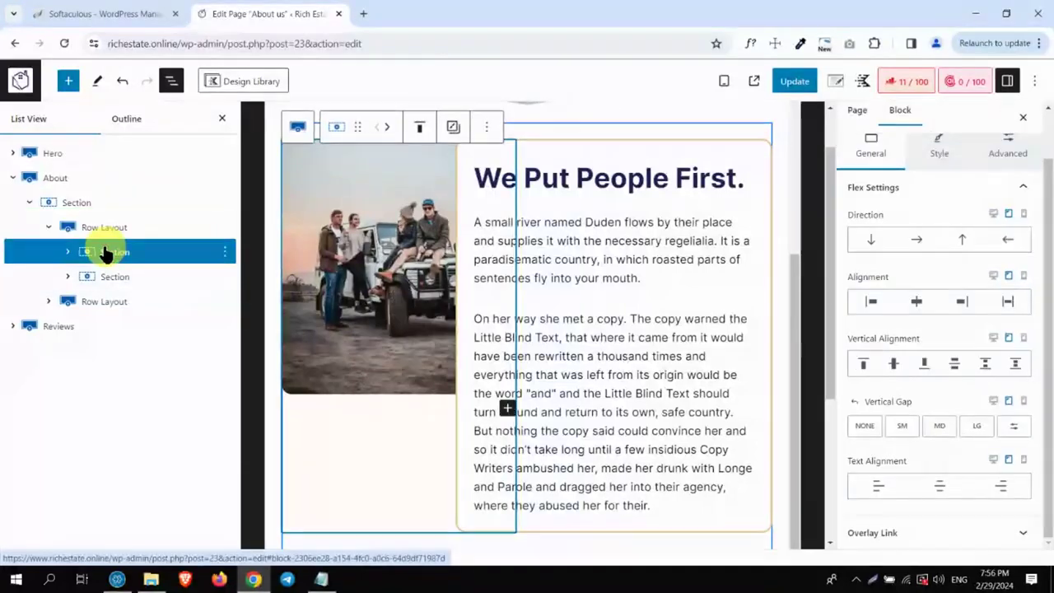
left_click(114, 275)
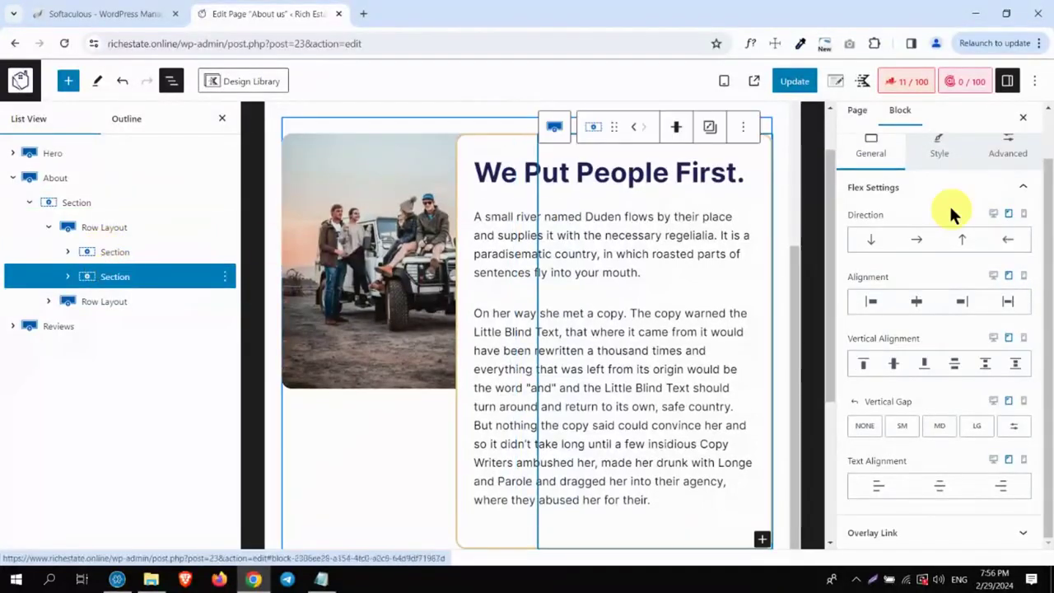
left_click(1009, 148)
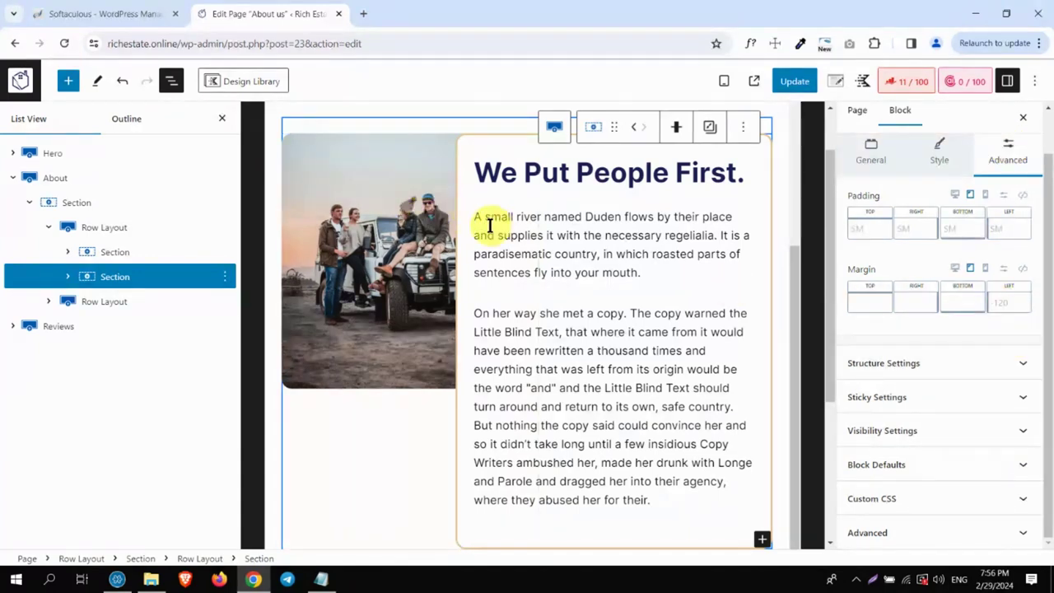
Try an XS tablet left margin on the "We Put People First." text section and reset it
left_click(970, 270)
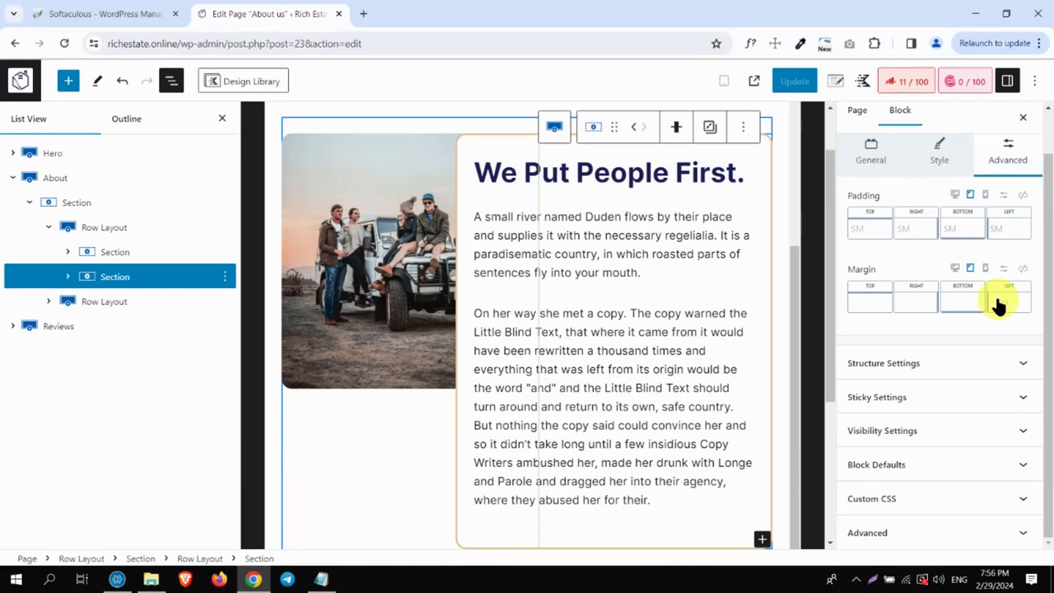
left_click(999, 304)
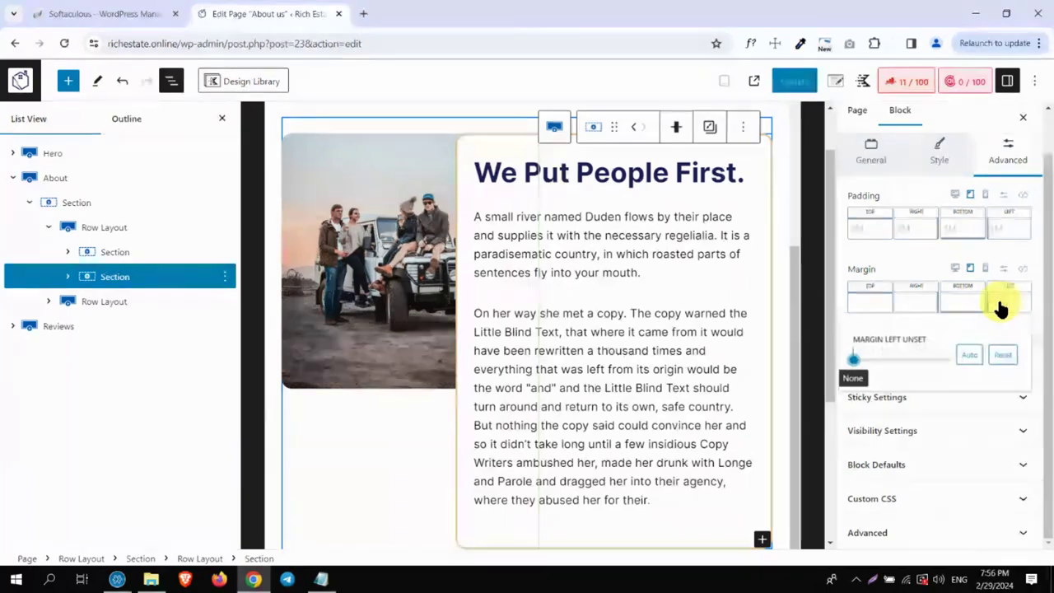
left_click_drag(854, 359, 866, 364)
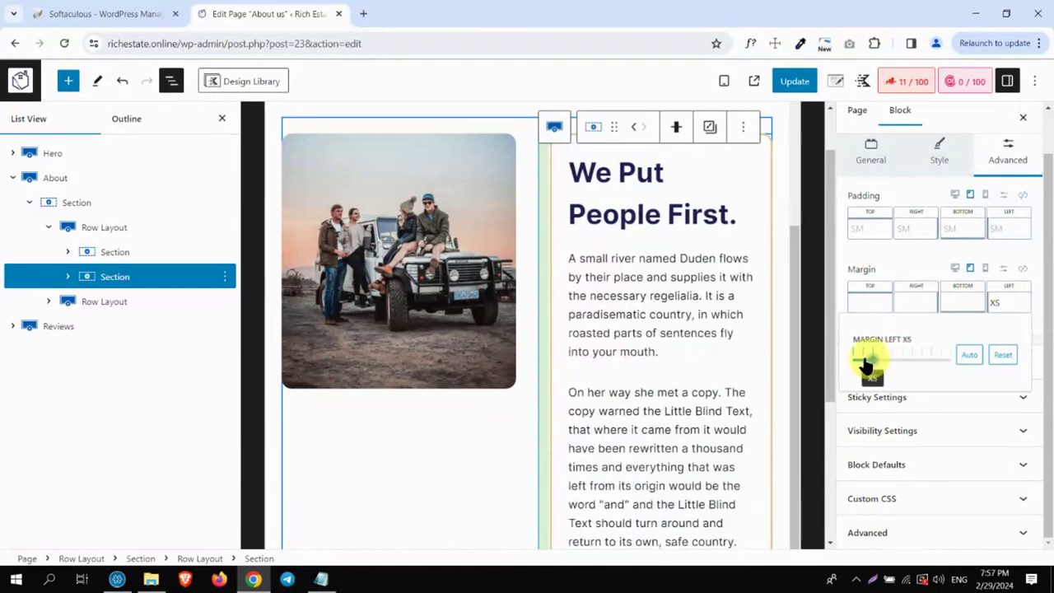
left_click(1003, 355)
Switch the text section's tablet margin to custom values and set its left margin to -40
left_click(1003, 269)
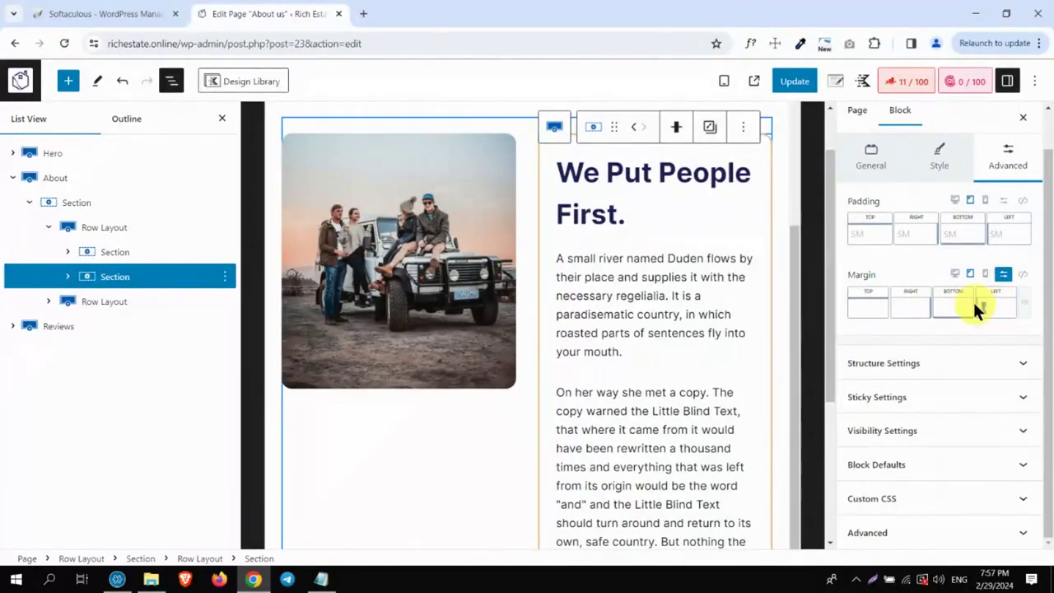
type("-60")
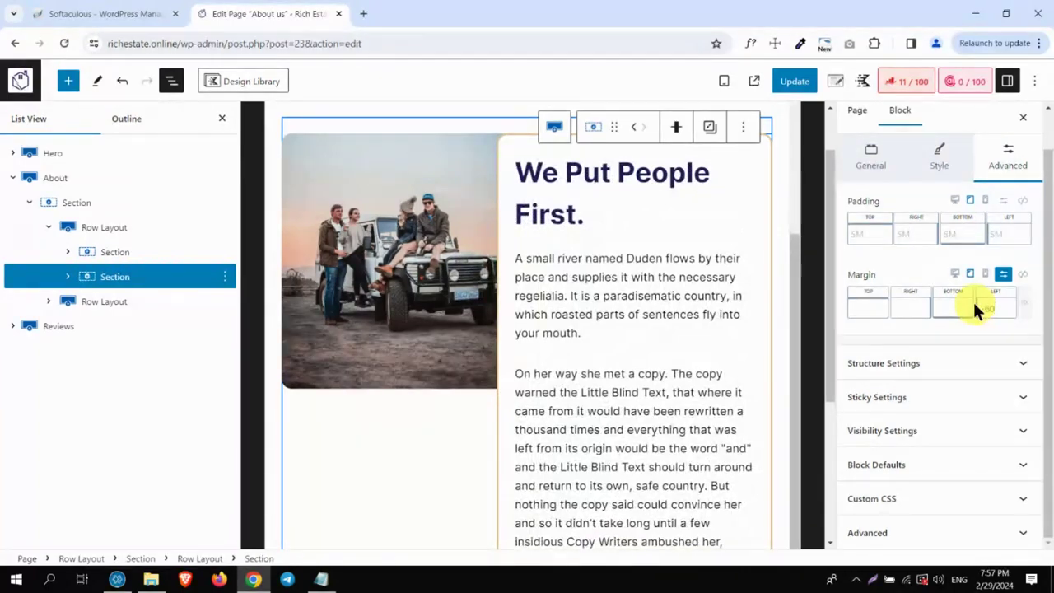
key("BackSpace")
type("6")
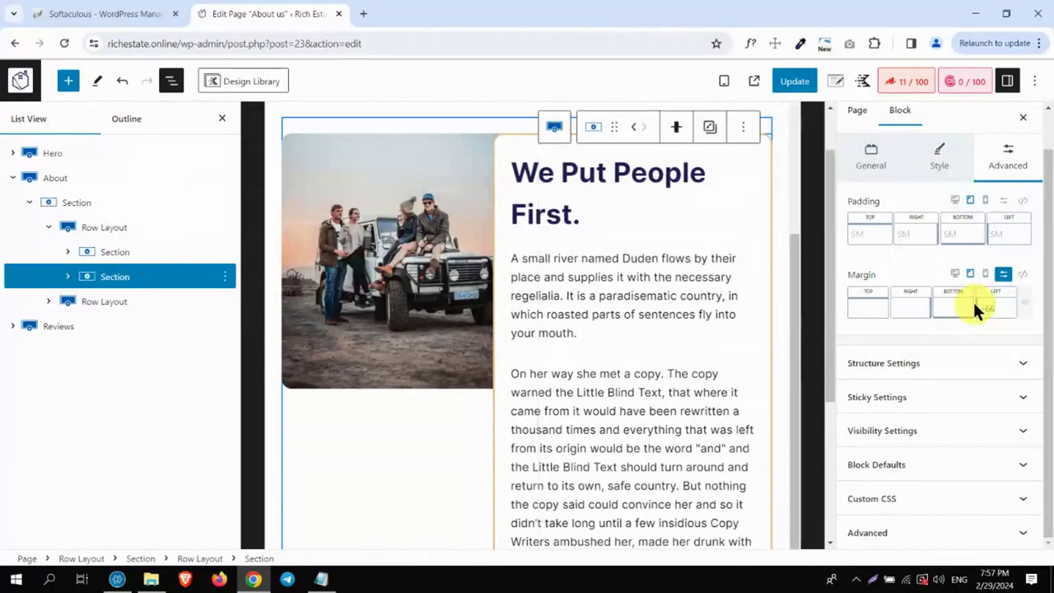
key("BackSpace")
key("BackSpace")
type("54")
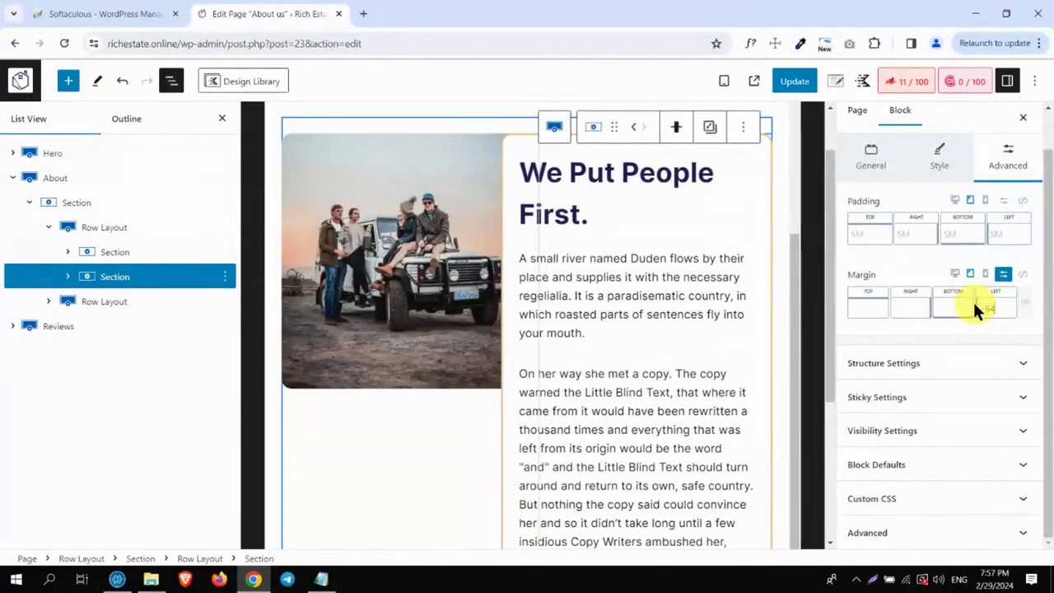
key("BackSpace")
key("BackSpace")
type("43")
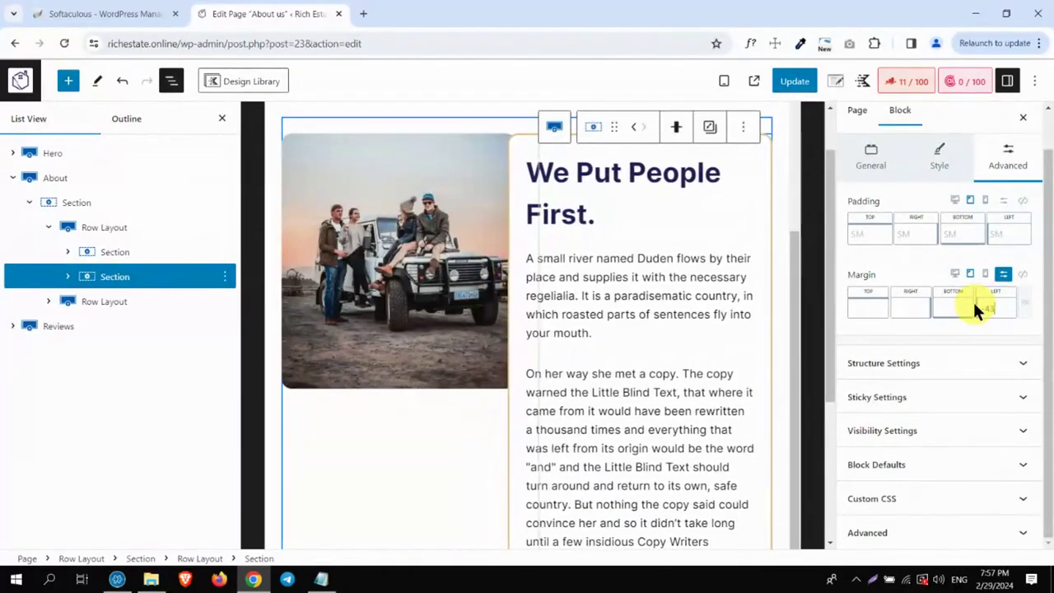
key("BackSpace")
type("1")
key("BackSpace")
type("0")
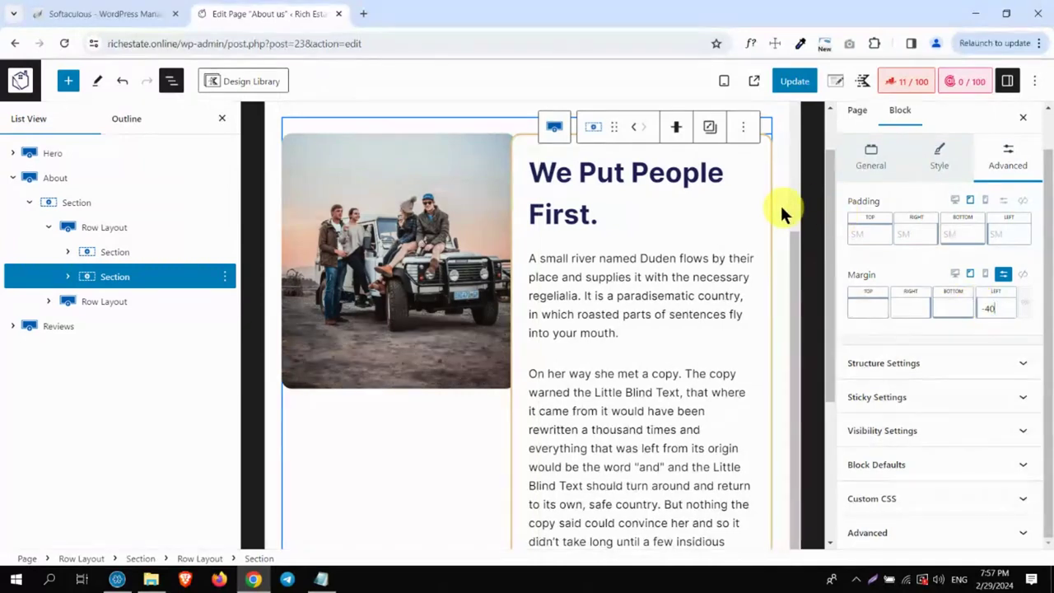
Set the tablet font size to LG for the "We Put People First." heading and SM for the two paragraphs below it
left_click(668, 171)
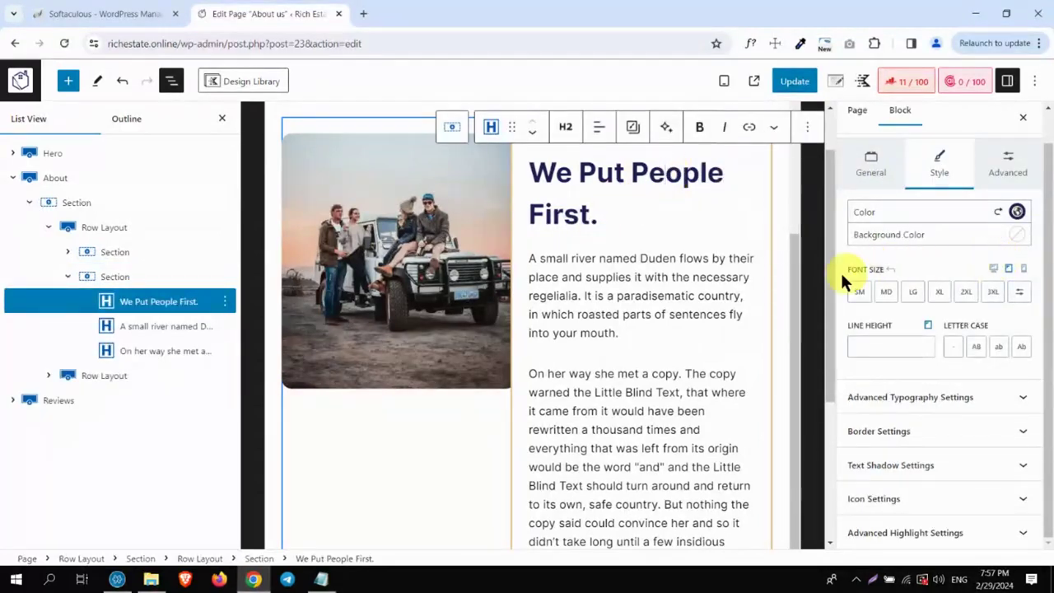
left_click(910, 293)
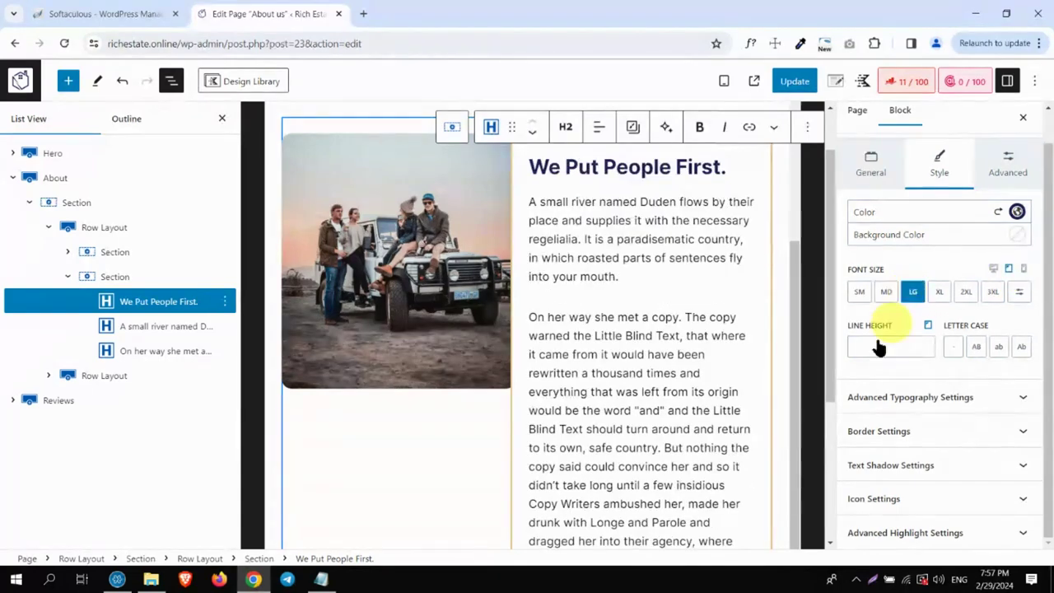
left_click(673, 239)
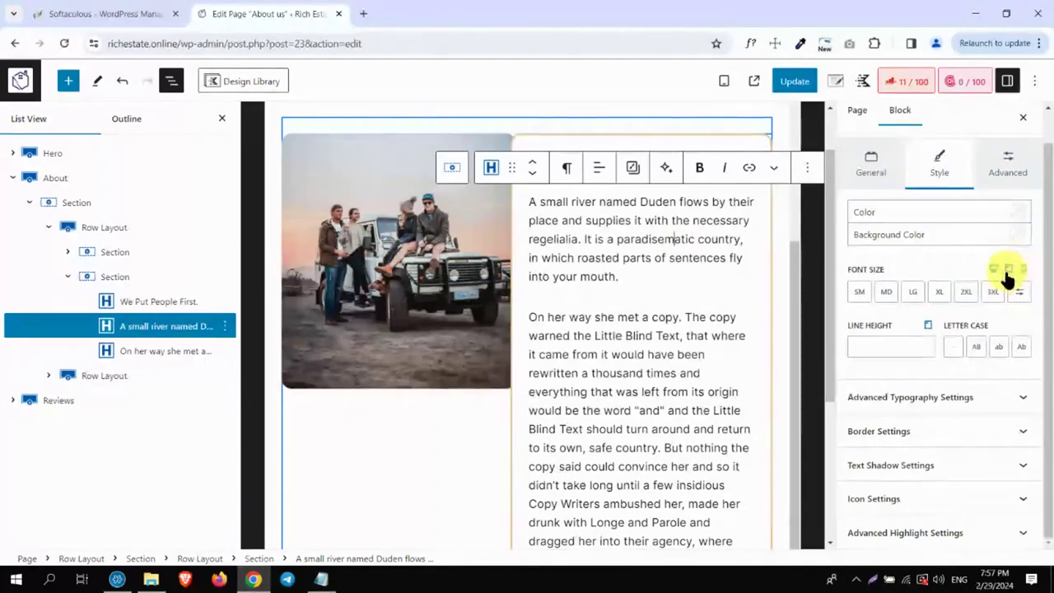
left_click(859, 293)
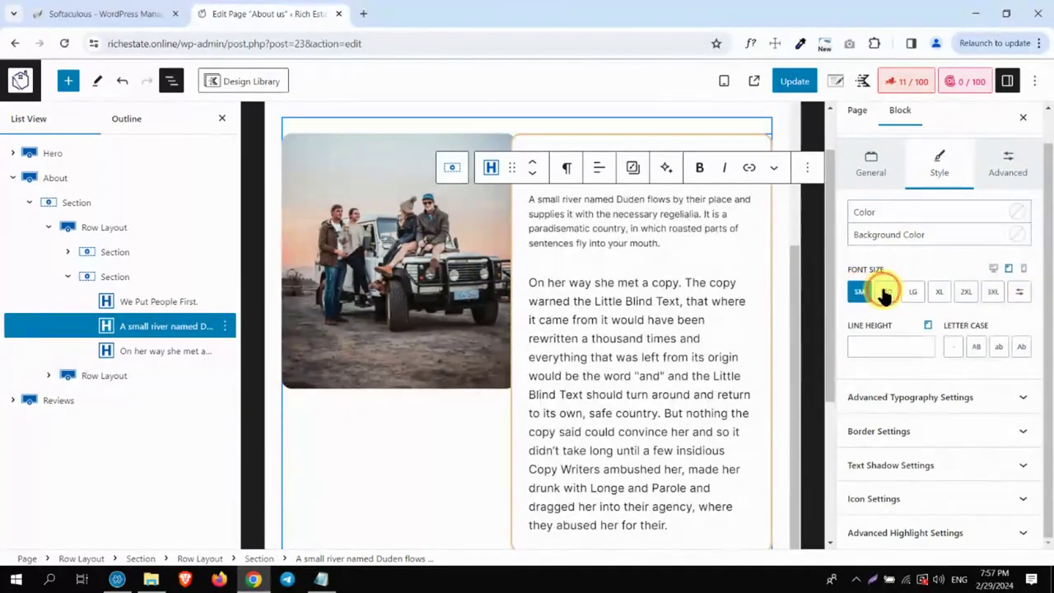
left_click(884, 293)
left_click(858, 293)
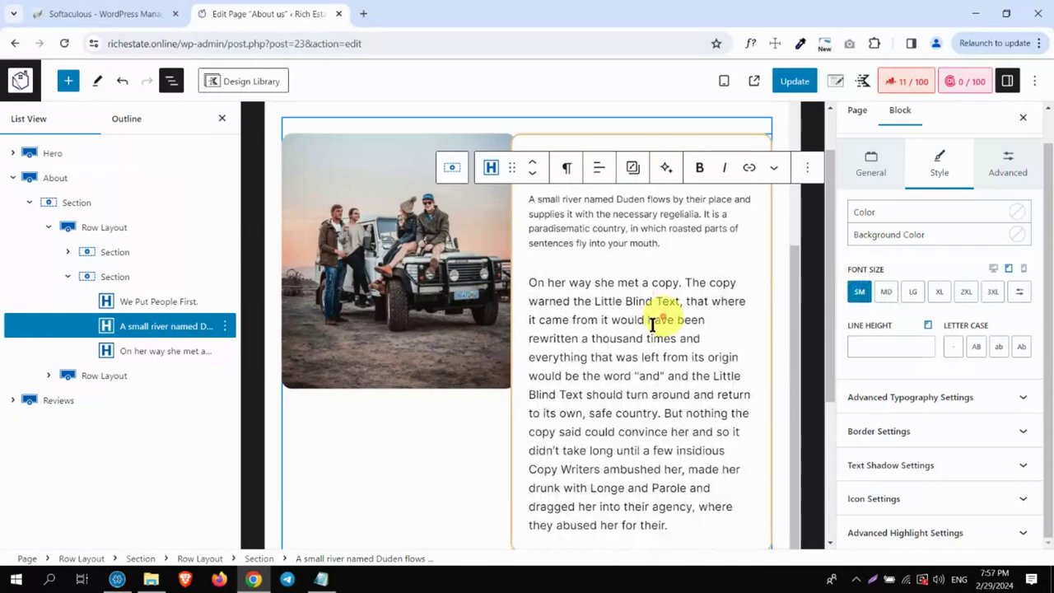
left_click(652, 324)
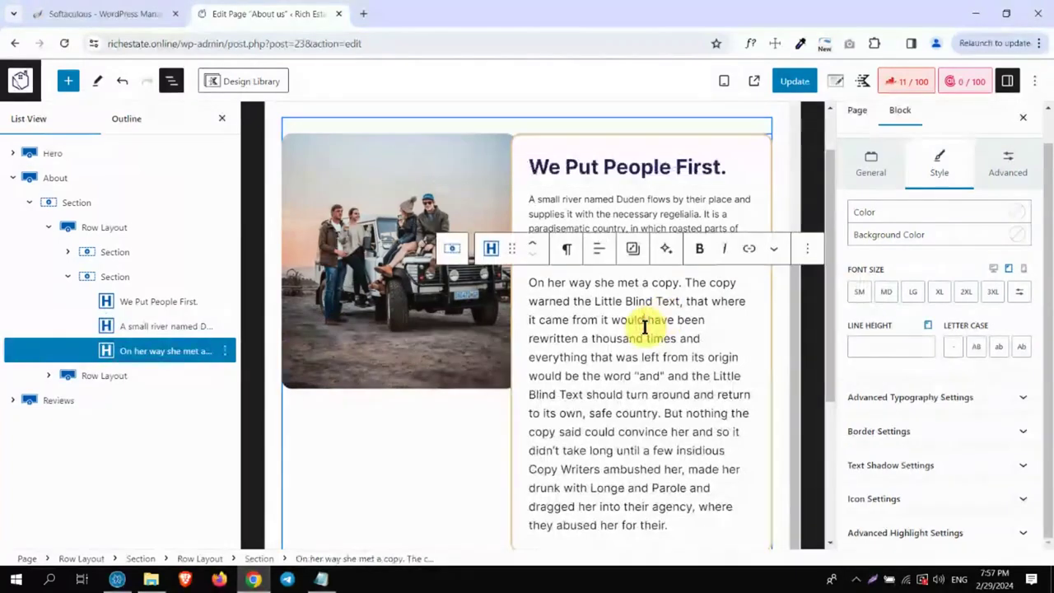
left_click(858, 295)
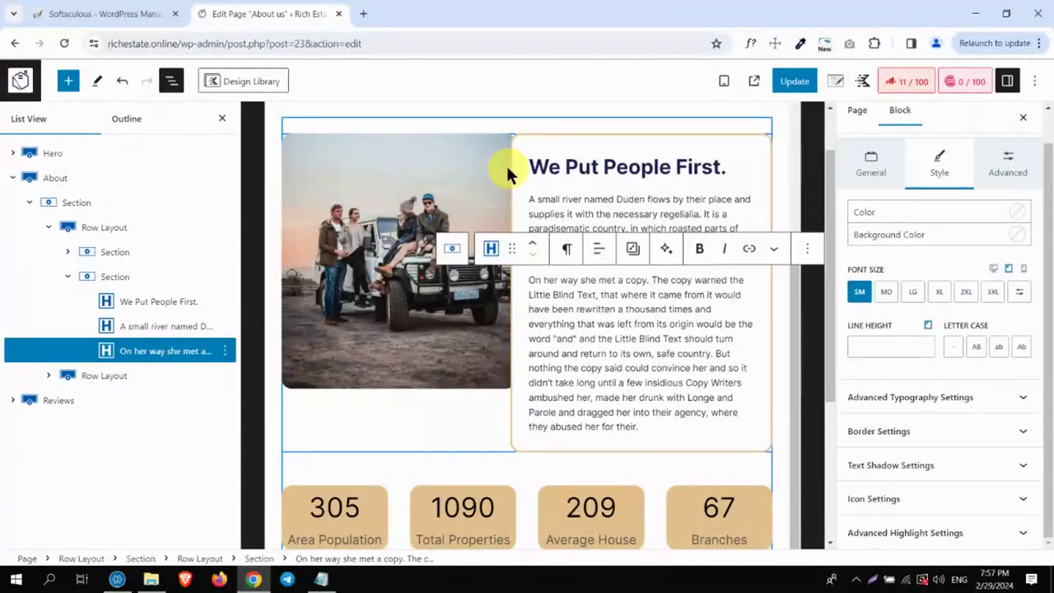
Set the tablet vertical alignment of the section holding the group photo to middle
left_click(115, 252)
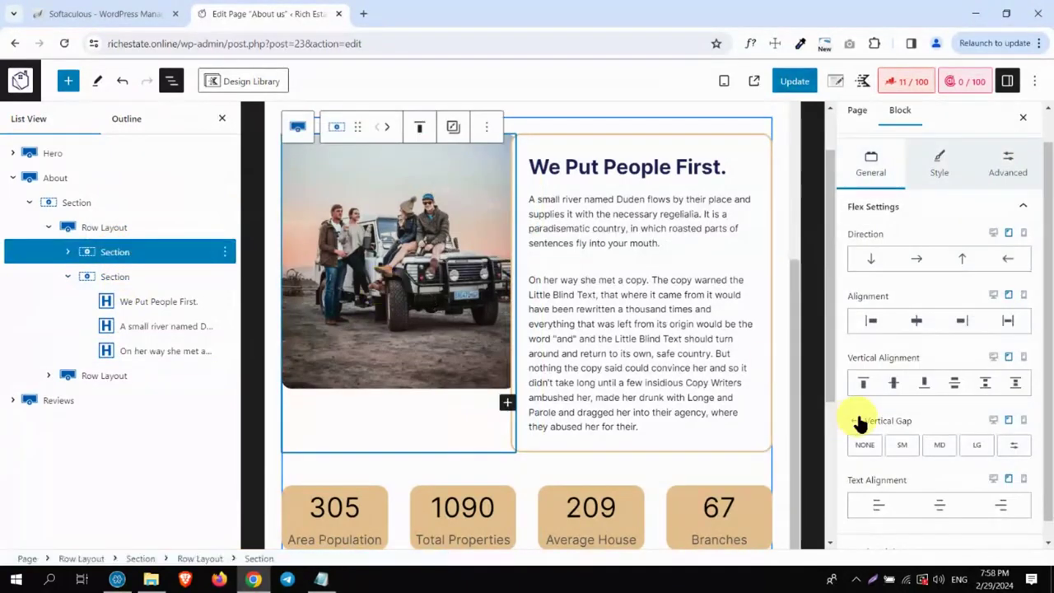
left_click(894, 384)
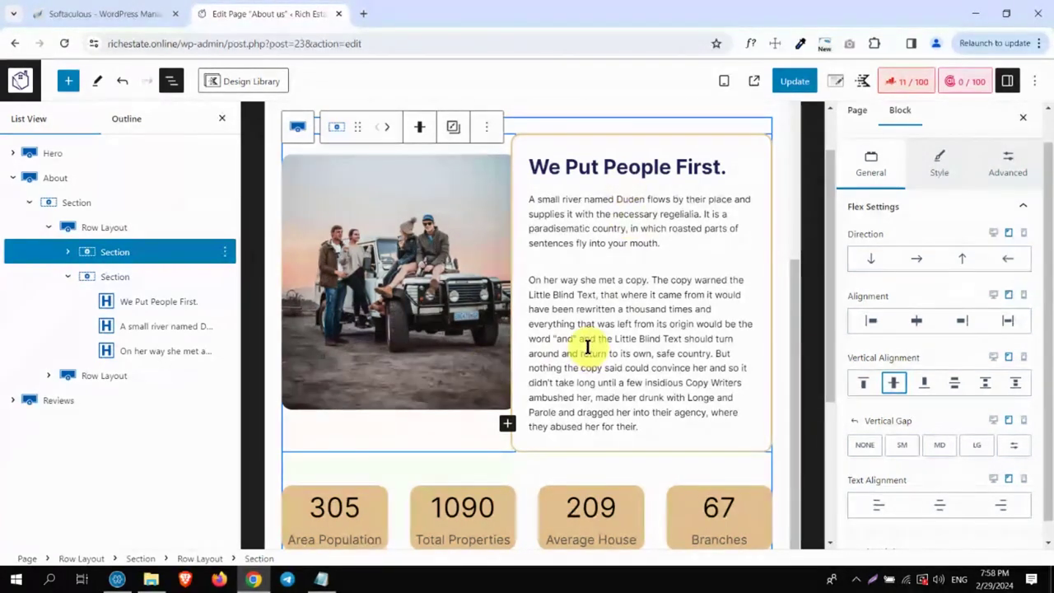
Look through the flex and background settings of the "We Put People First." text section
left_click(115, 278)
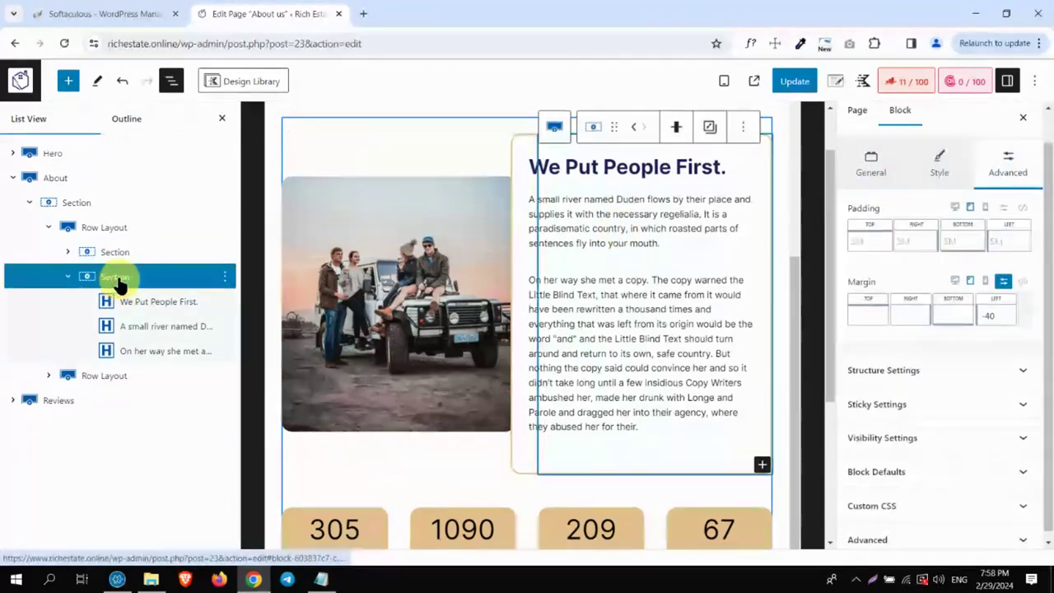
left_click(871, 167)
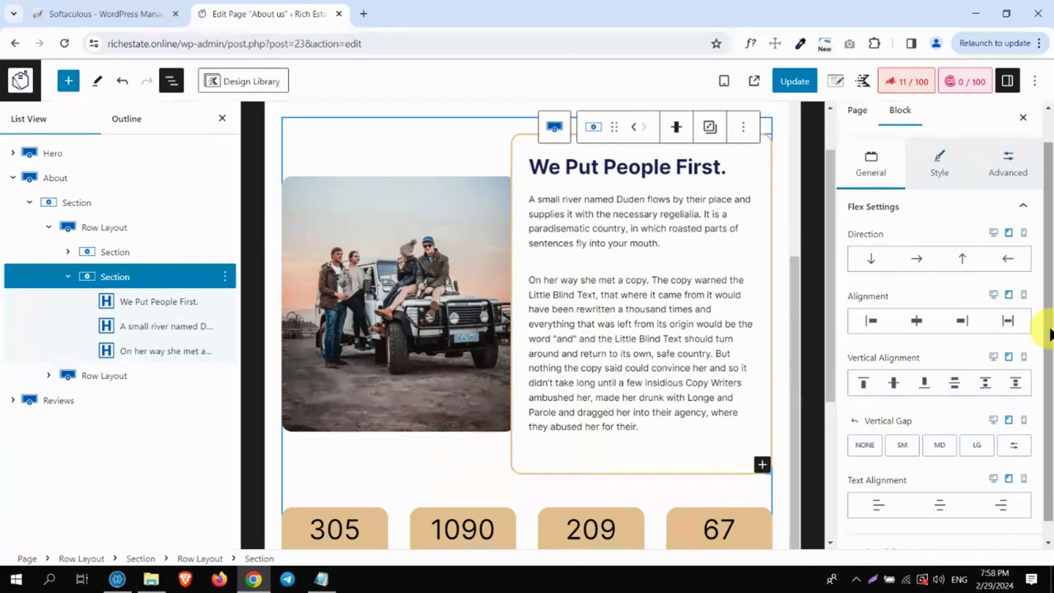
scroll(1029, 334, "up", 1)
left_click(942, 210)
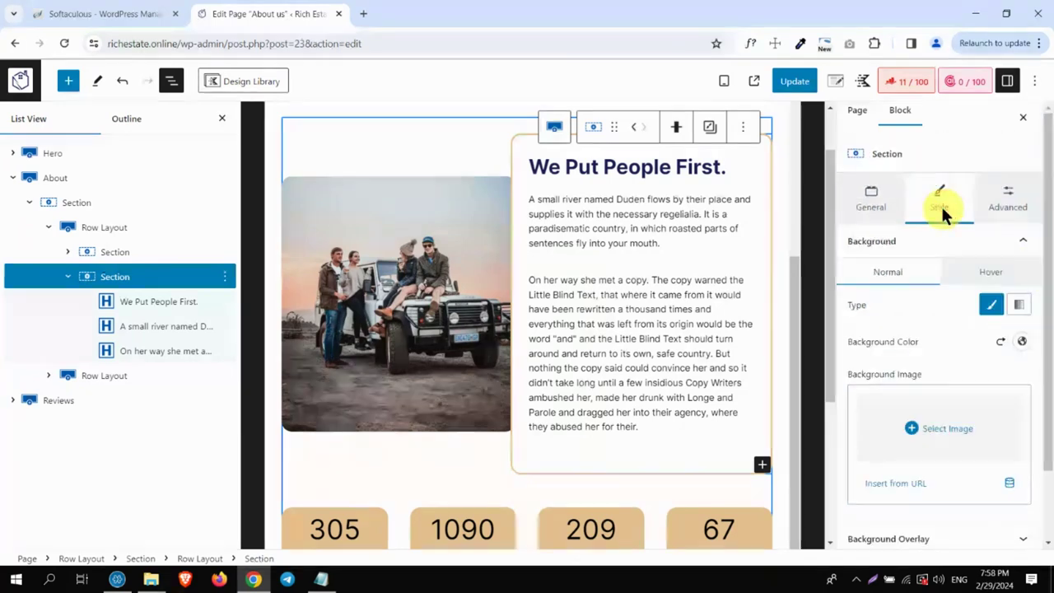
left_click(875, 206)
scroll(1043, 395, "down", 1)
scroll(1026, 242, "up", 1)
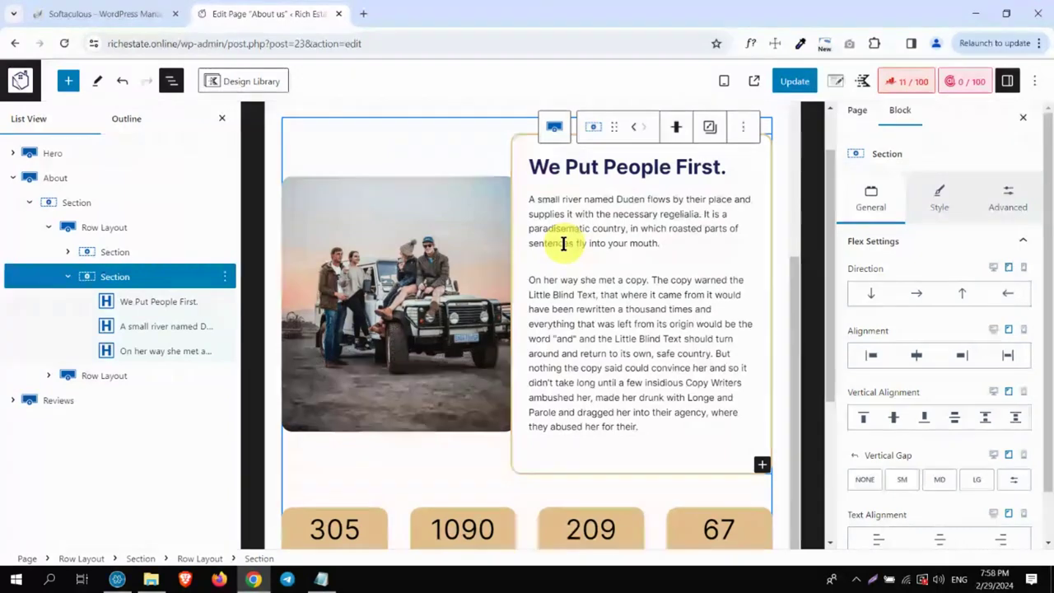
left_click(115, 278)
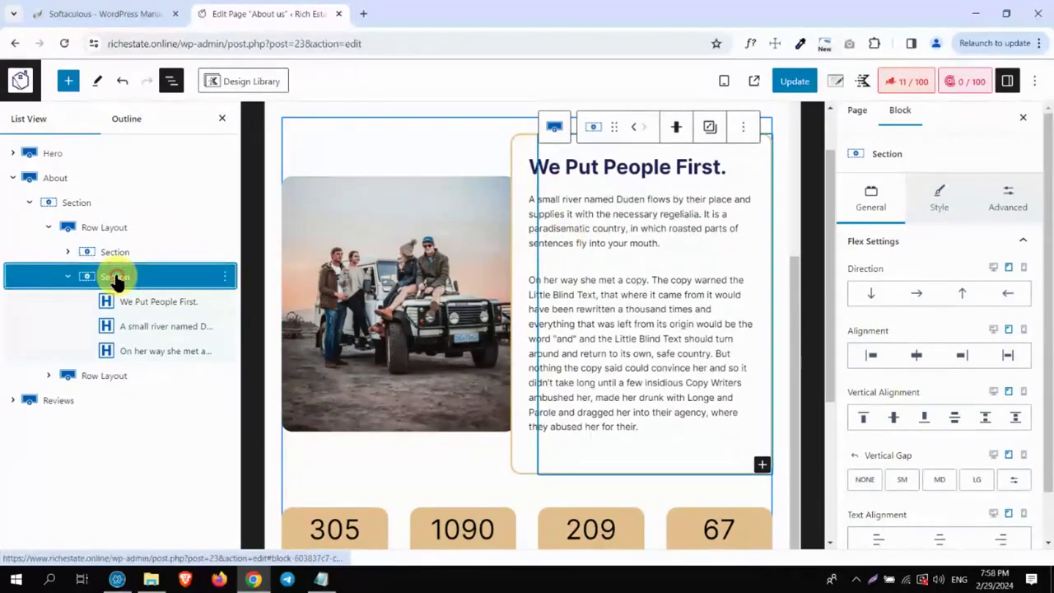
Try the stacked tablet layout on the row layout that holds the group photo and text, and check the page
left_click(106, 228)
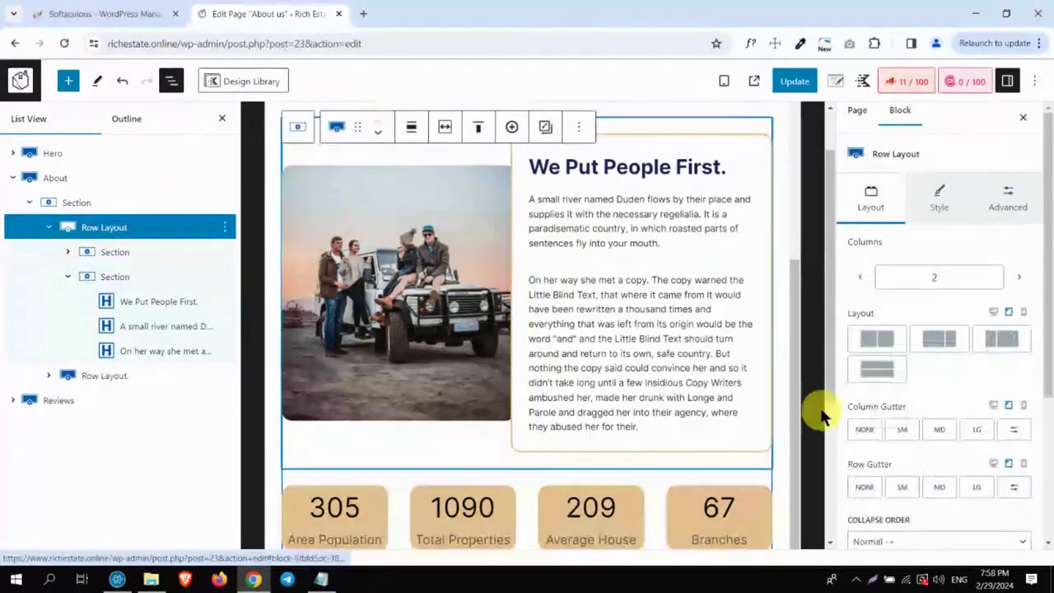
left_click(875, 369)
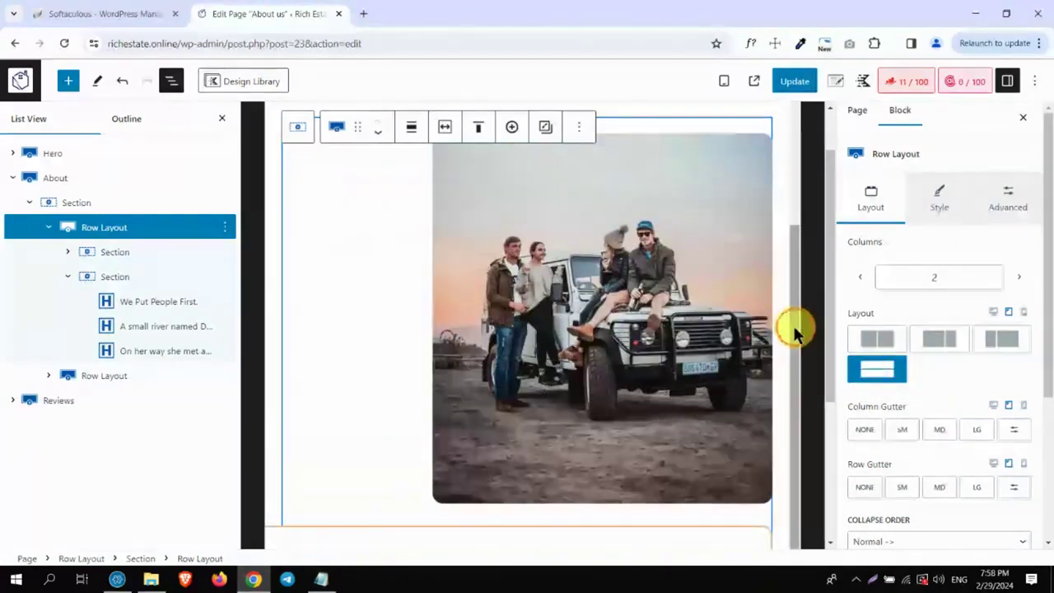
mouse_move(795, 329)
left_mouse_down()
mouse_move(805, 475)
mouse_move(783, 345)
left_mouse_up()
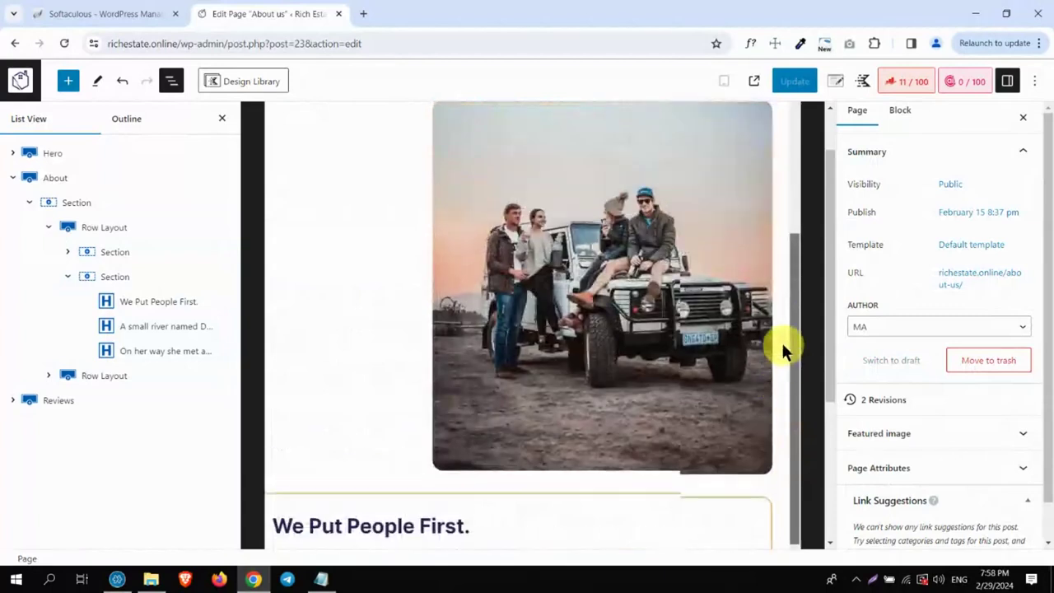
left_click(1007, 80)
left_click(1006, 79)
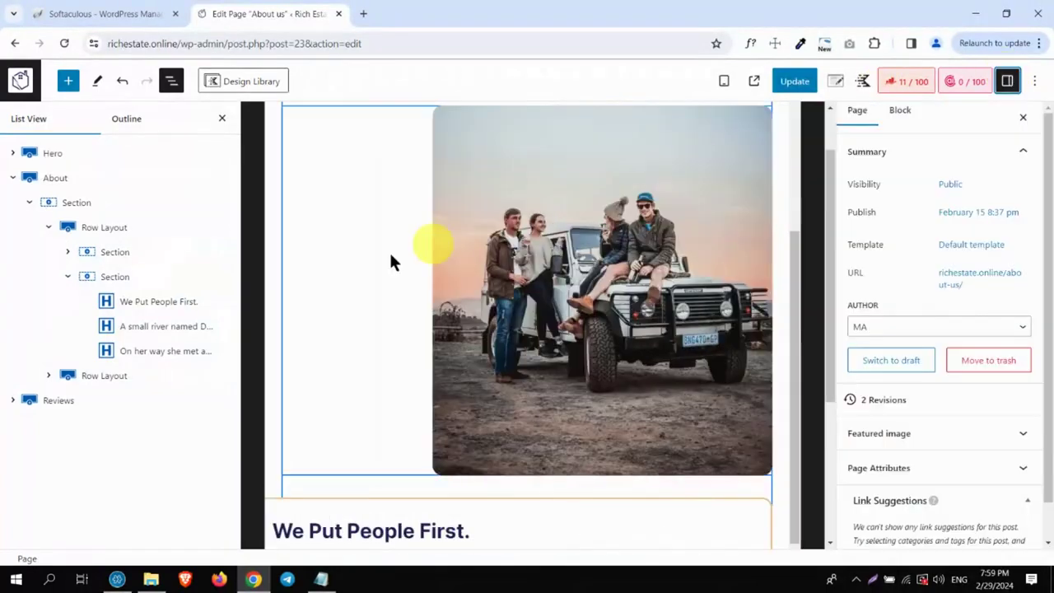
Compare the uneven two-column tablet layouts for the photo and text row and settle on two equal columns
left_click(105, 228)
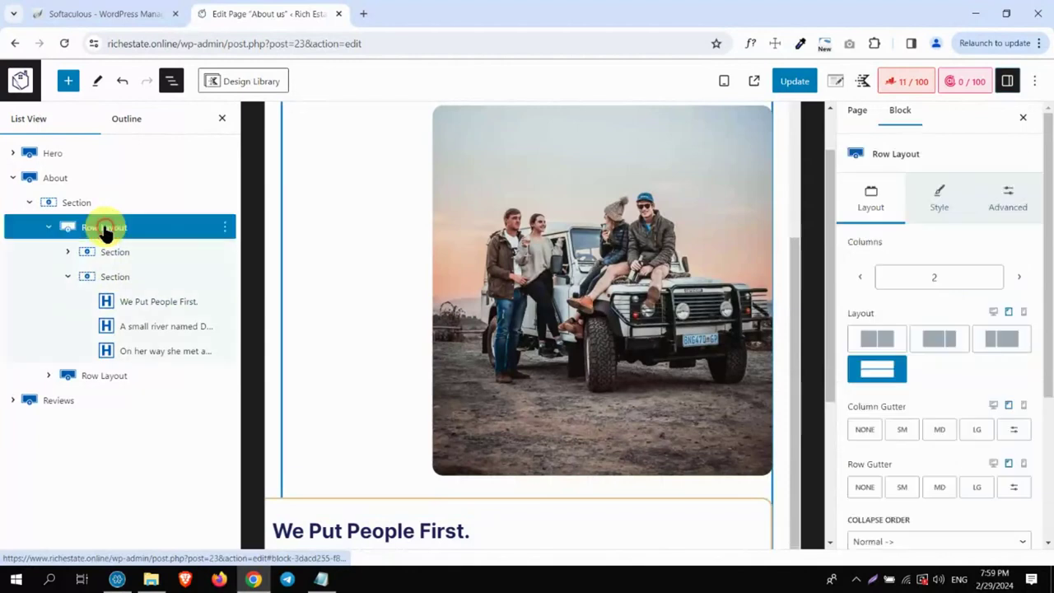
left_click(885, 340)
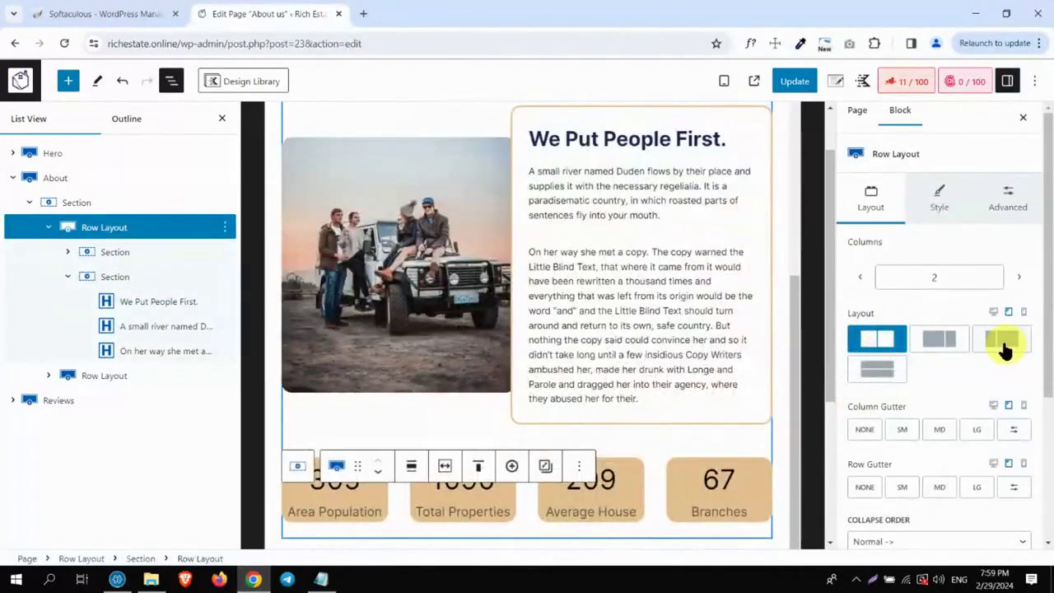
left_click(1001, 342)
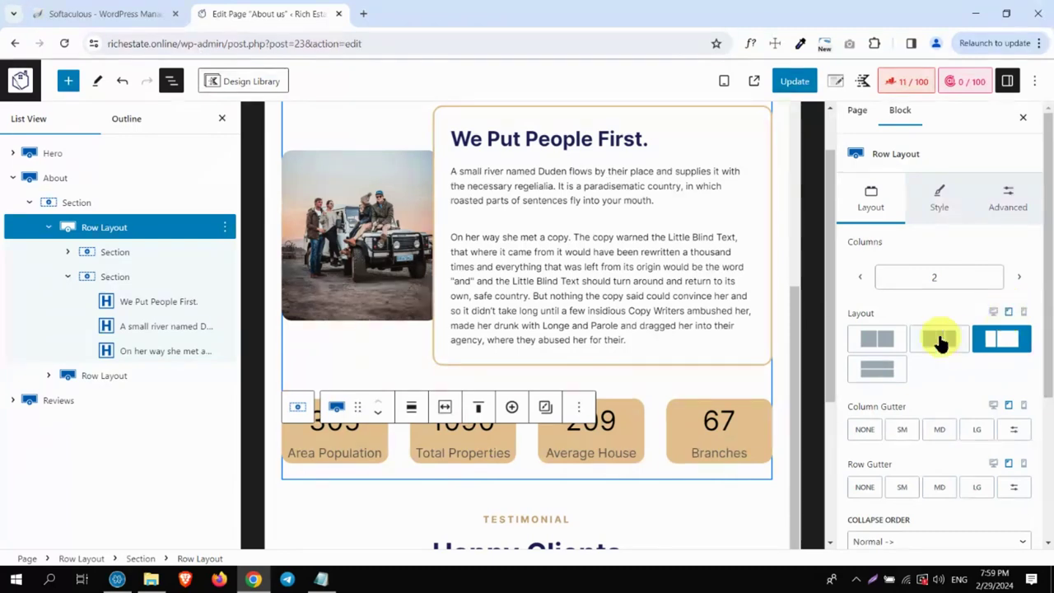
left_click(939, 340)
left_click(1018, 340)
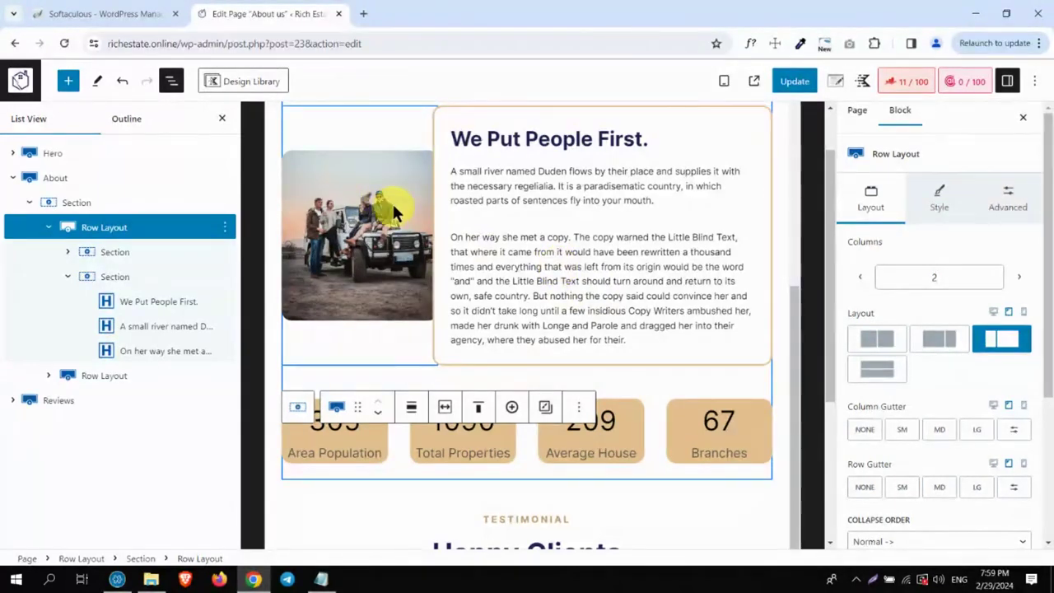
left_click(882, 338)
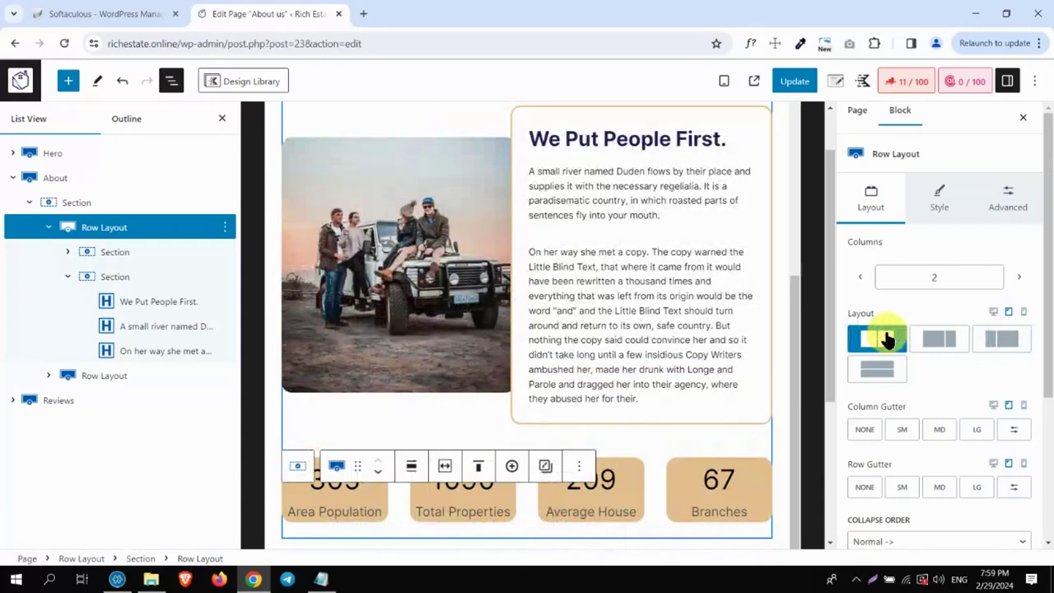
Set the tablet font size of the title in the Area Population counter to MD
left_click_drag(789, 316, 798, 407)
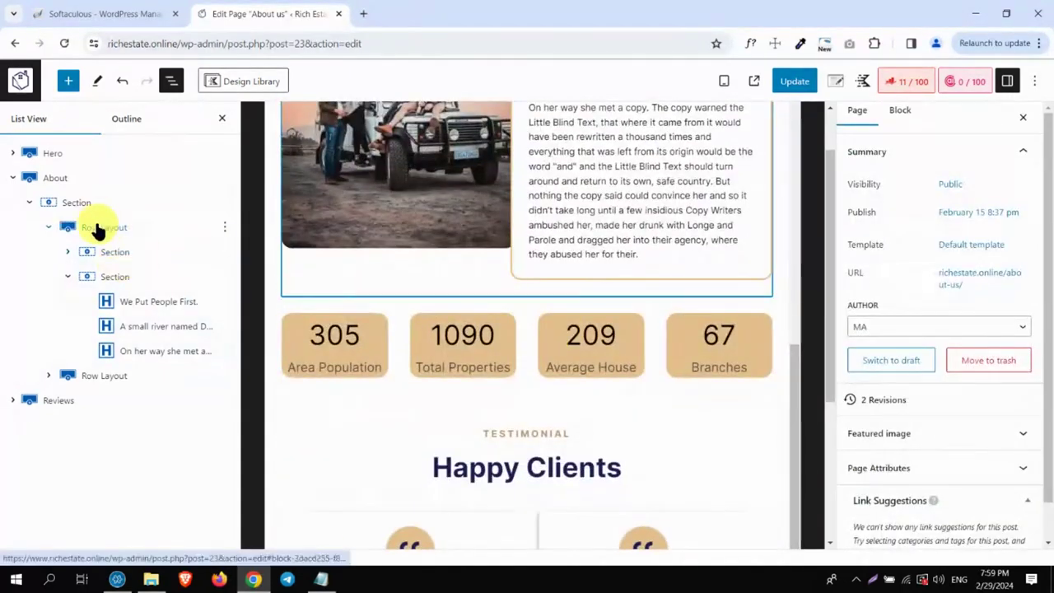
left_click(94, 376)
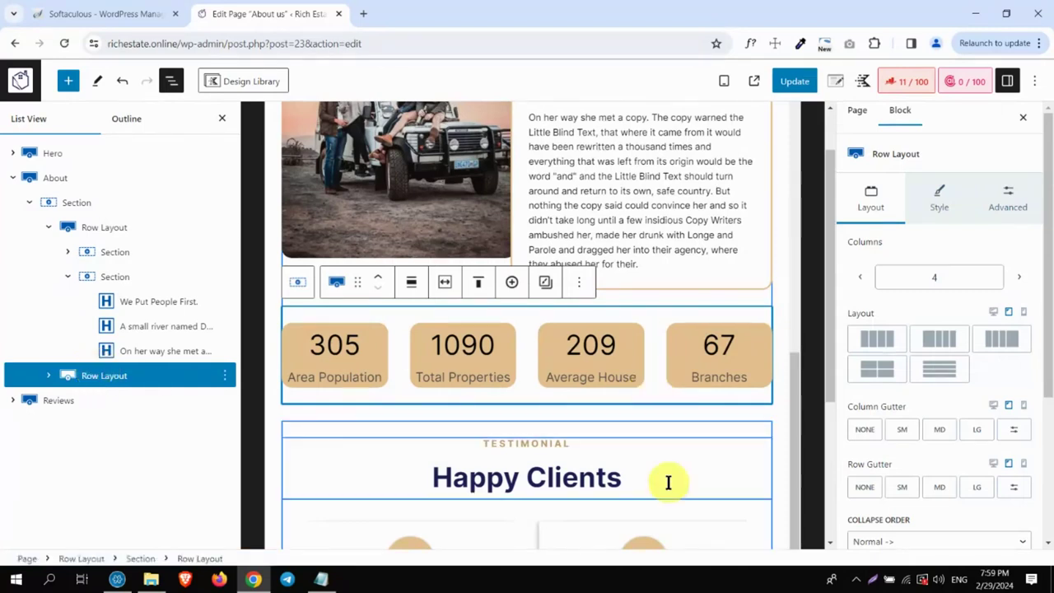
left_click(339, 346)
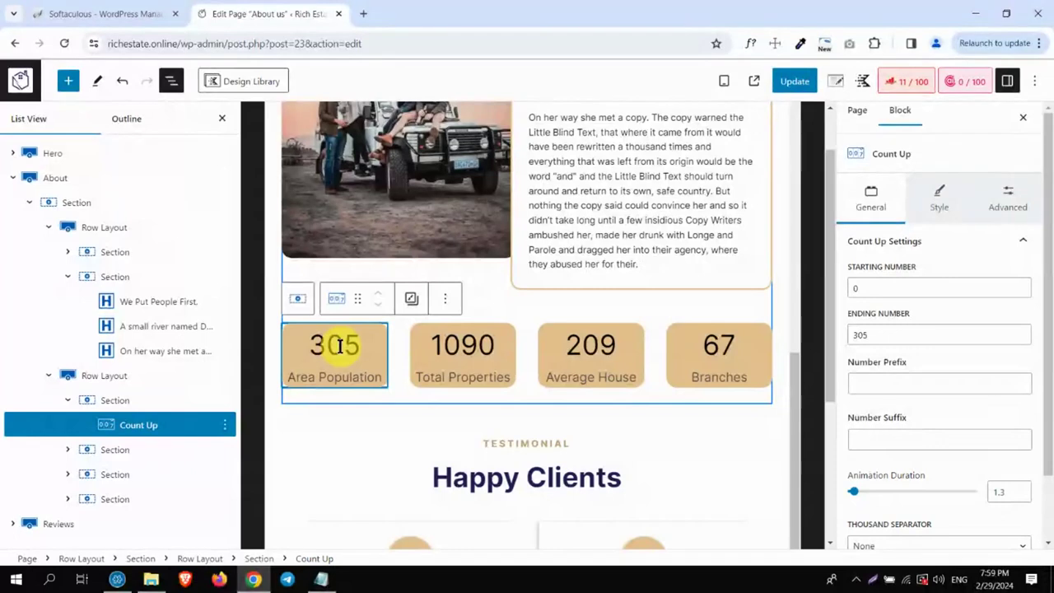
left_click(945, 202)
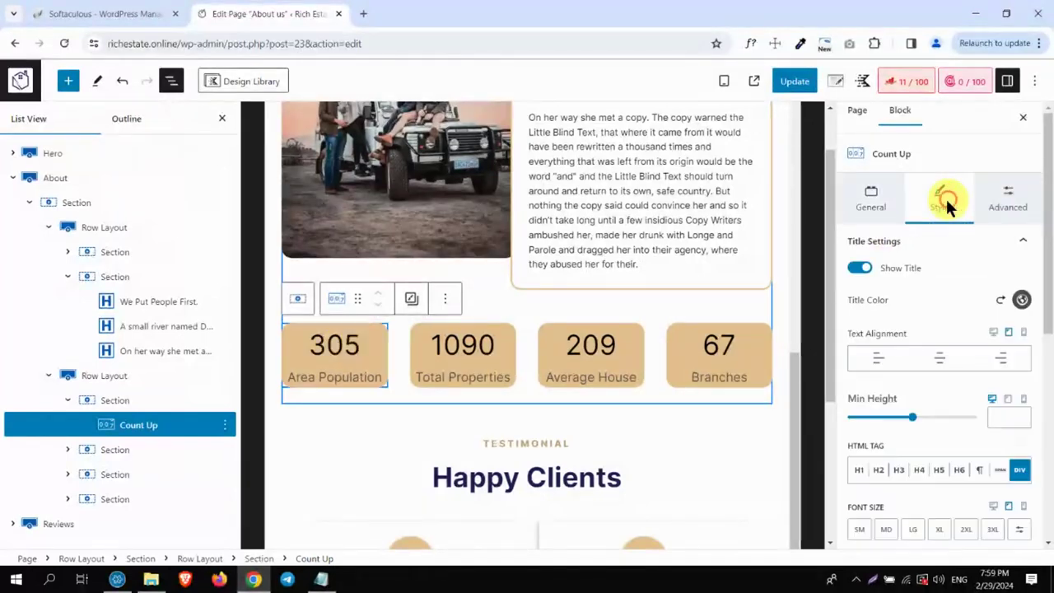
left_click(303, 384)
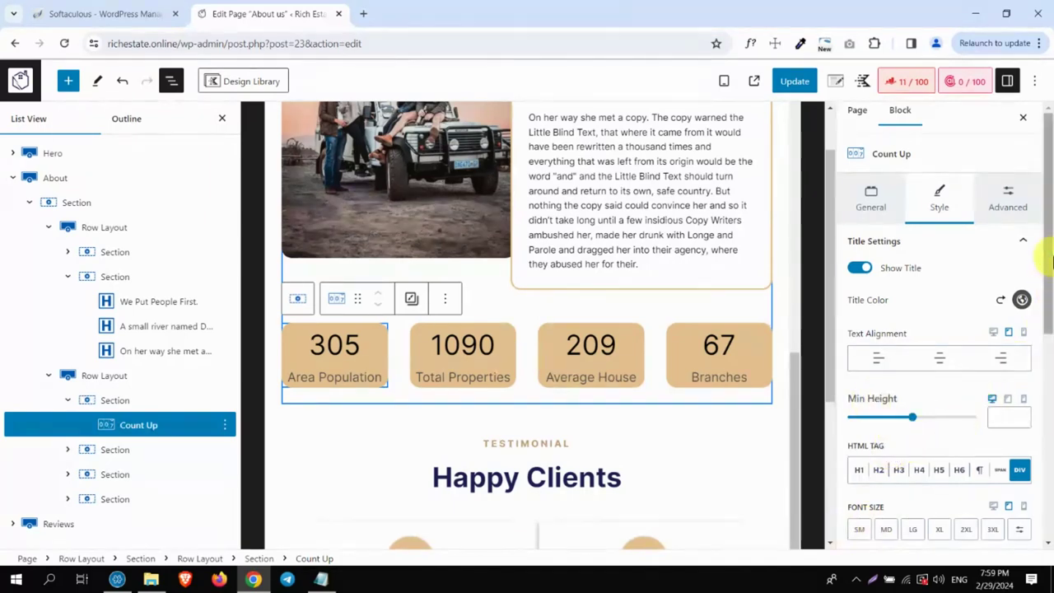
scroll(1043, 354, "down", 2)
left_click(884, 407)
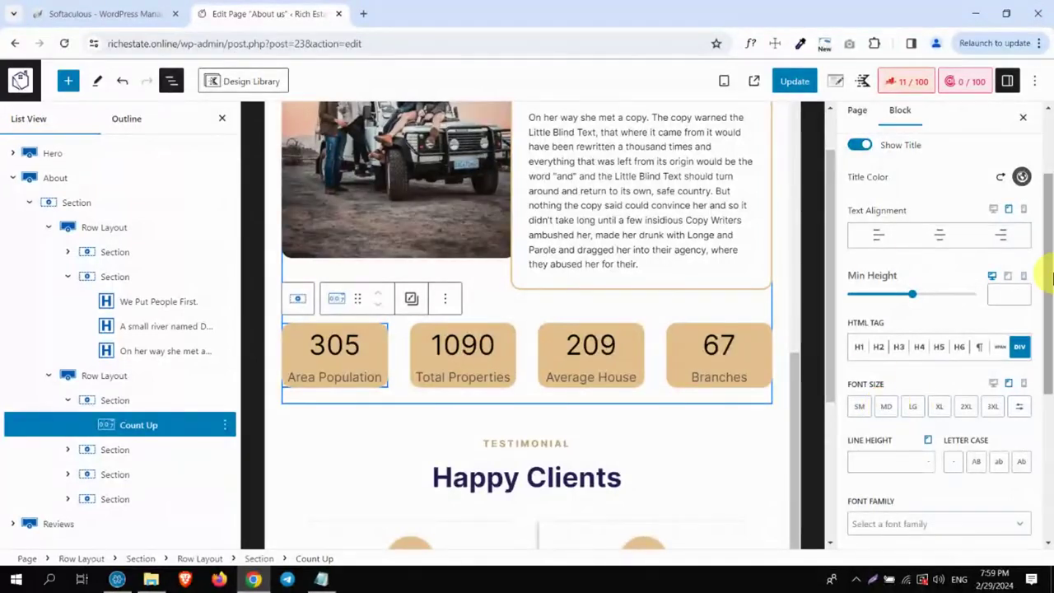
mouse_move(1049, 279)
left_mouse_down()
mouse_move(1048, 243)
mouse_move(1045, 259)
left_mouse_up()
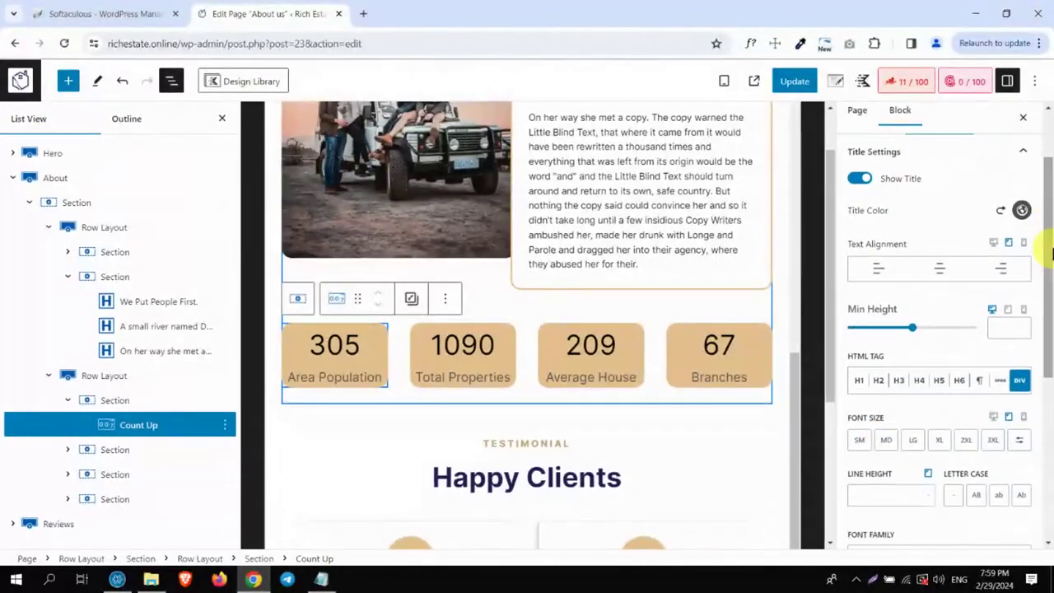
left_click(859, 441)
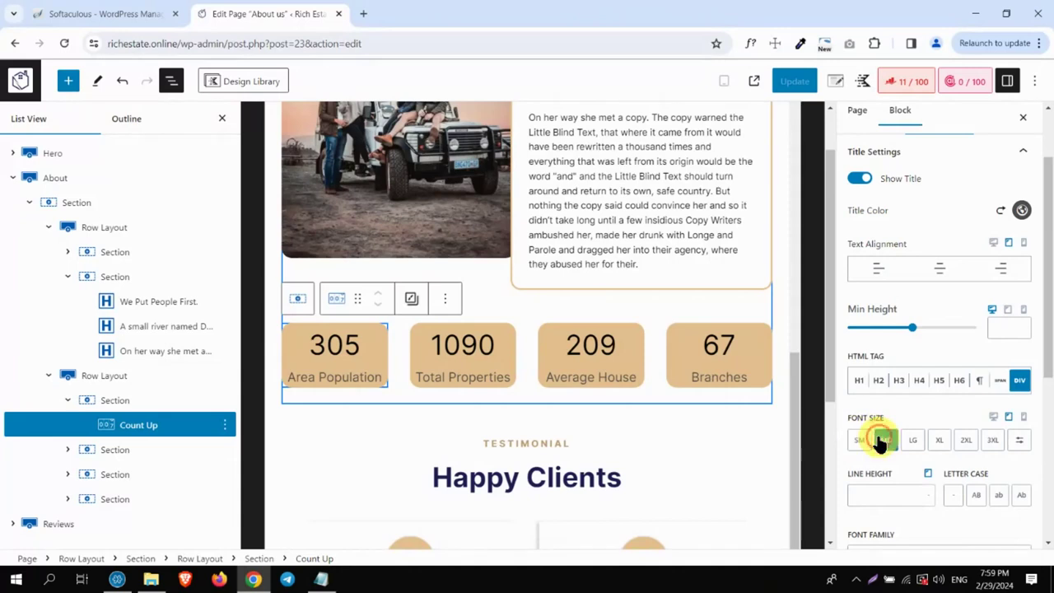
left_click(882, 441)
Set the tablet font size of the number in the Area Population counter to SM
left_click_drag(1051, 388, 1029, 536)
left_click(1025, 538)
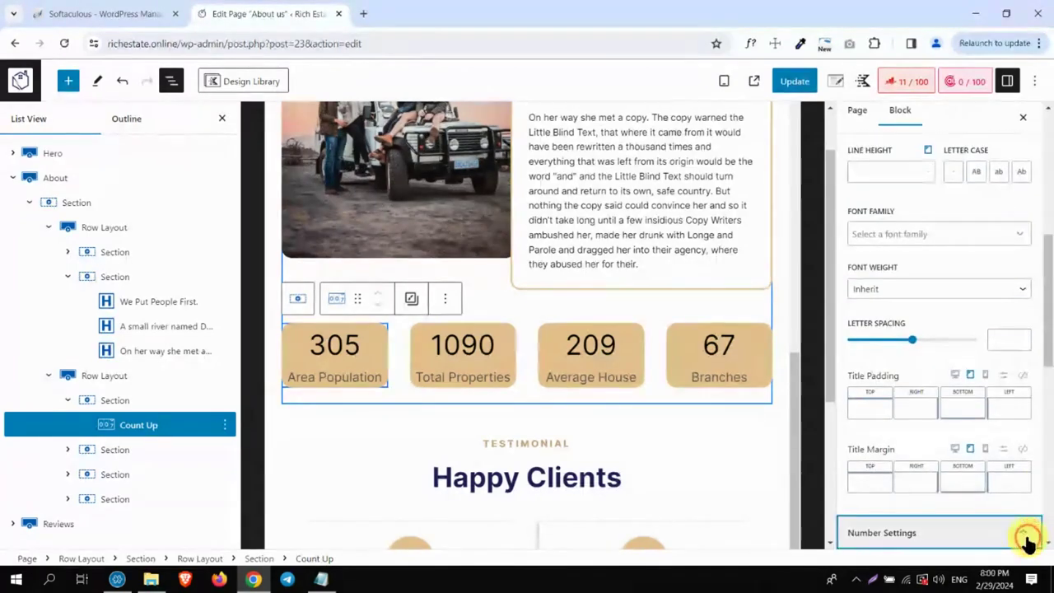
scroll(1052, 471, "down", 3)
scroll(1051, 471, "up", 1)
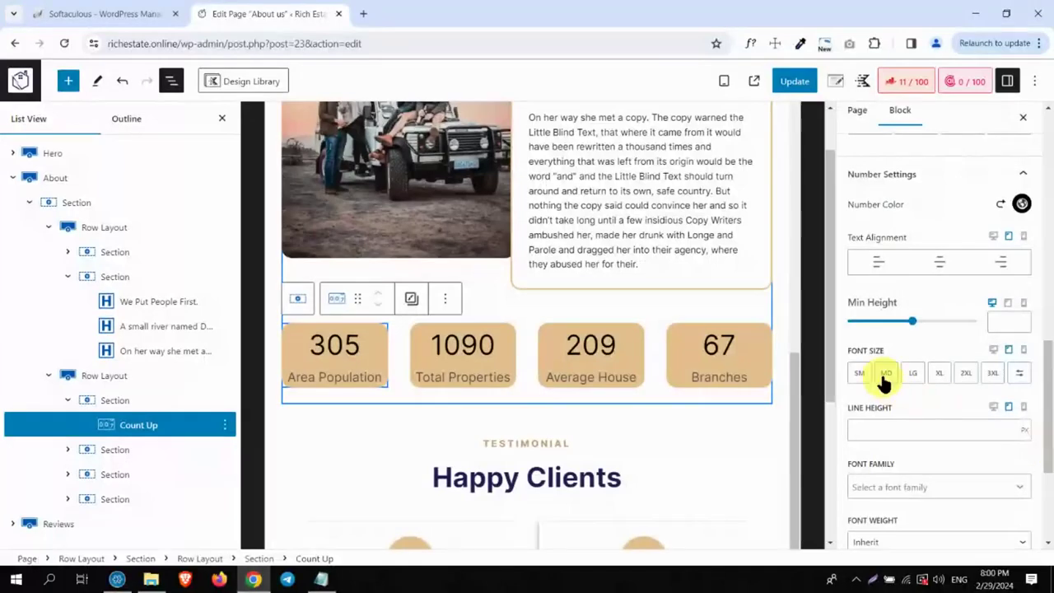
left_click(855, 372)
left_click(914, 374)
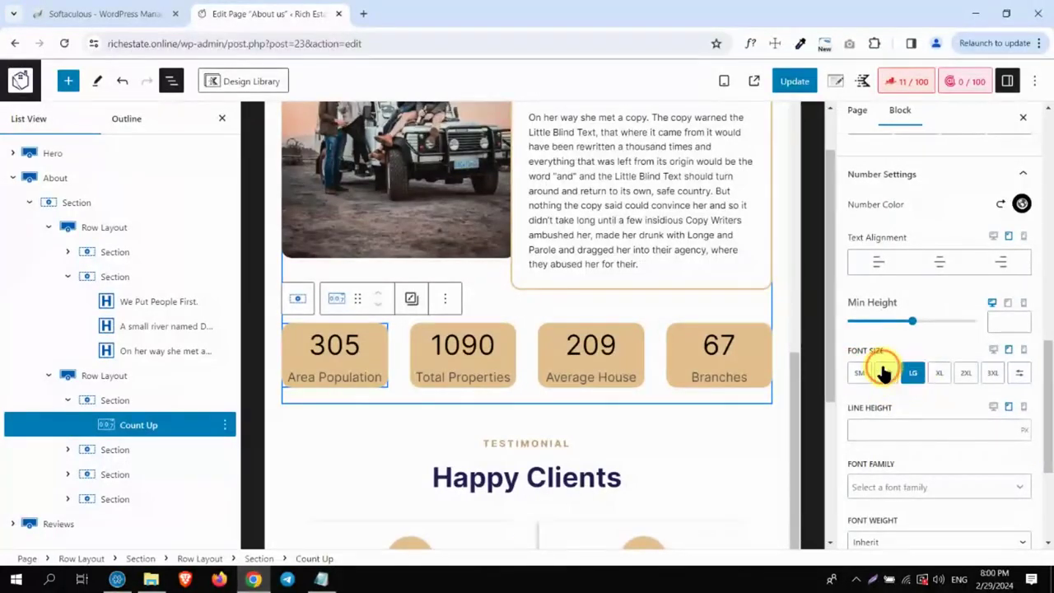
left_click(884, 372)
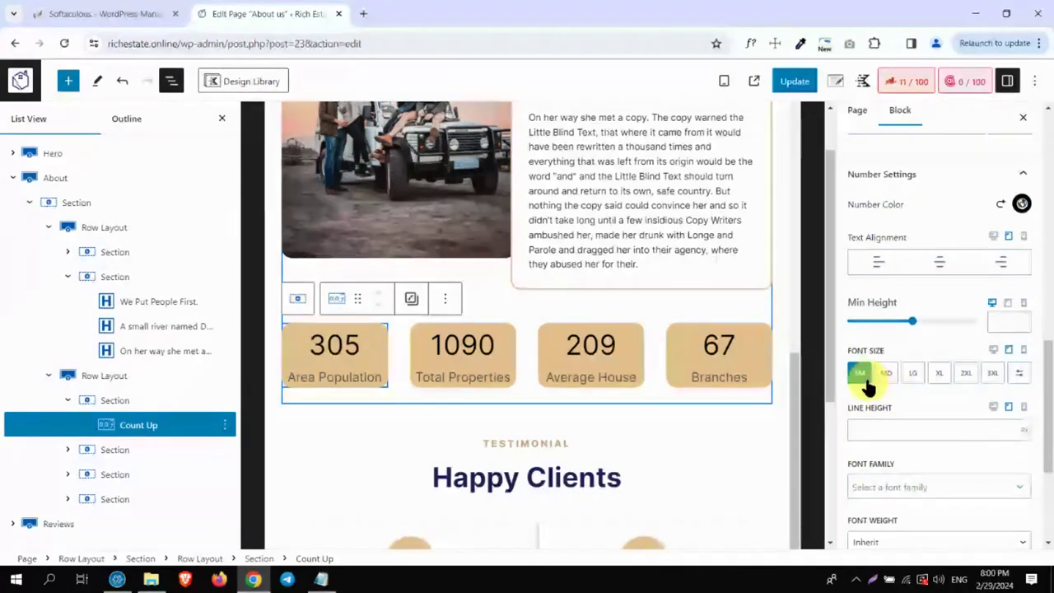
Update the About us page, reload the editor and return to the counters in the Tablet preview
left_click(795, 82)
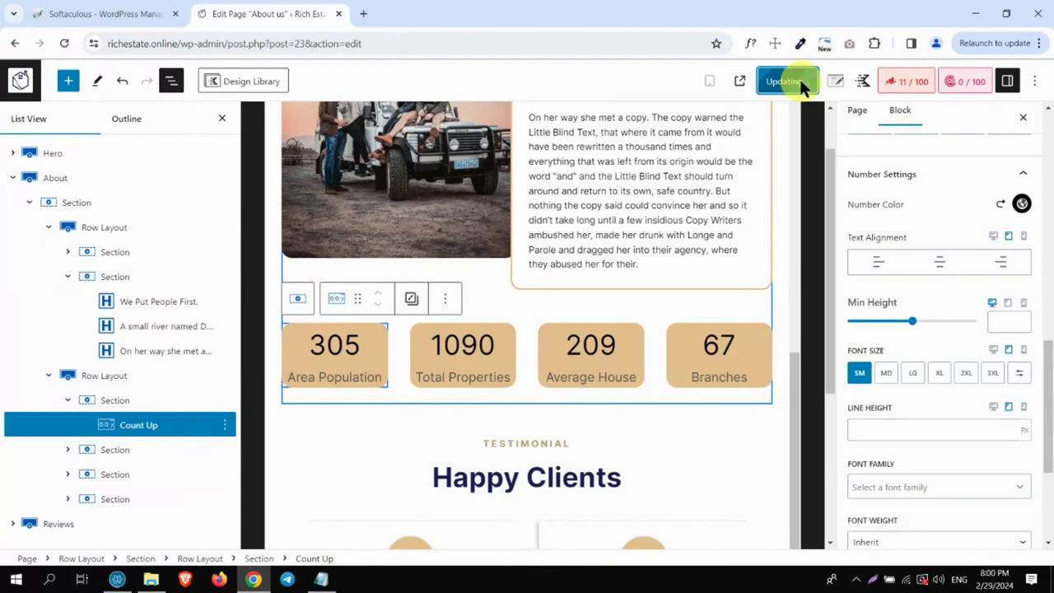
left_click(66, 43)
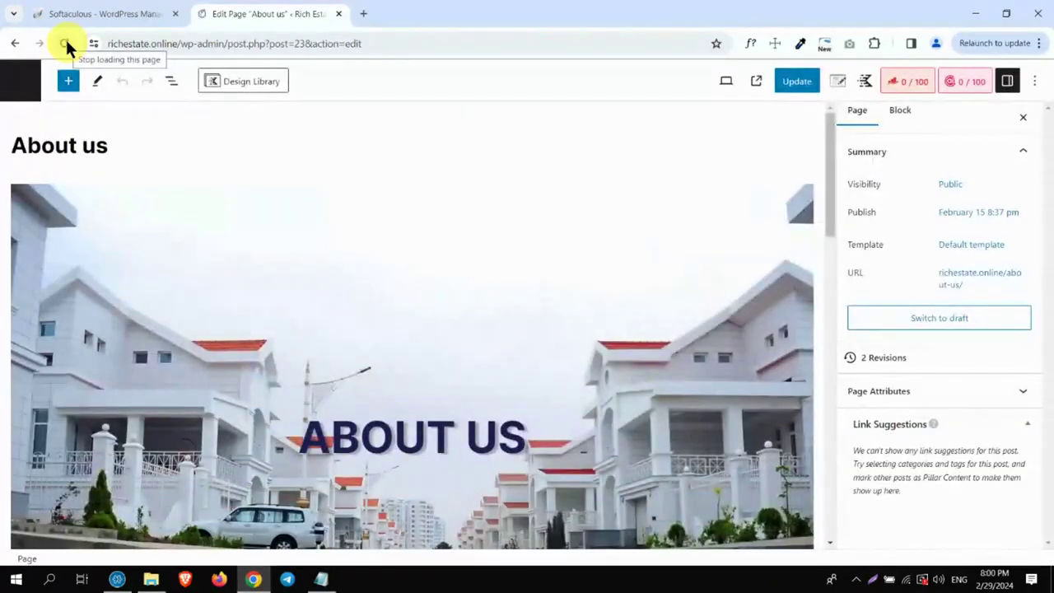
left_click(725, 80)
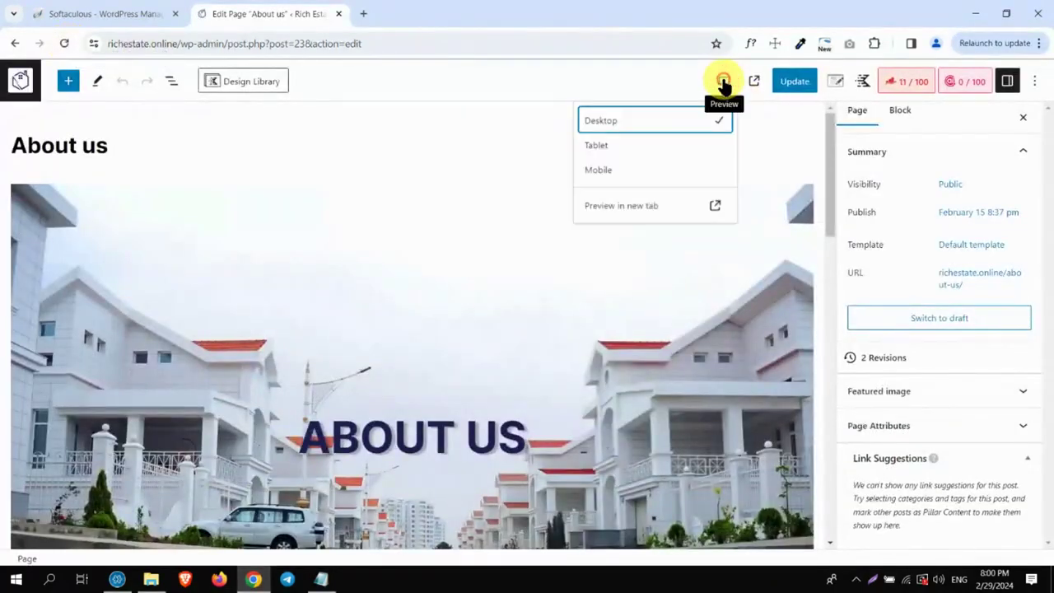
left_click(631, 156)
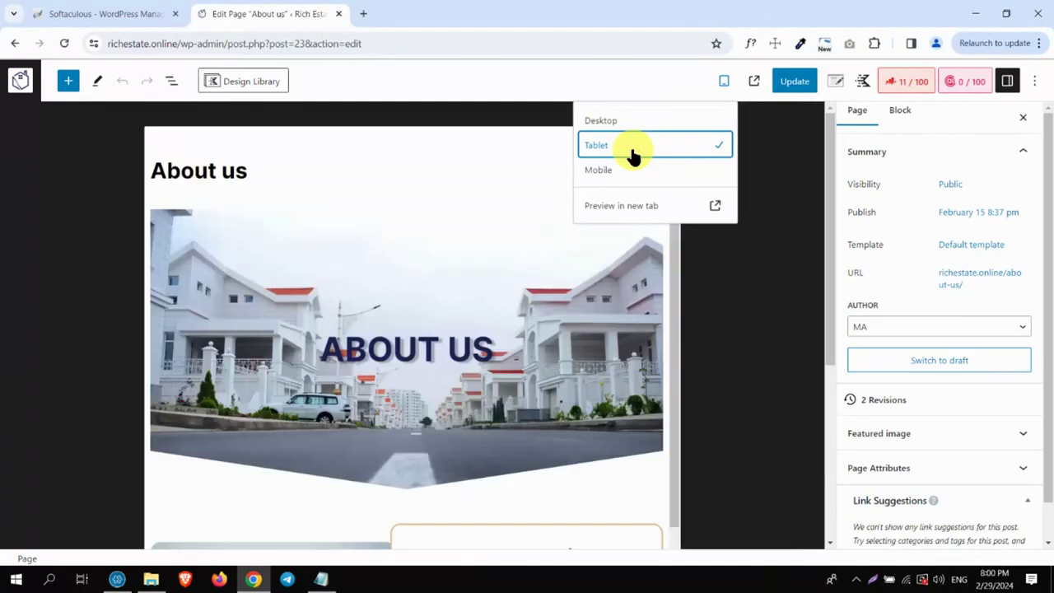
left_click_drag(673, 271, 658, 576)
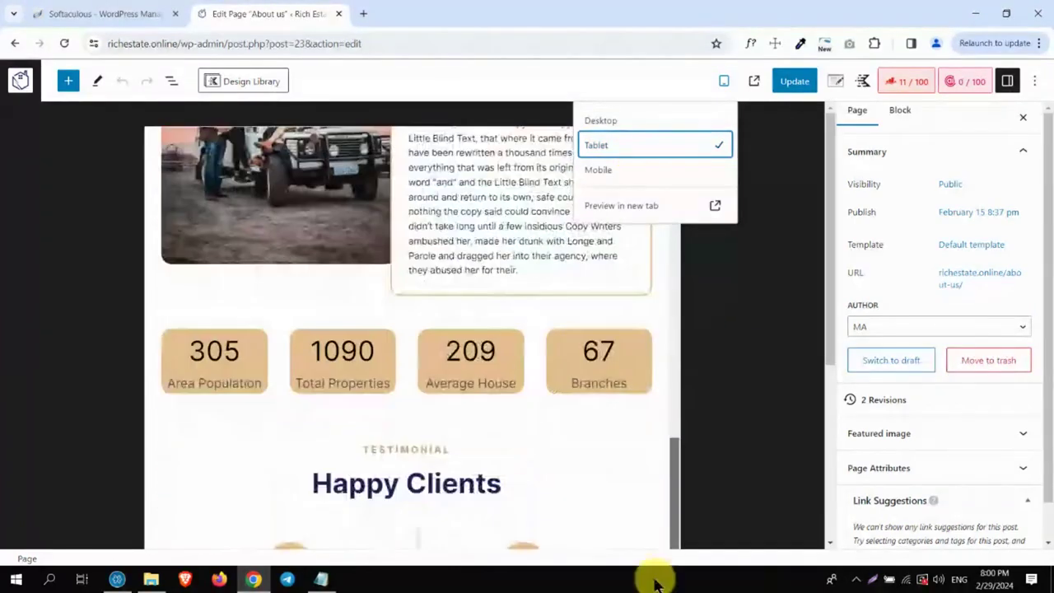
Try other tablet font sizes for the title of the Area Population counter and settle on MD
left_click(216, 351)
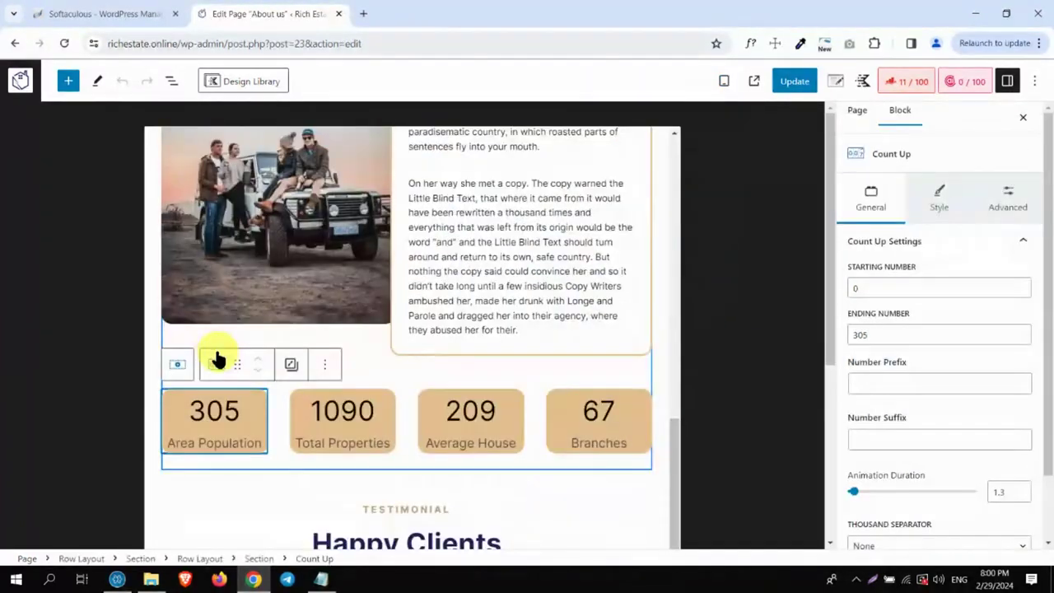
left_click(941, 196)
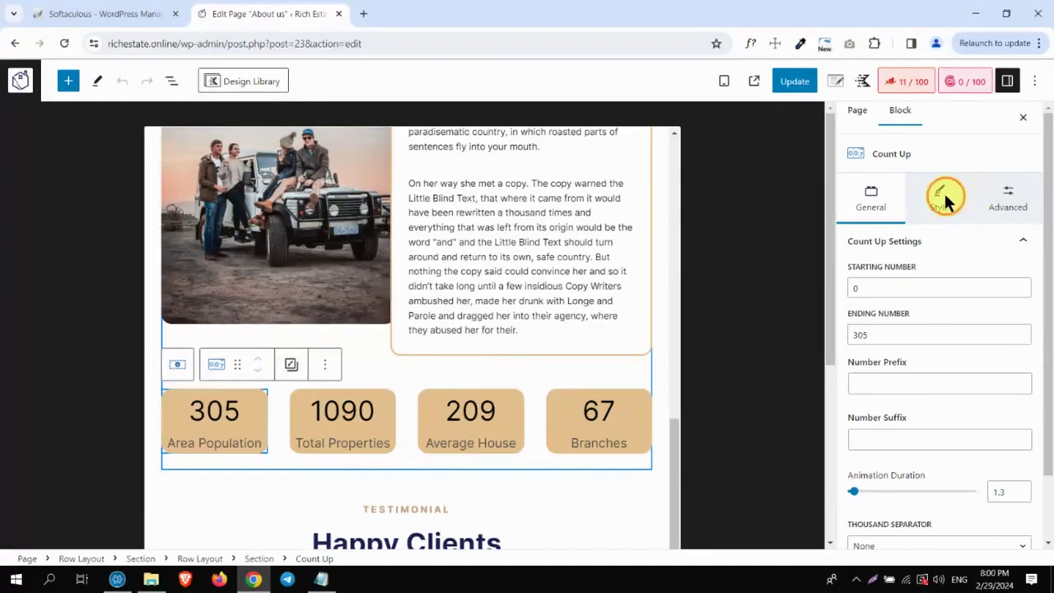
left_click_drag(1045, 210, 1049, 331)
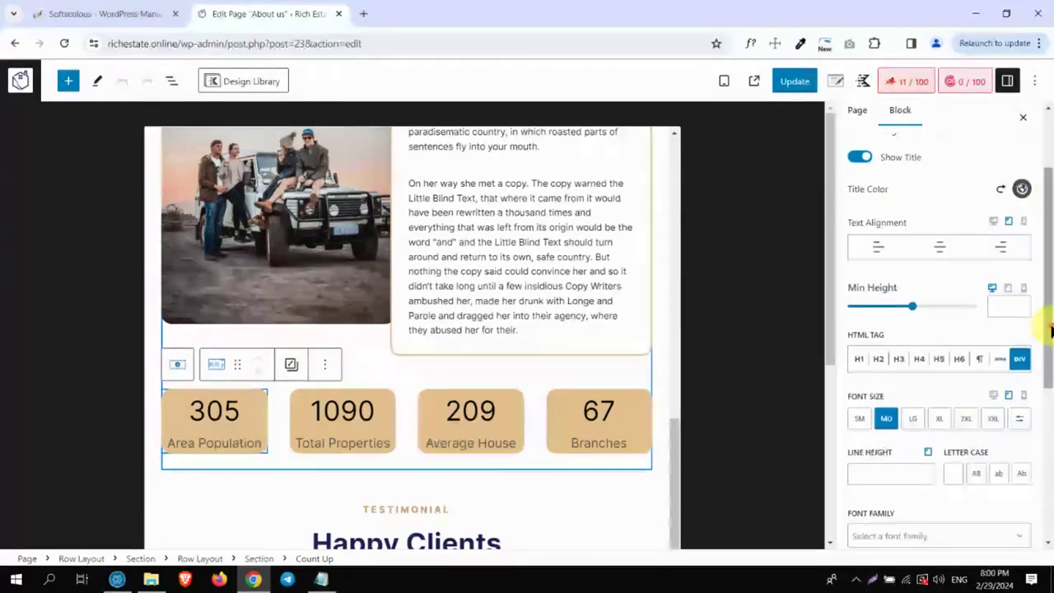
left_click(912, 419)
left_click(879, 420)
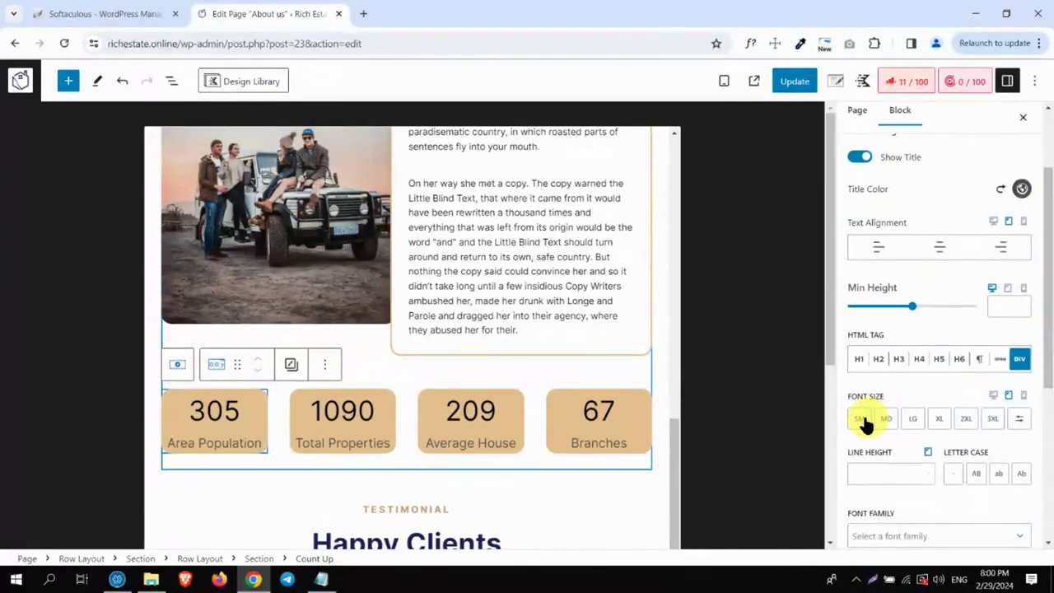
left_click(877, 420)
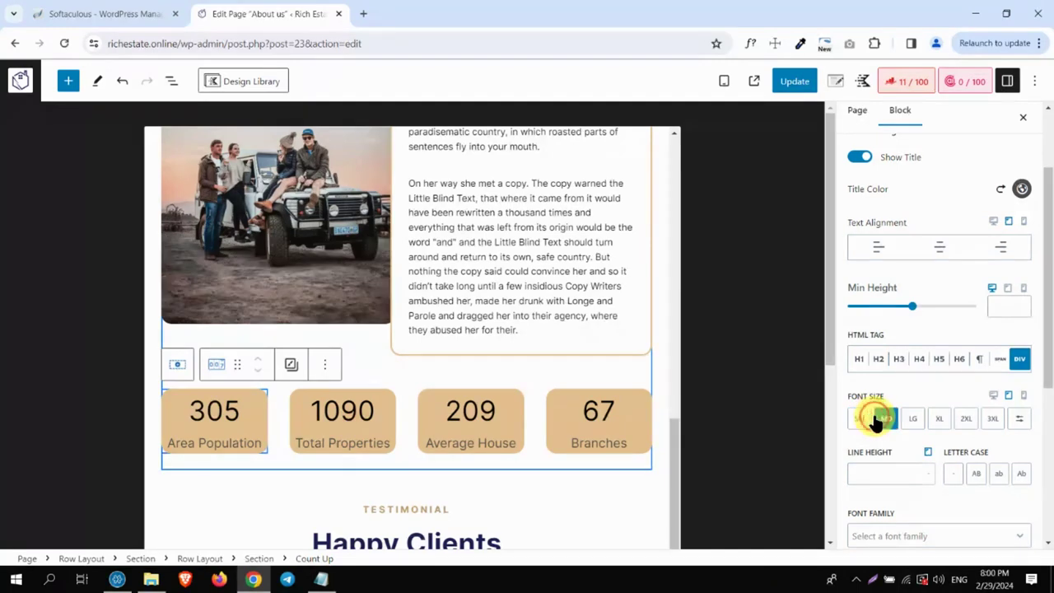
Review the remaining text settings of the Area Population counter and the Happy Clients testimonials in the Tablet preview
left_click_drag(1042, 390, 1029, 486)
left_click(1001, 537)
left_click_drag(872, 298, 856, 325)
left_click_drag(674, 422, 676, 512)
left_click_drag(835, 336, 840, 510)
left_click(425, 302)
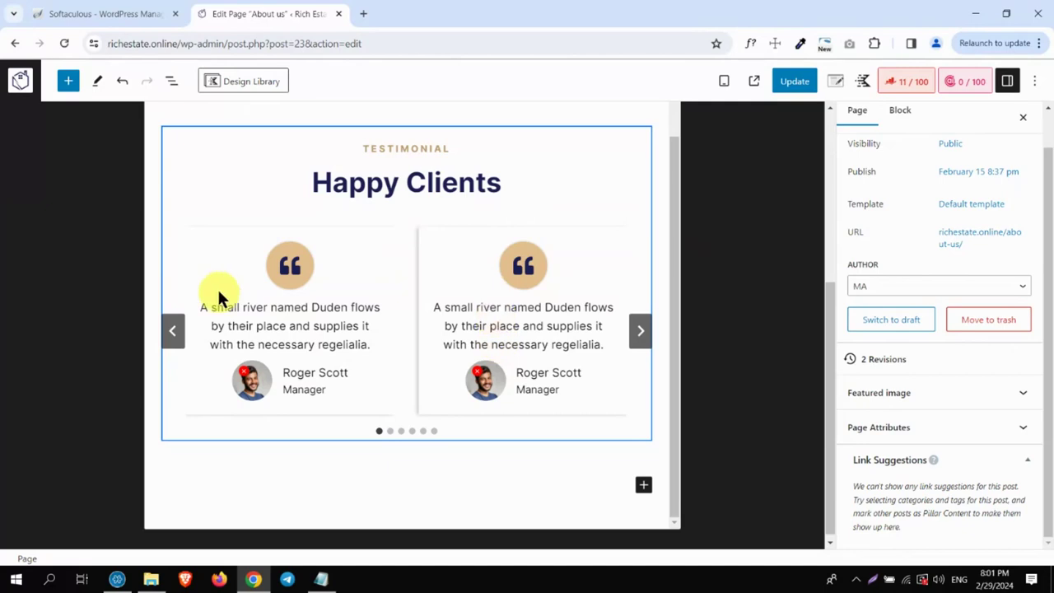
Switch the page preview to Mobile and return to the beginning of the About us page
left_click_drag(674, 455, 683, 71)
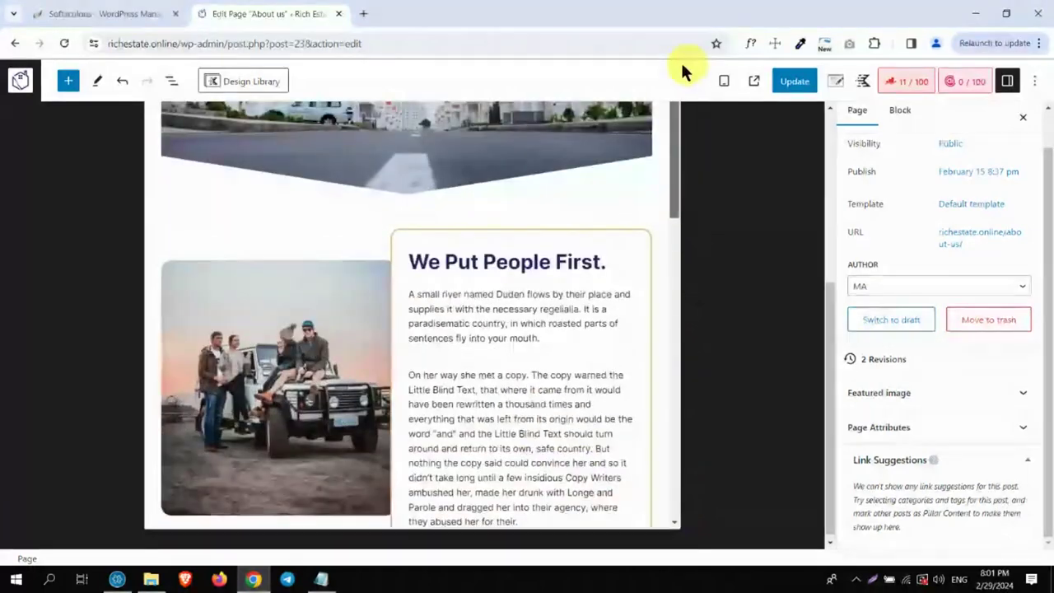
left_click(725, 83)
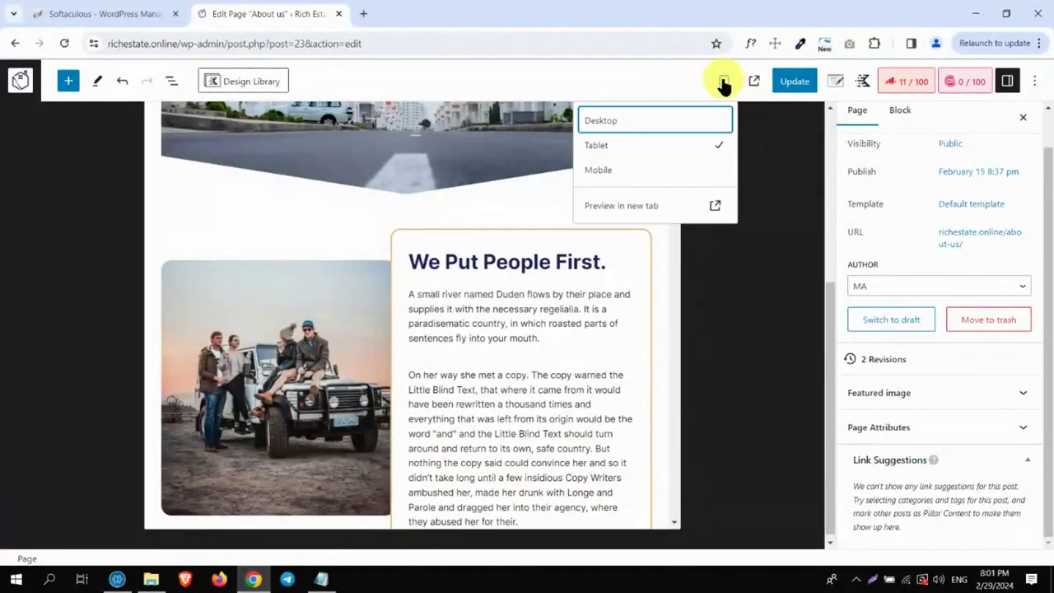
left_click(610, 170)
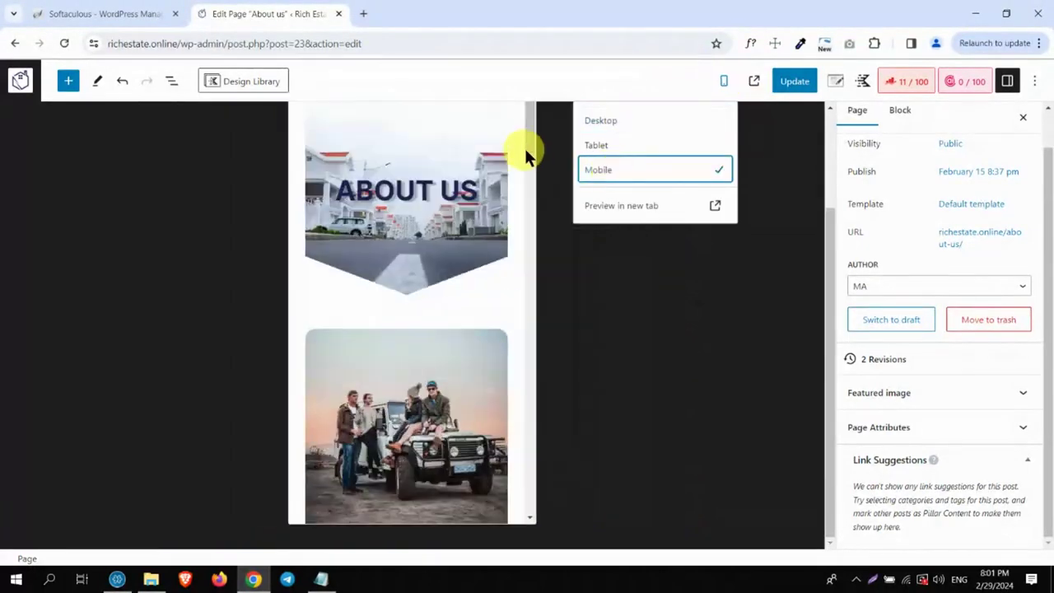
left_click_drag(829, 270, 771, 146)
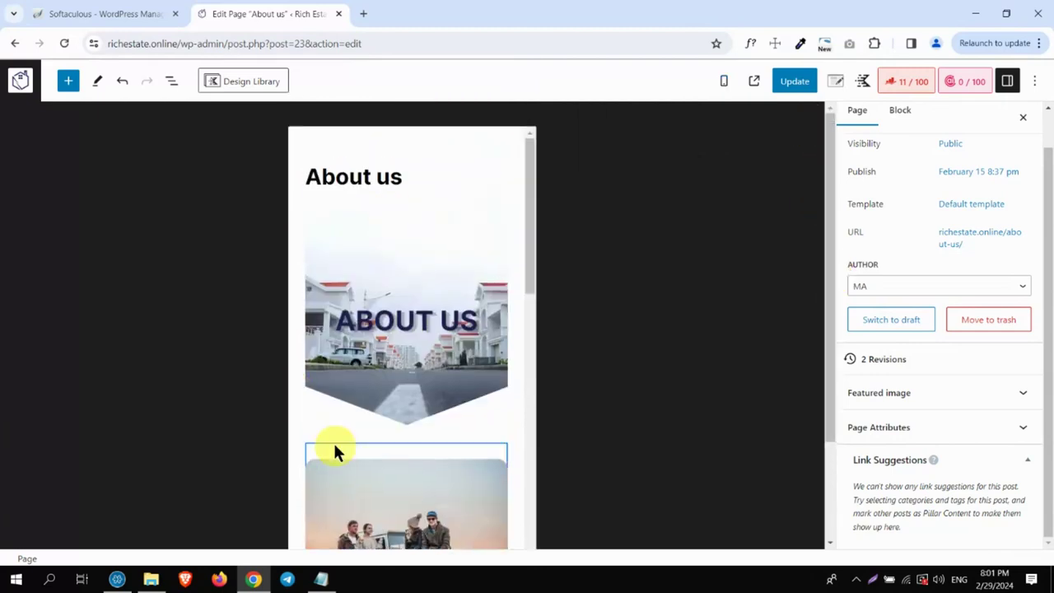
Set the mobile minimum height of the ABOUT US hero row to 50 VH
left_click(465, 249)
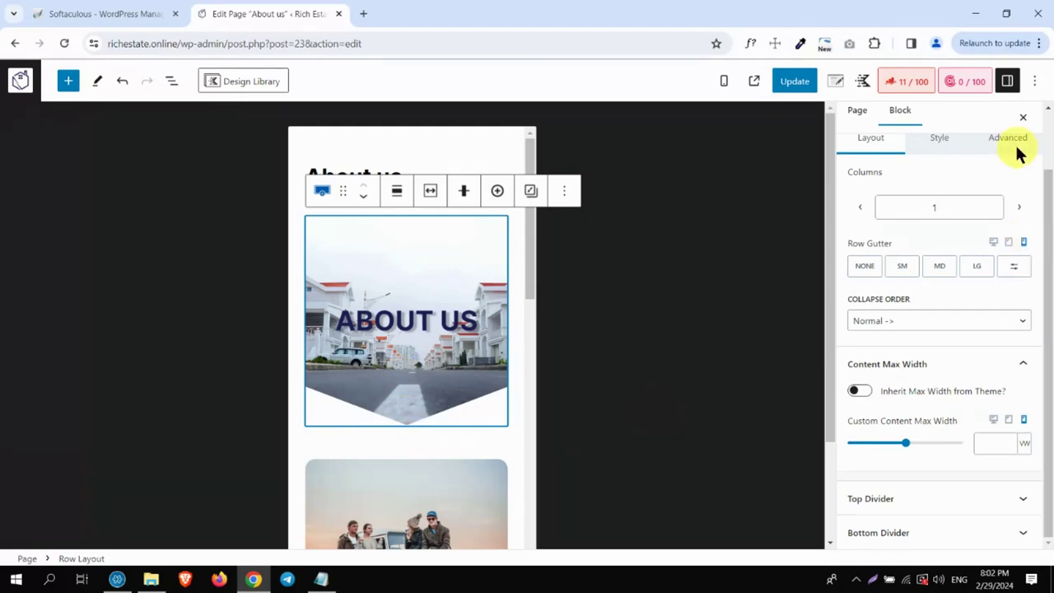
left_click(1042, 153)
left_click(1011, 198)
left_click(959, 416)
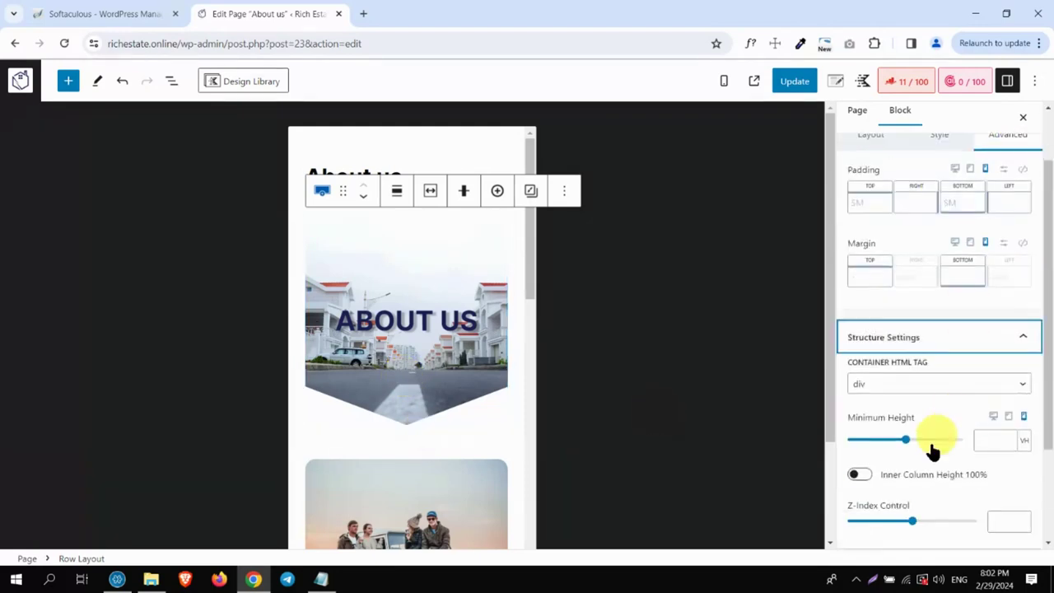
left_click(989, 434)
type("50")
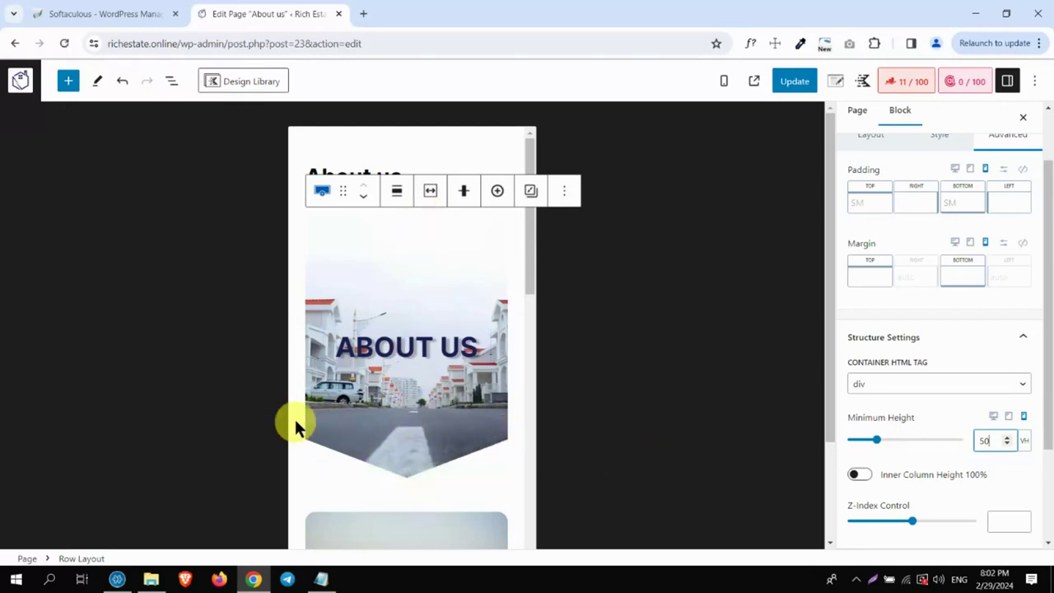
Set the mobile height of the hero row's bottom divider to 38 px and its width to 136%
left_click_drag(1047, 296, 1049, 448)
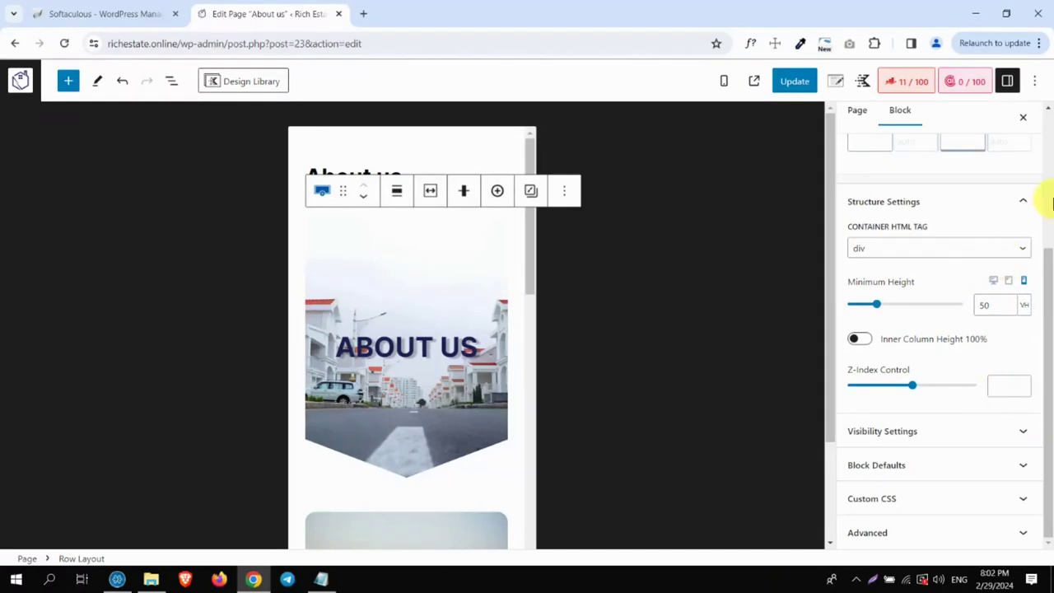
left_click(1047, 200)
left_click(871, 198)
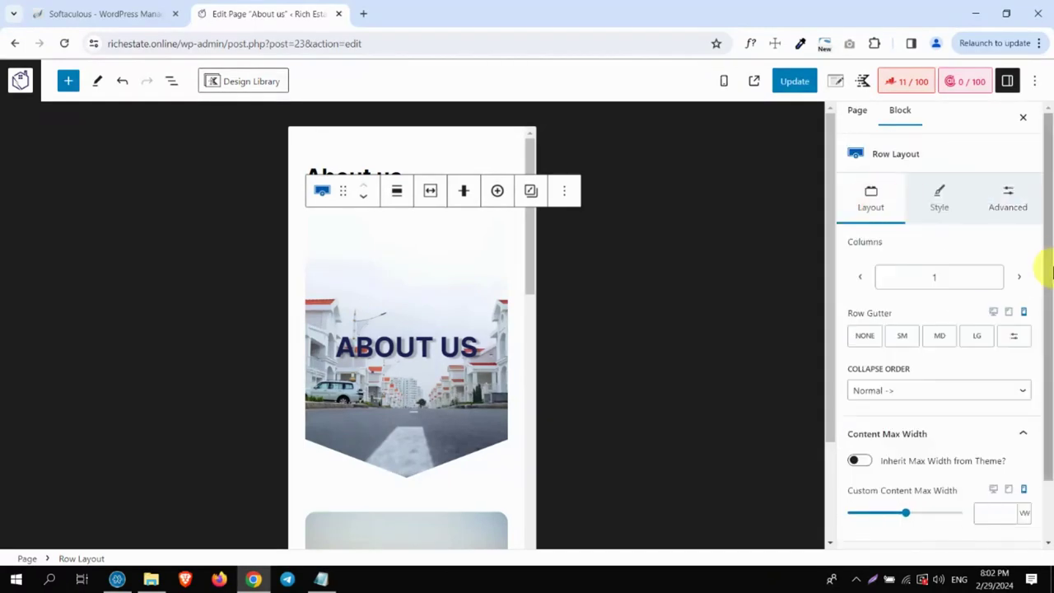
left_click_drag(1044, 263, 1042, 407)
left_click(917, 535)
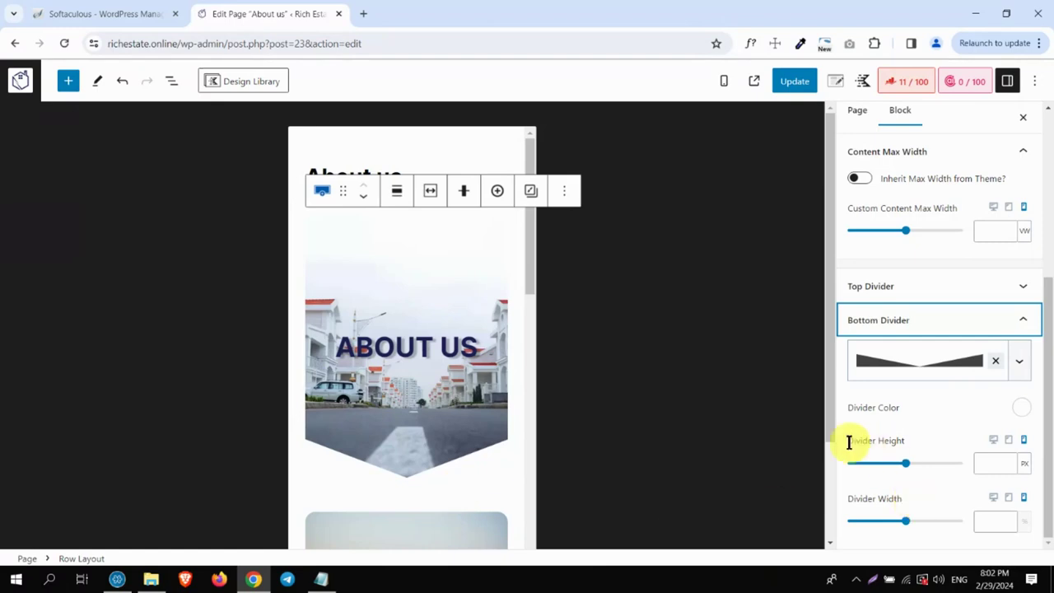
left_click_drag(850, 444, 915, 446)
left_click_drag(849, 498, 912, 502)
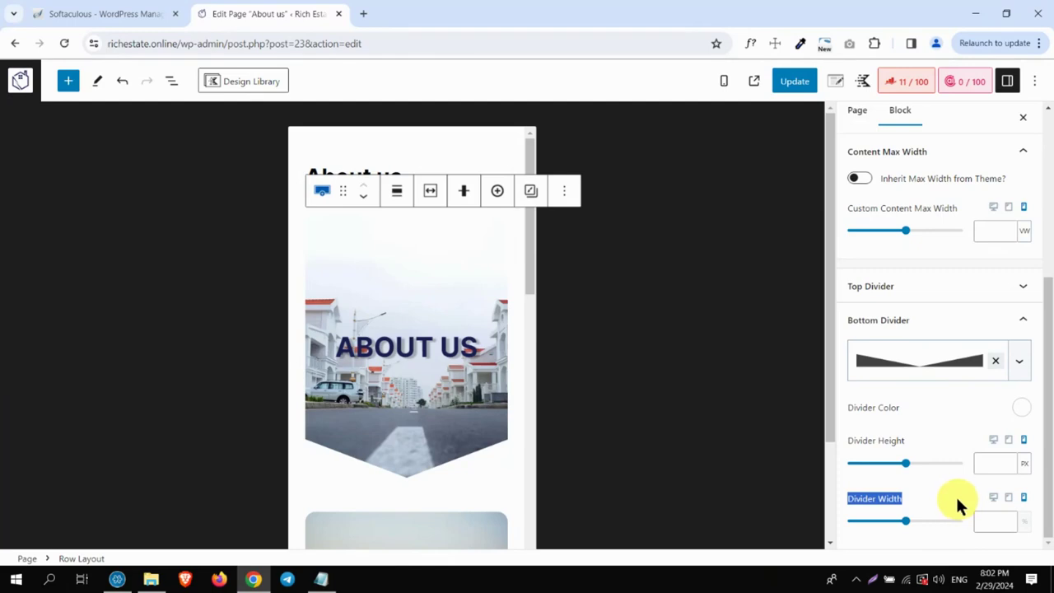
left_click(988, 463)
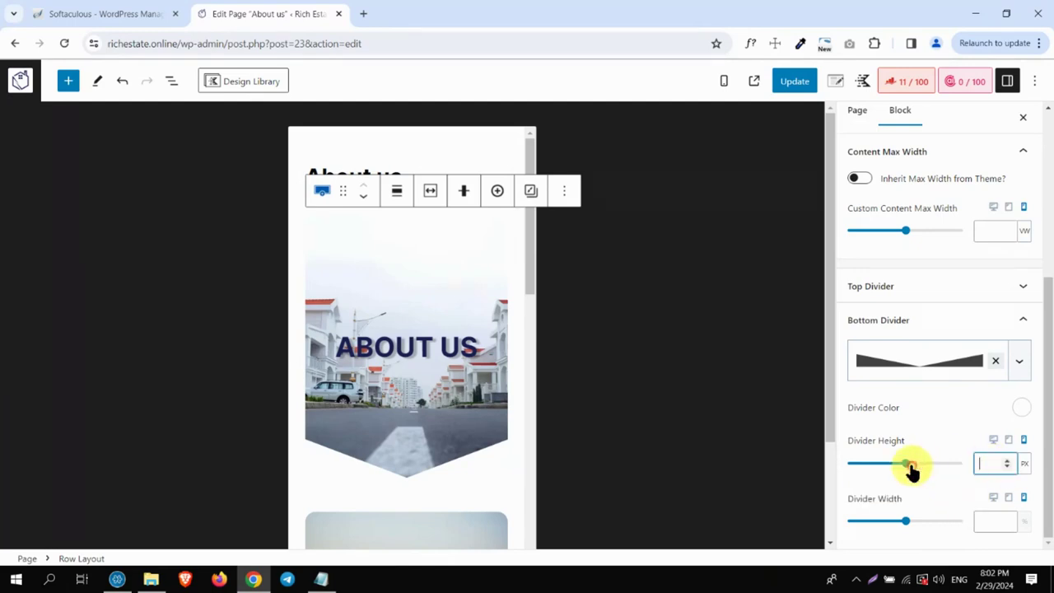
left_click_drag(902, 466, 889, 470)
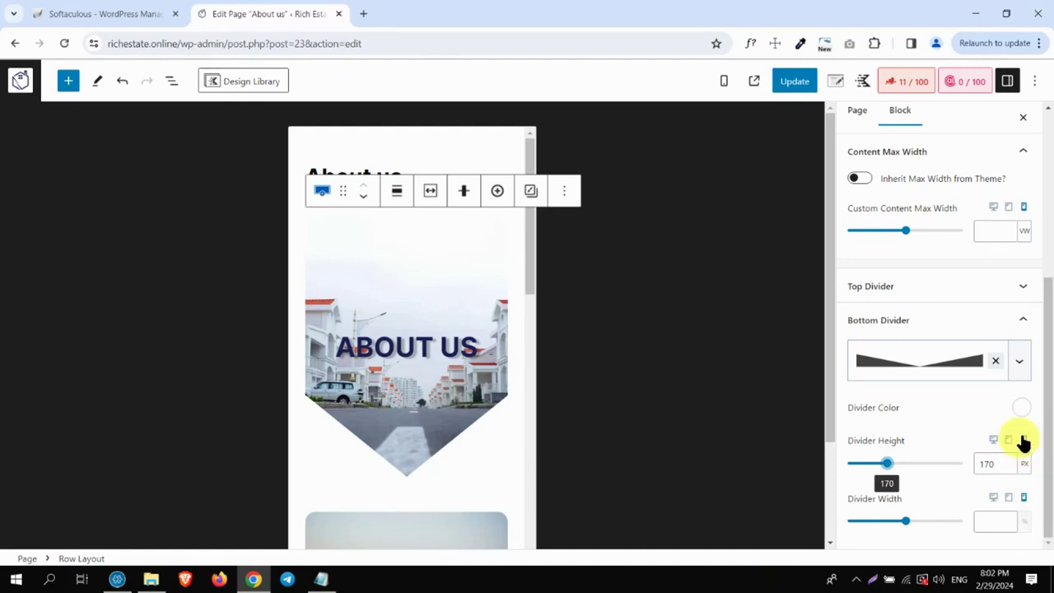
left_click_drag(886, 464, 856, 465)
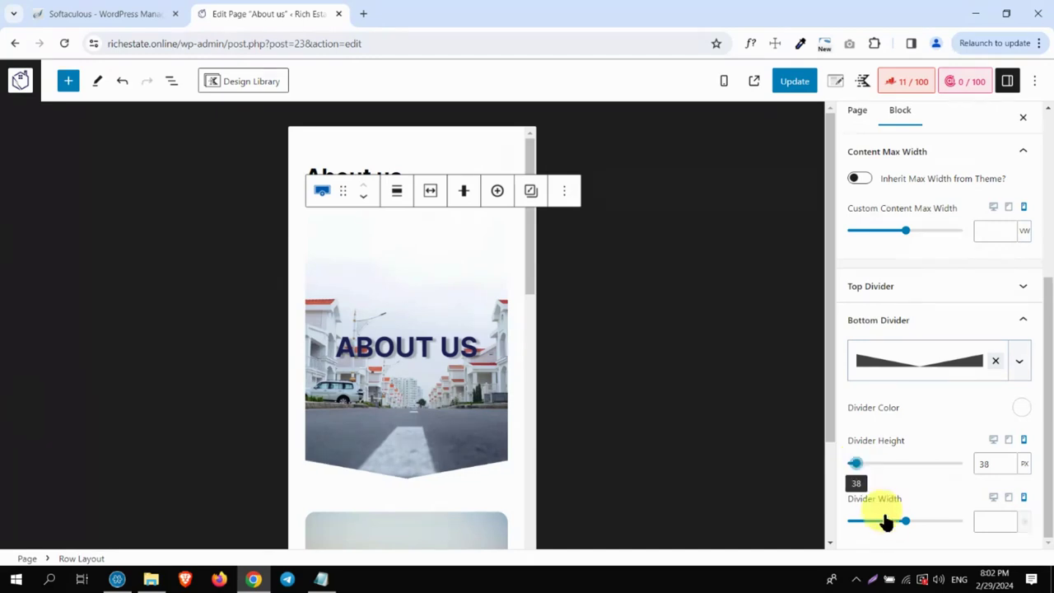
left_click_drag(906, 524, 863, 522)
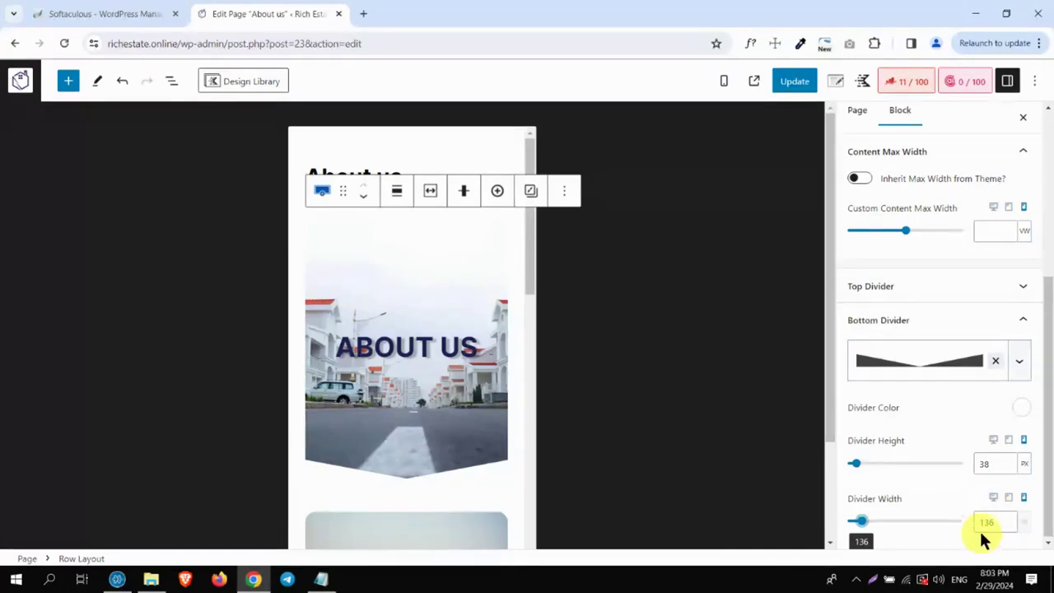
Set the mobile left margin of the section containing the "We Put People First." text to None
left_click_drag(530, 231, 539, 338)
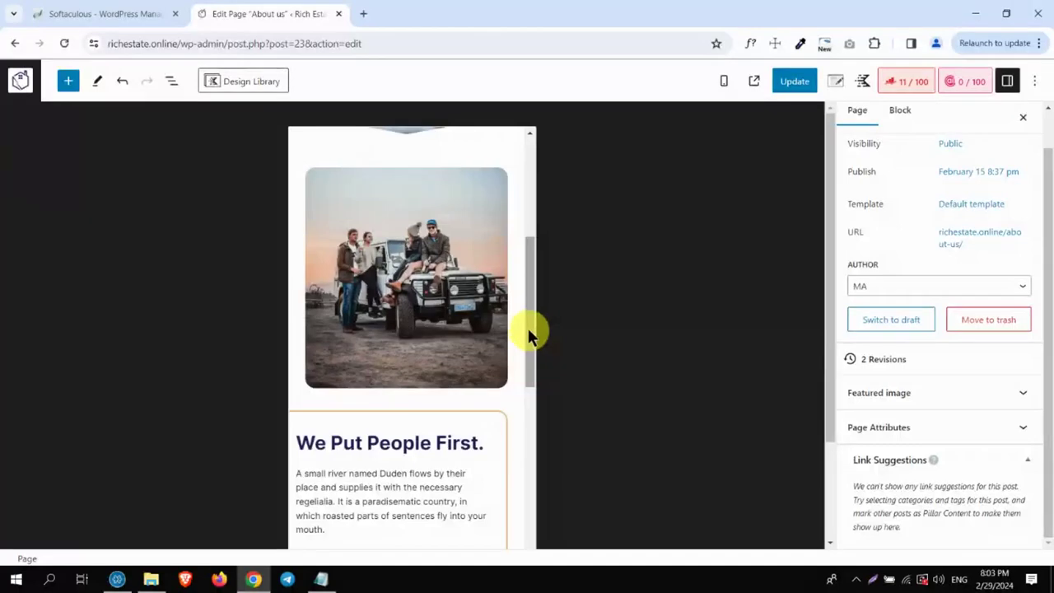
left_click_drag(528, 328, 531, 345)
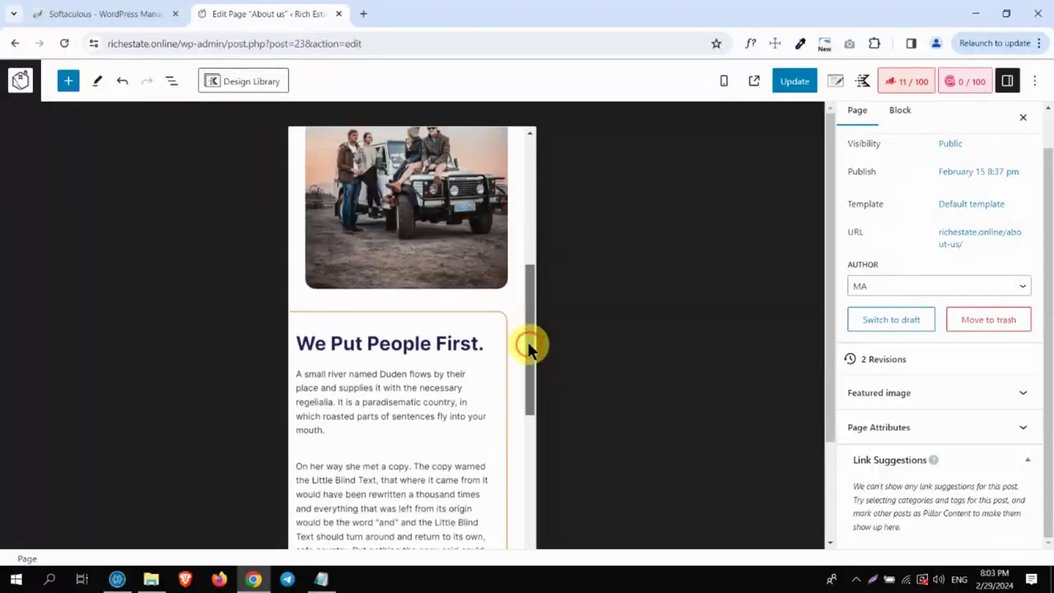
left_click(464, 322)
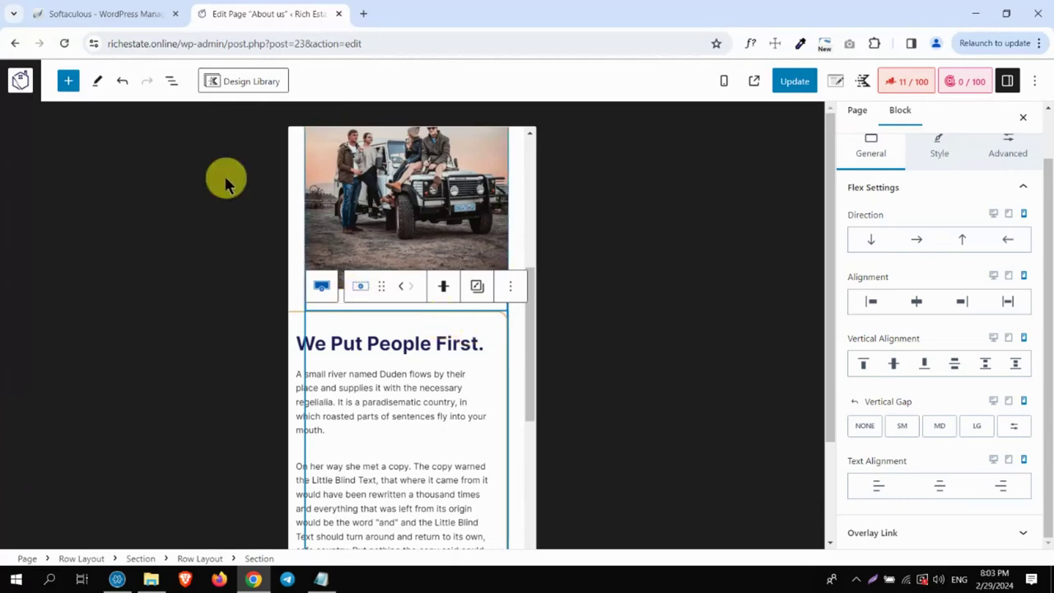
left_click(172, 83)
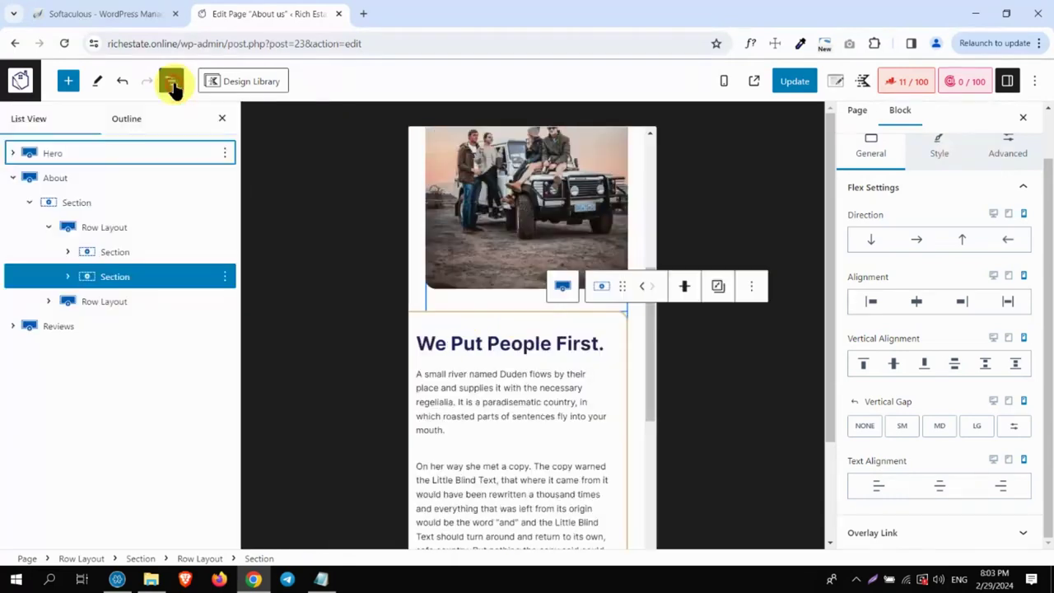
left_click(107, 278)
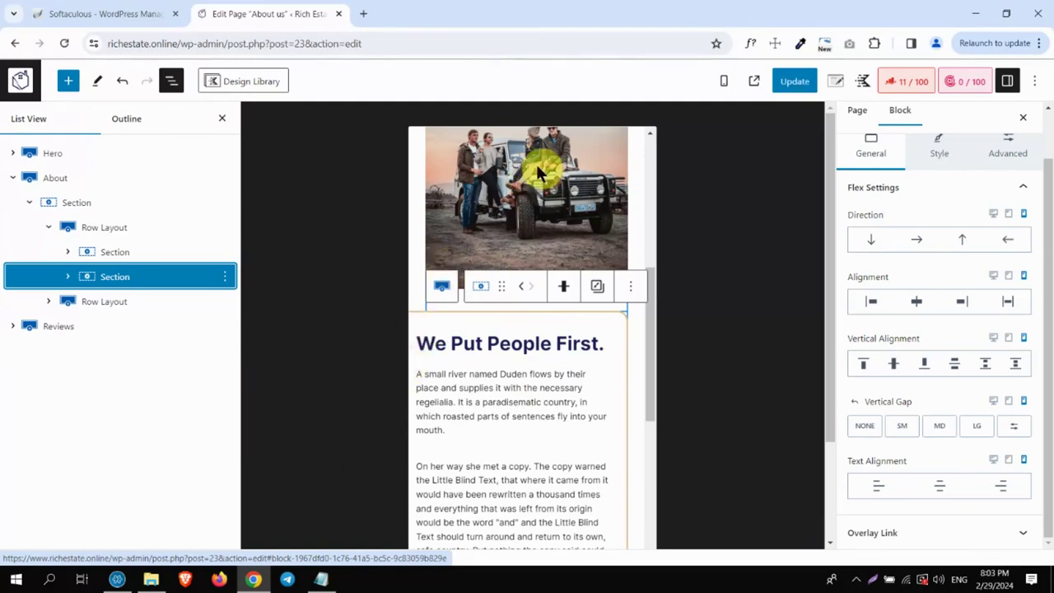
left_click(1009, 148)
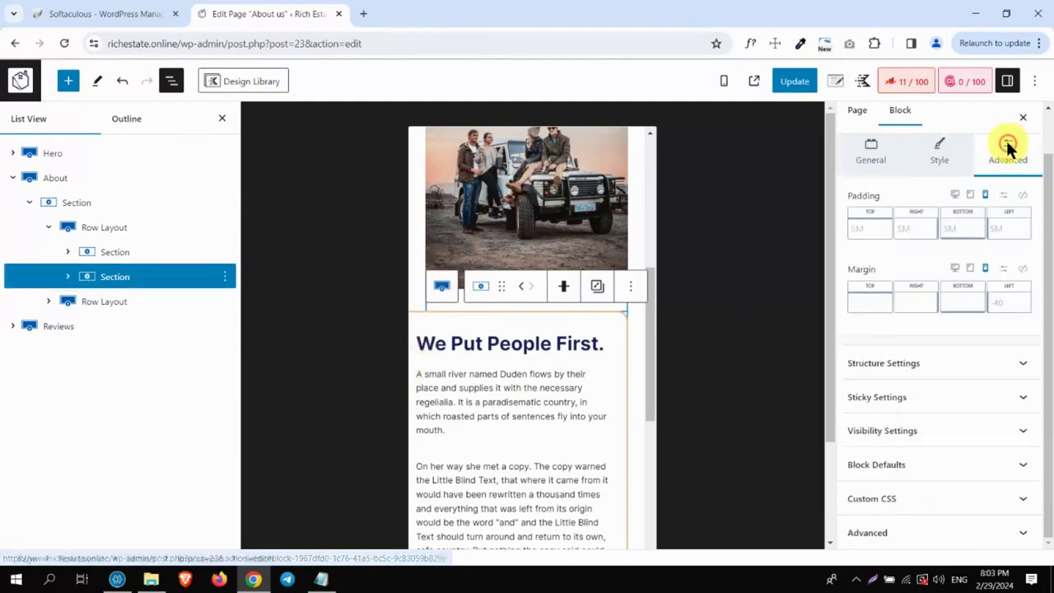
left_click(1006, 305)
left_click_drag(862, 360, 839, 355)
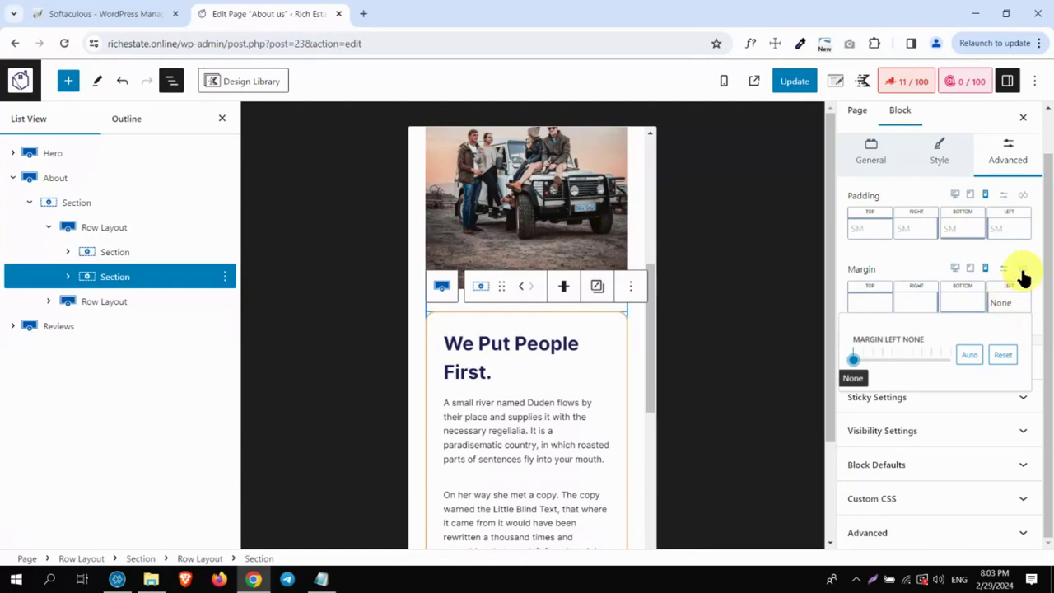
left_click(871, 271)
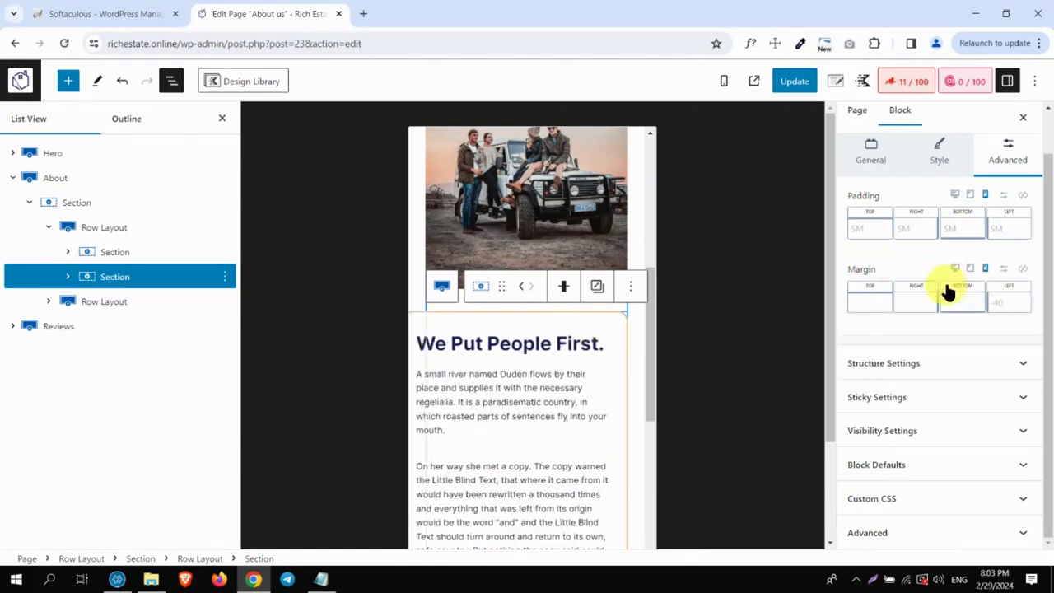
left_click(1006, 298)
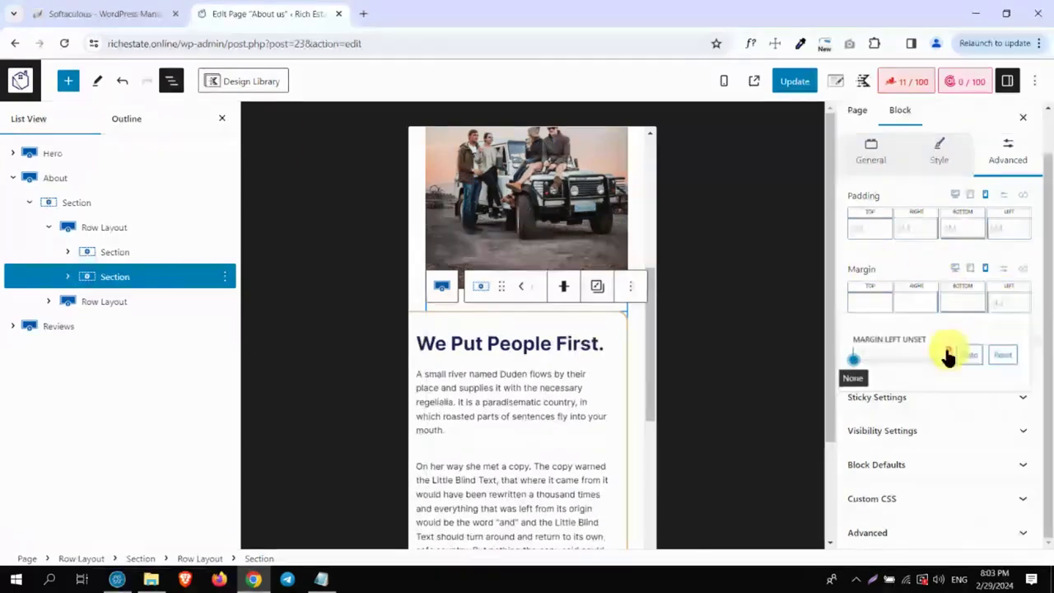
left_click(860, 362)
left_click(842, 262)
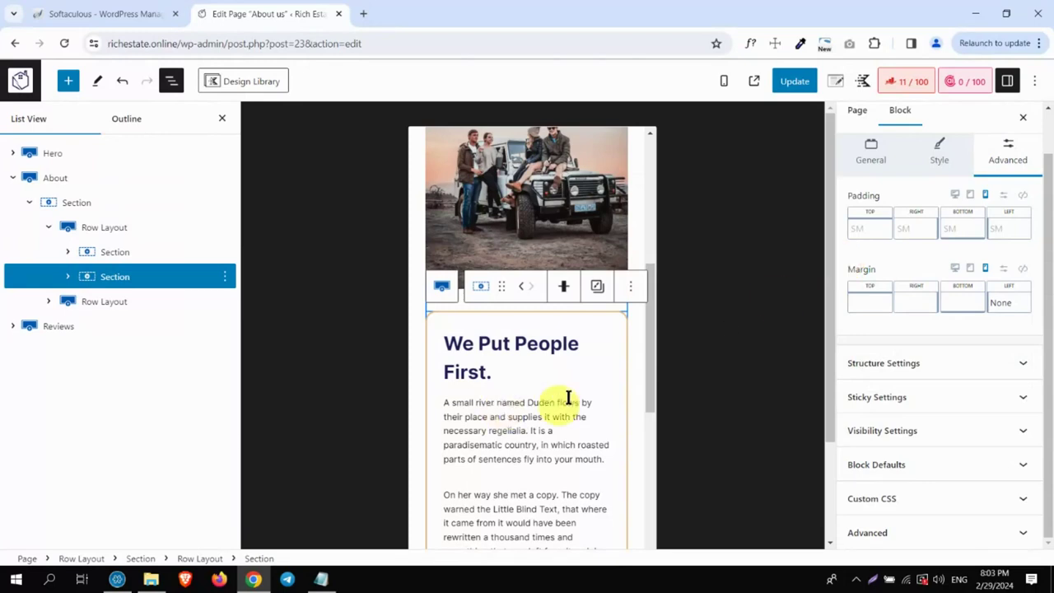
Check the photo, the counters and the testimonial carousel in the Mobile preview
left_click(523, 243)
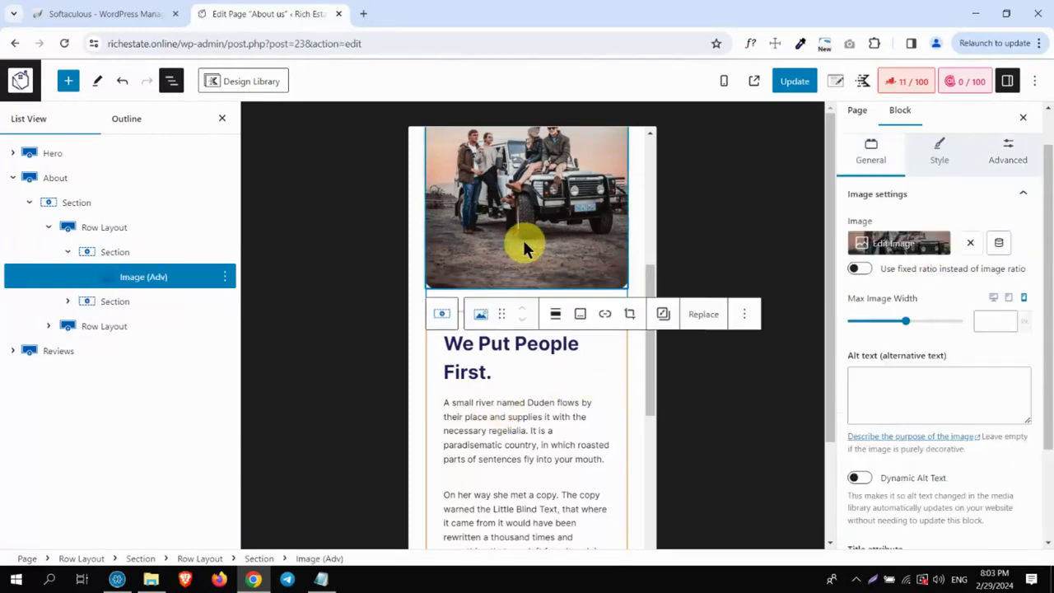
left_click(635, 251)
left_click_drag(650, 307, 652, 543)
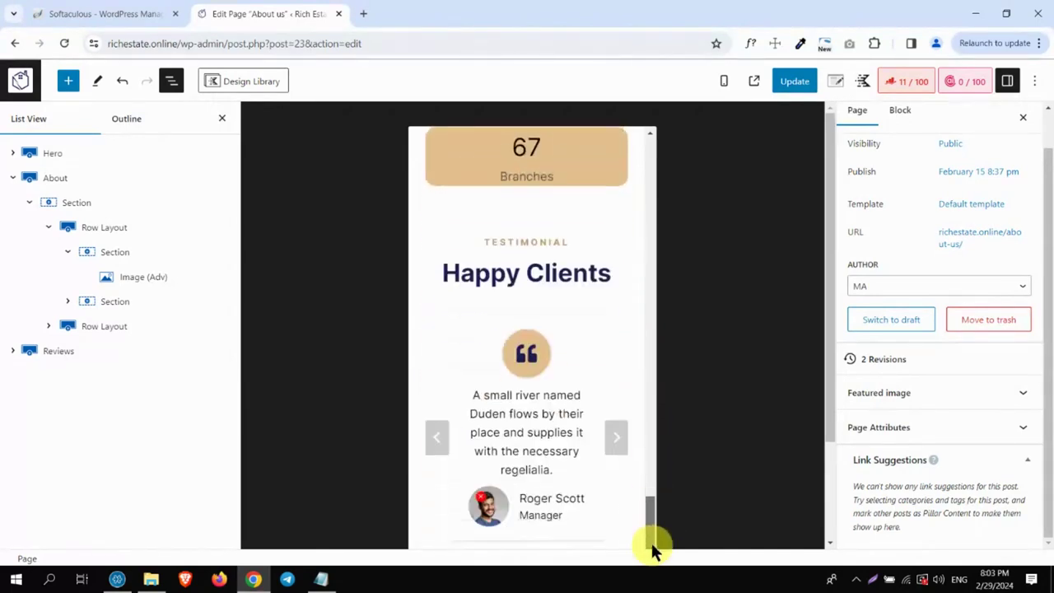
left_click(616, 438)
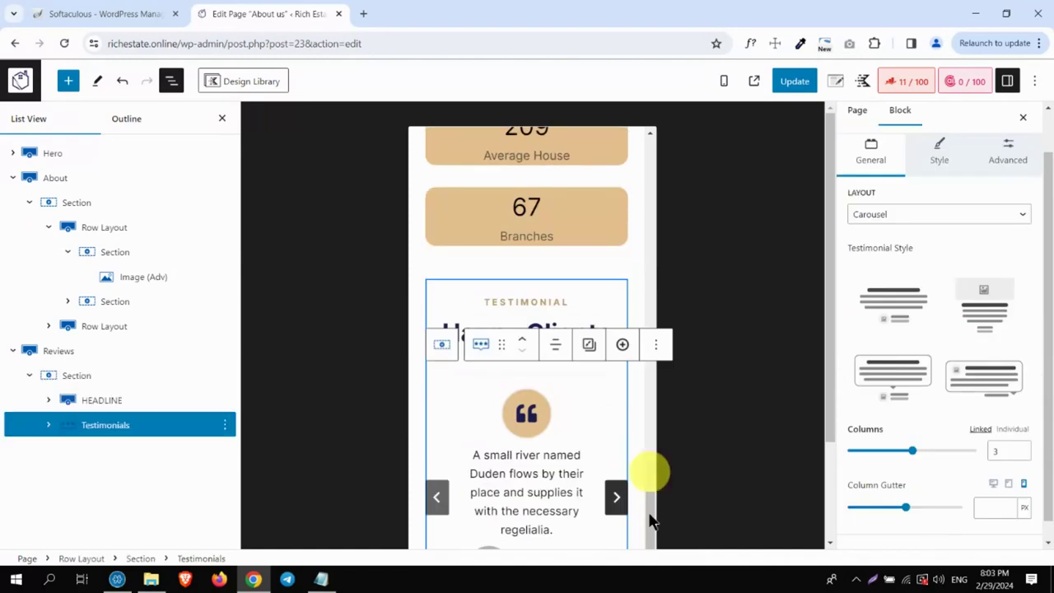
left_click_drag(649, 513, 649, 435)
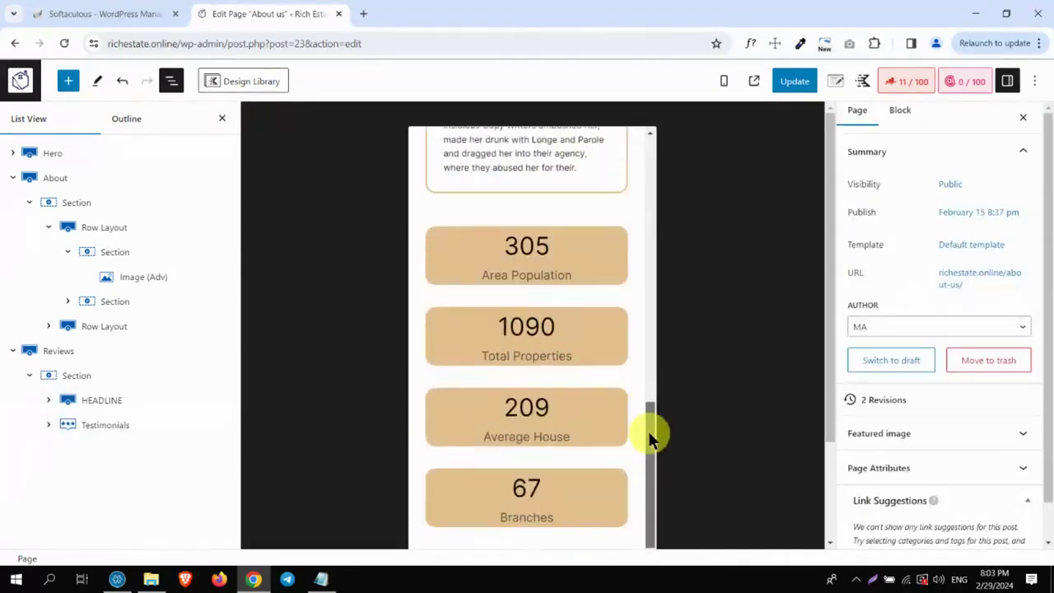
Select the row layout that holds the four counters and show its mobile column layout options
left_click(538, 242)
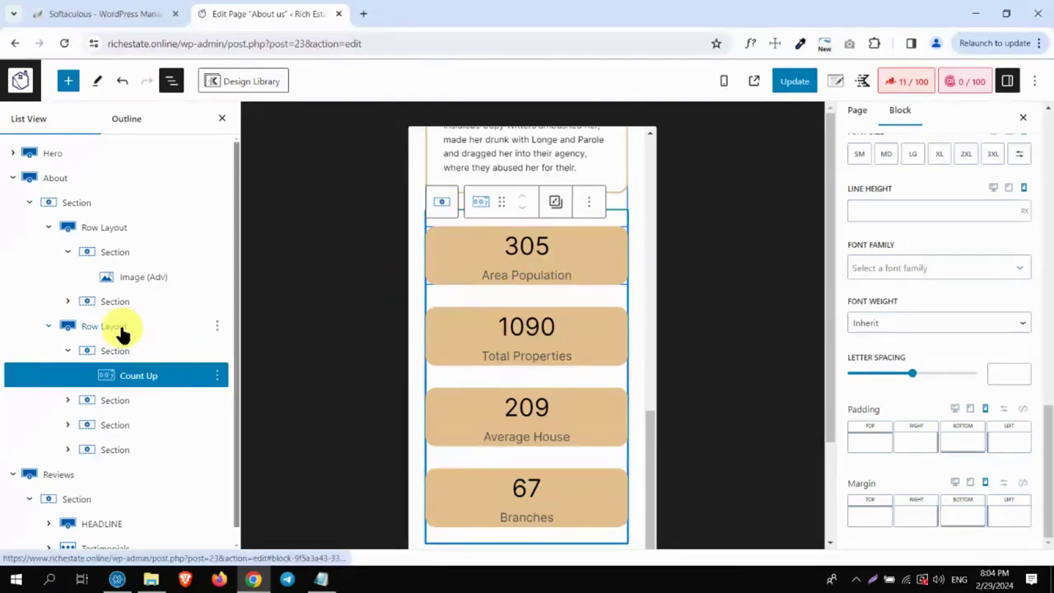
left_click(113, 353)
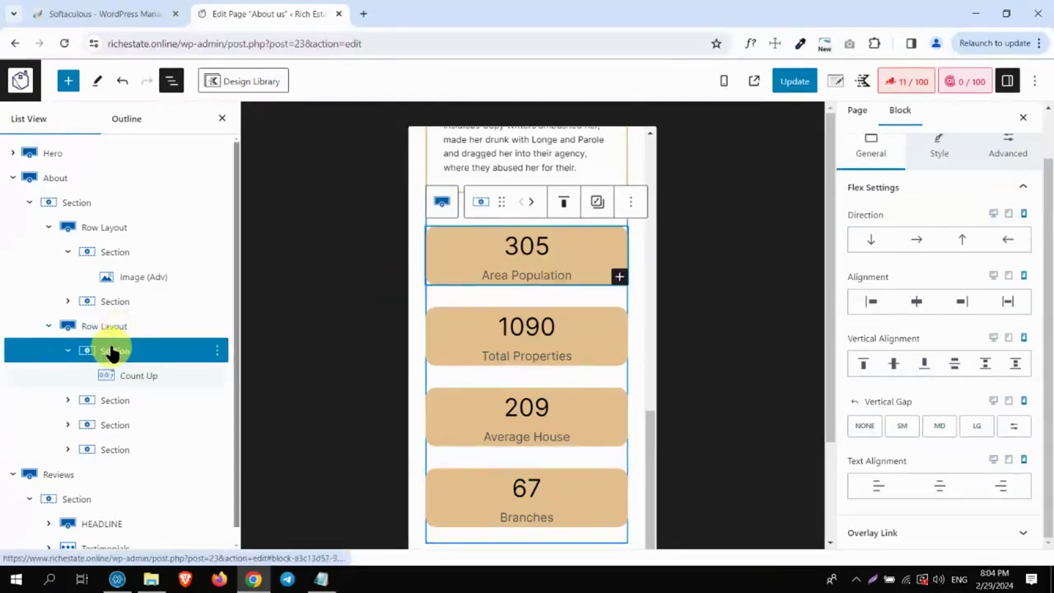
left_click(104, 326)
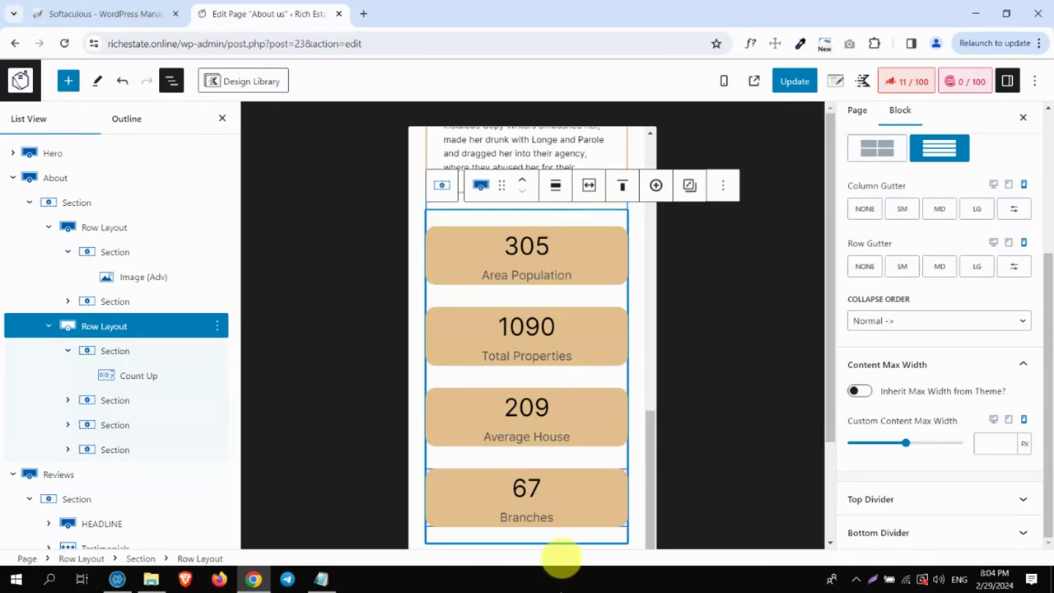
scroll(1044, 192, "up", 3)
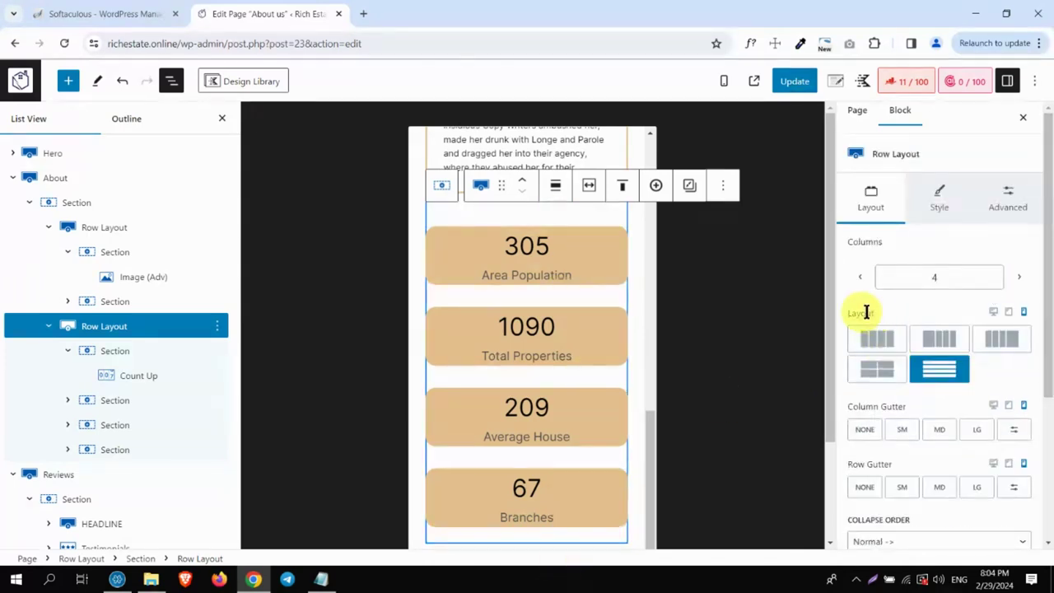